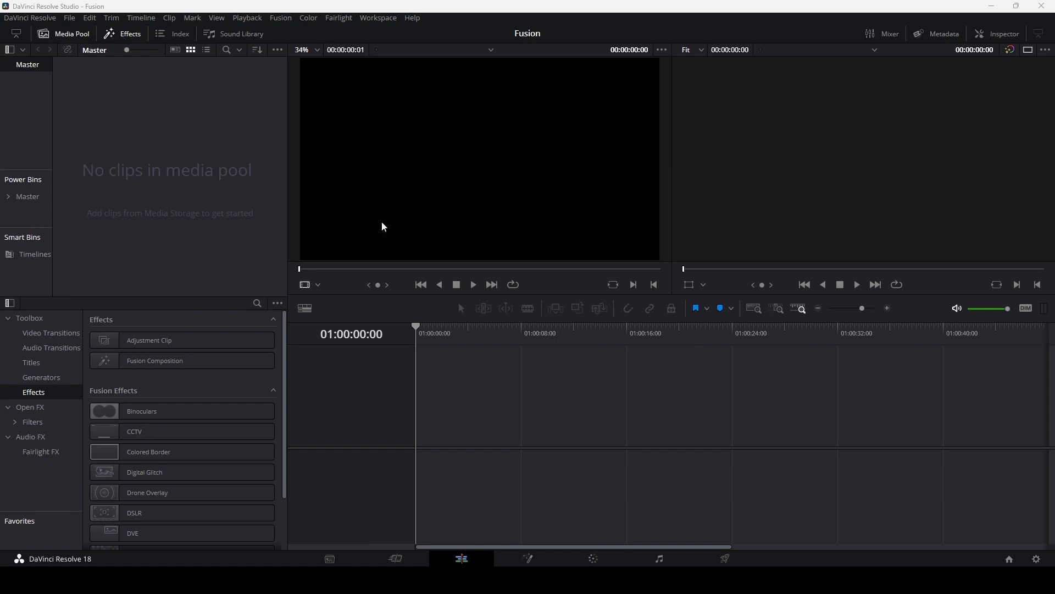
Step: Create a new Fusion composition clip named Fusion Composition 1 with a 5-second duration at 24 fps
right_click(126, 120)
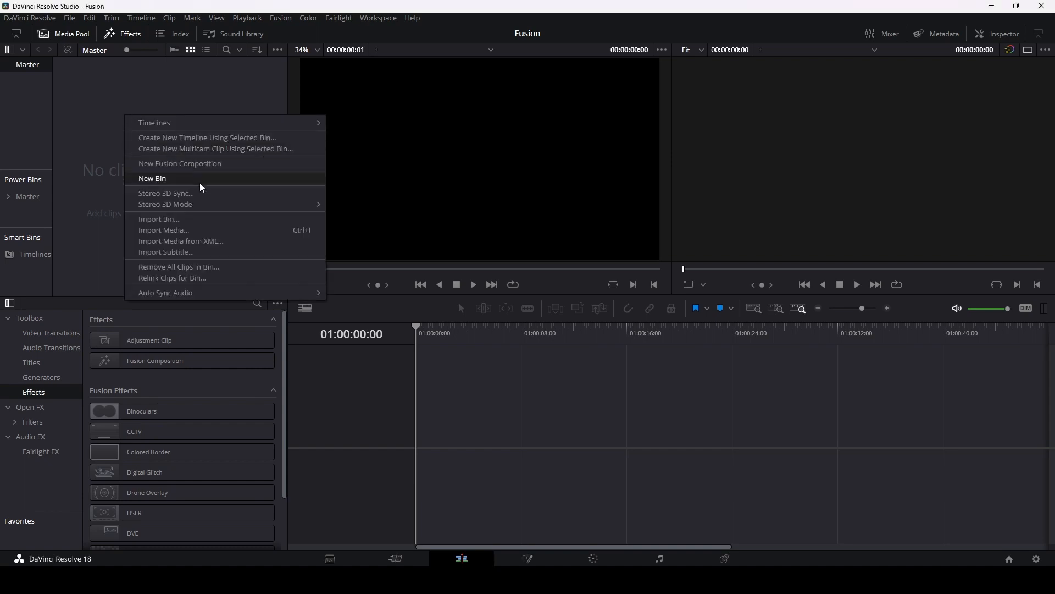
click(208, 164)
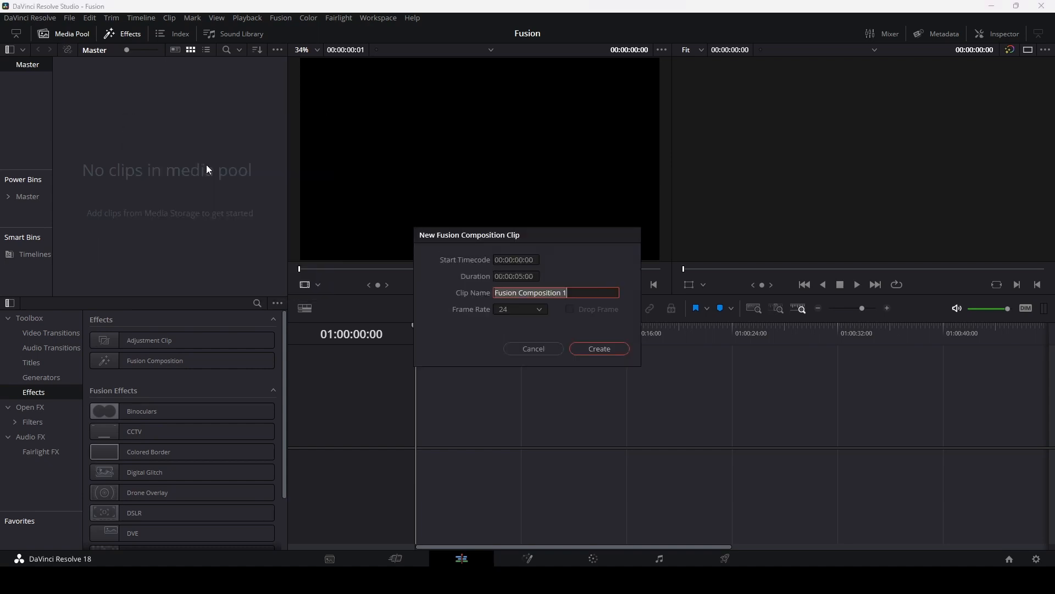
click(535, 309)
click(556, 315)
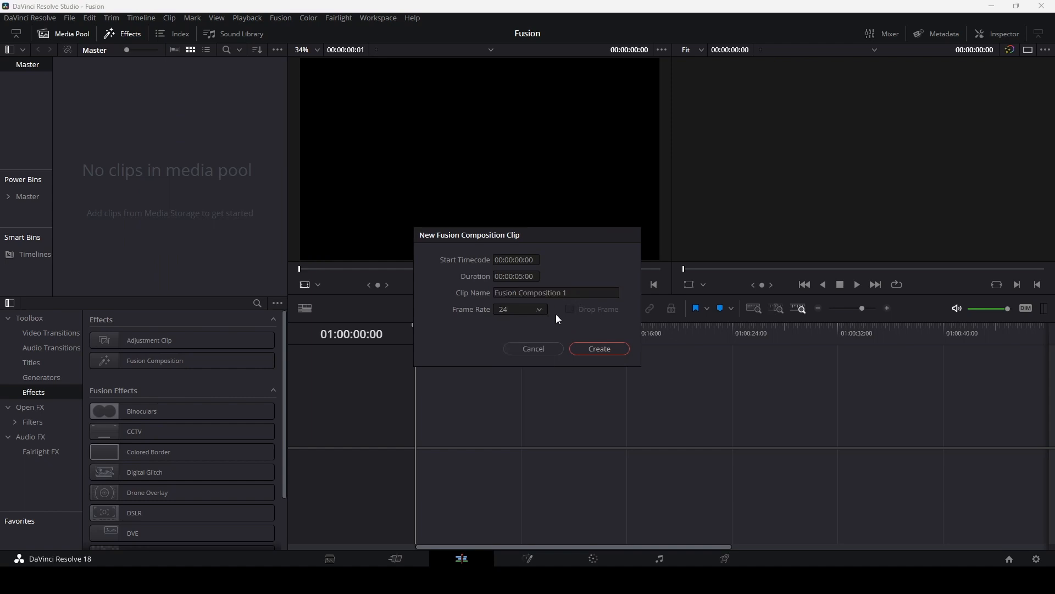
drag(575, 293, 484, 294)
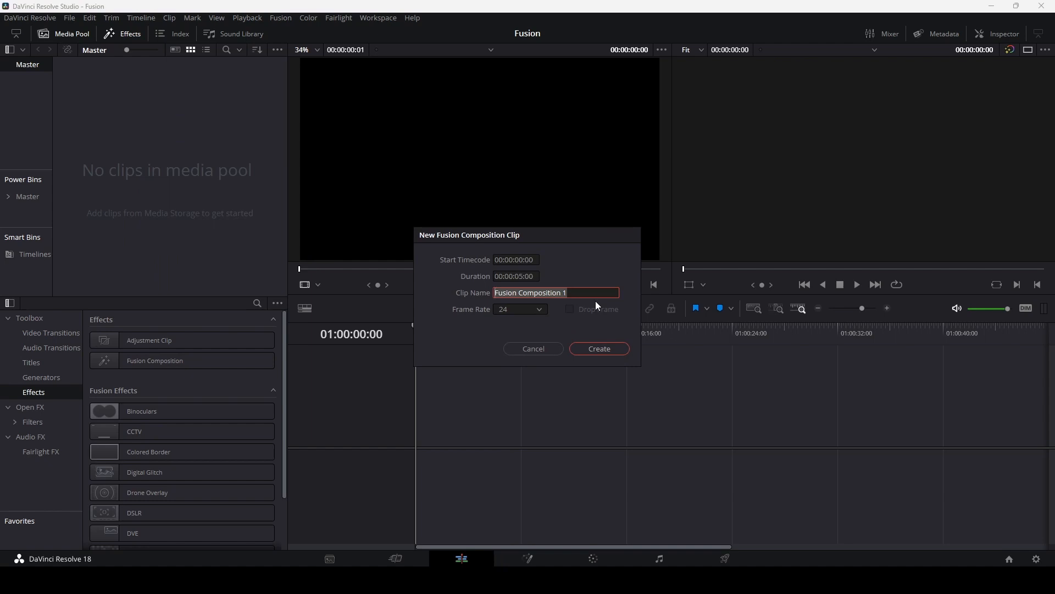
click(523, 277)
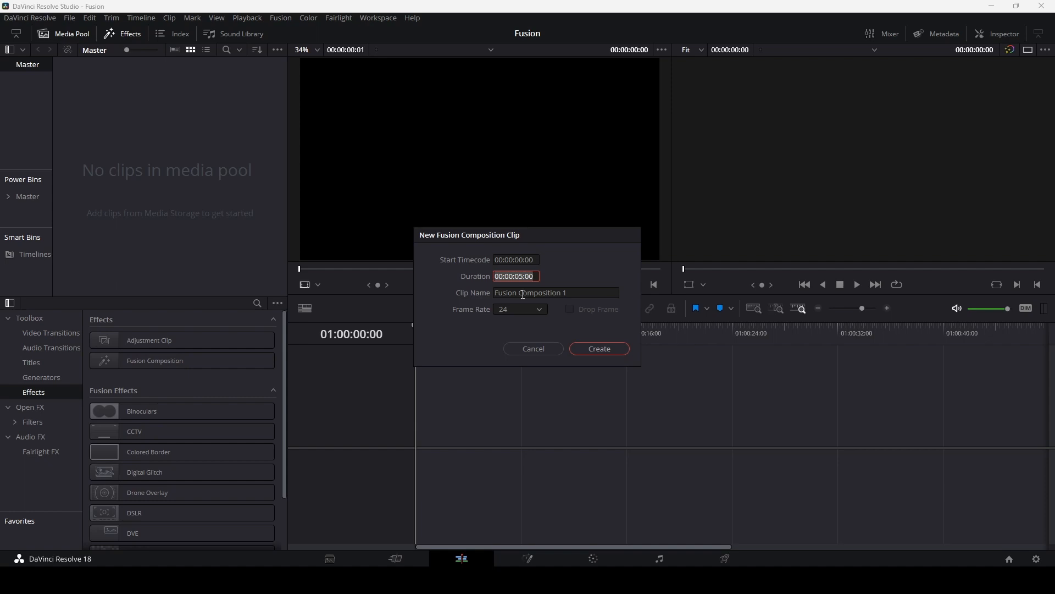
click(598, 350)
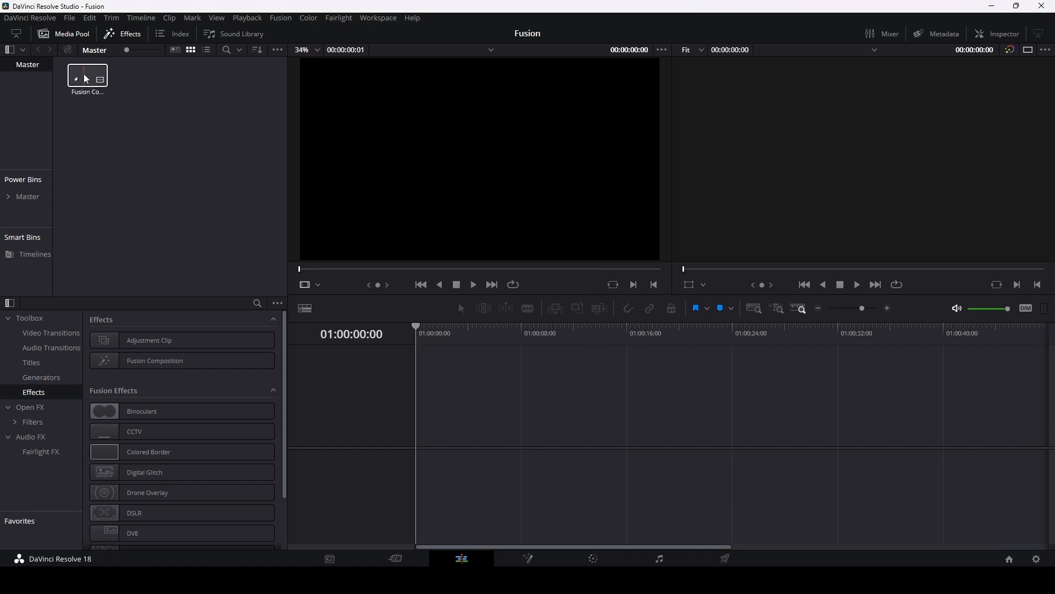
Step: Place the Fusion Composition 1 clip at the timeline start and add a Fusion Composition effect clip at about 8 seconds
drag(87, 79, 423, 440)
click(512, 432)
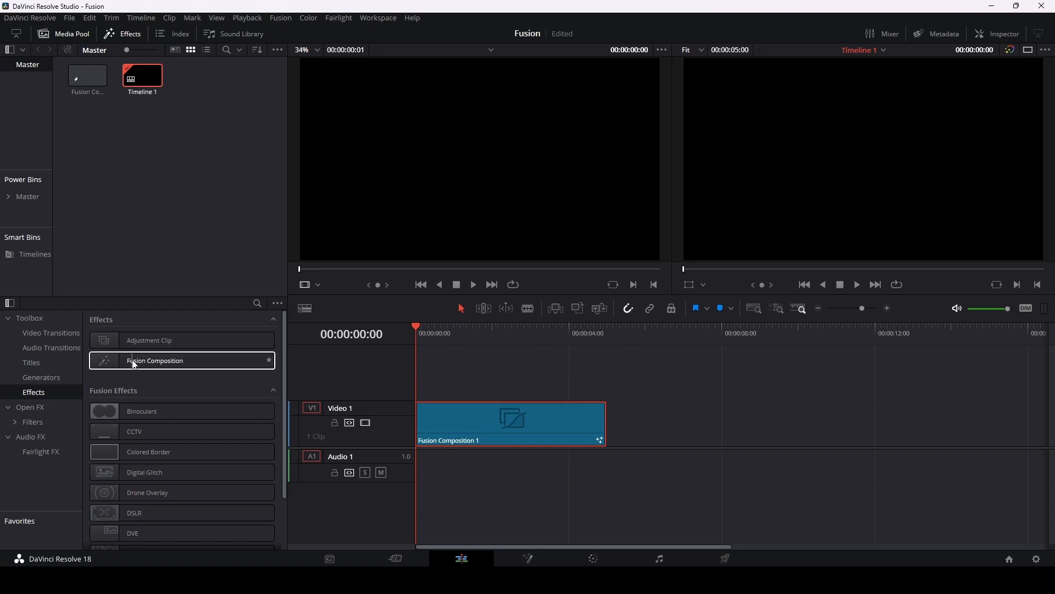
drag(135, 363, 728, 438)
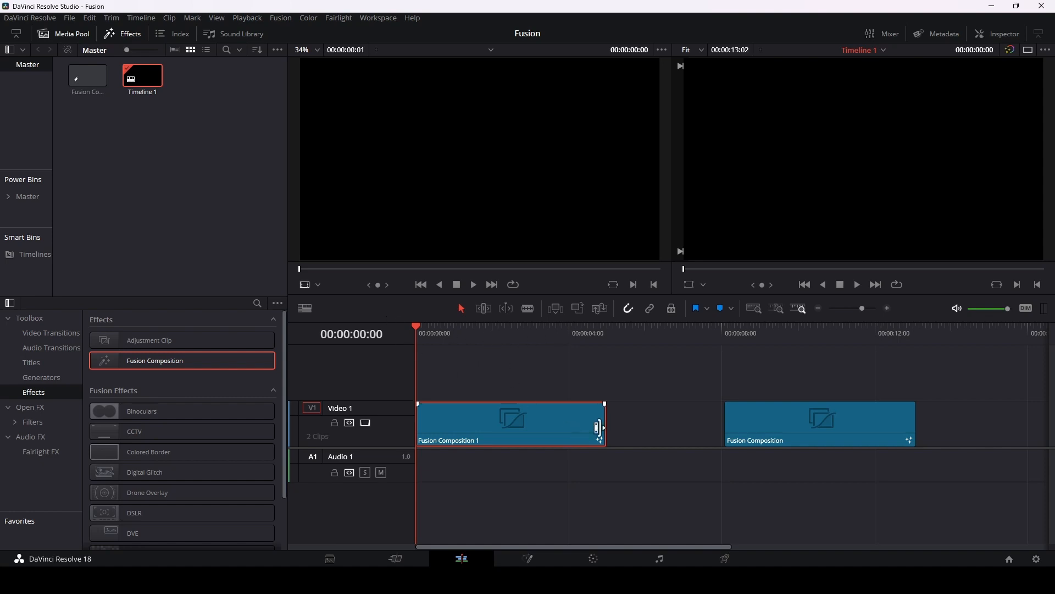
Step: Extend the end of the first composition clip slightly and lengthen the second one at both its start and end
mouse_move(599, 428)
mouse_down()
mouse_move(684, 426)
mouse_move(552, 427)
mouse_move(615, 426)
mouse_up()
mouse_move(727, 426)
mouse_down()
mouse_move(689, 427)
mouse_move(722, 426)
mouse_up()
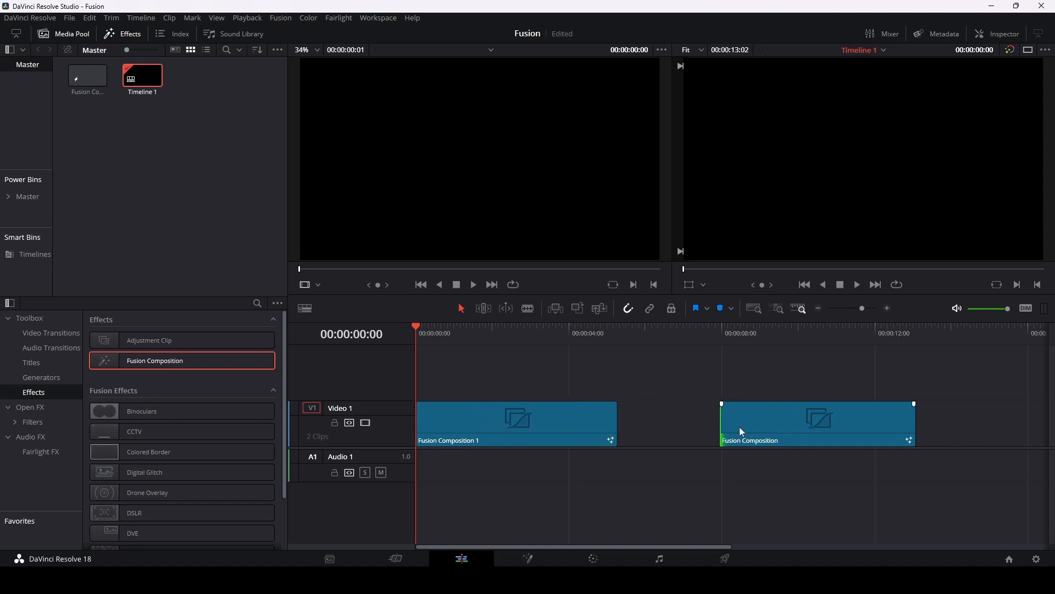
drag(913, 424, 944, 424)
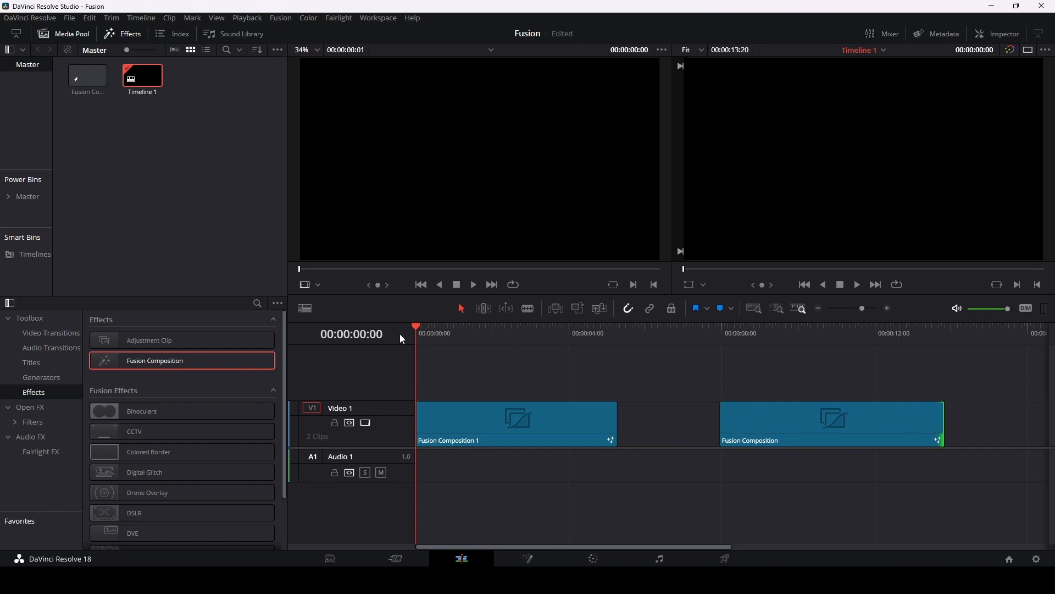
Step: Park the playhead over the second composition clip at 00:00:09:10, select the clip and open it on the Fusion page
drag(425, 332, 493, 332)
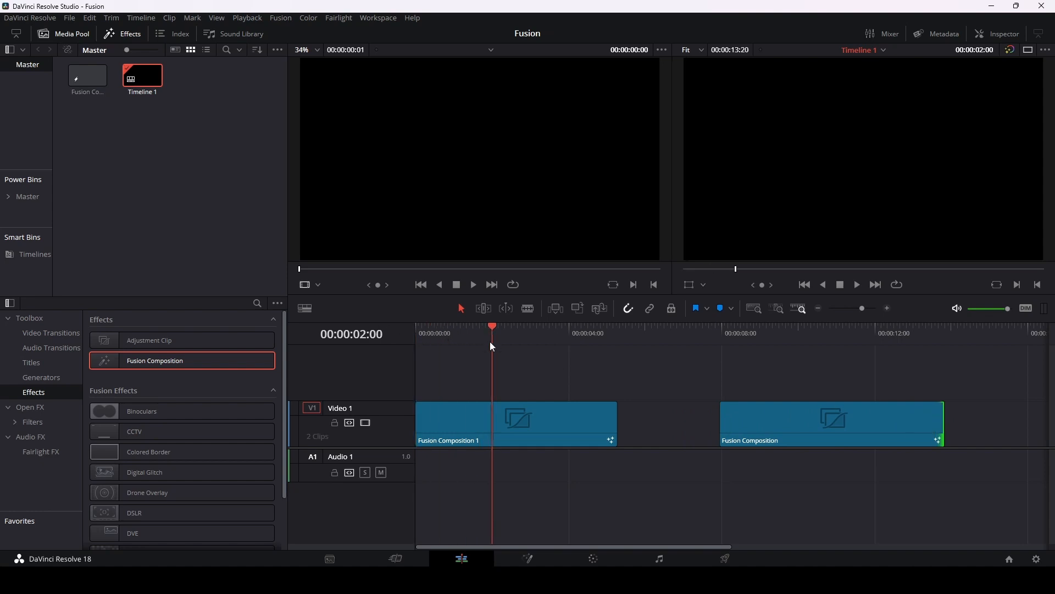
click(520, 433)
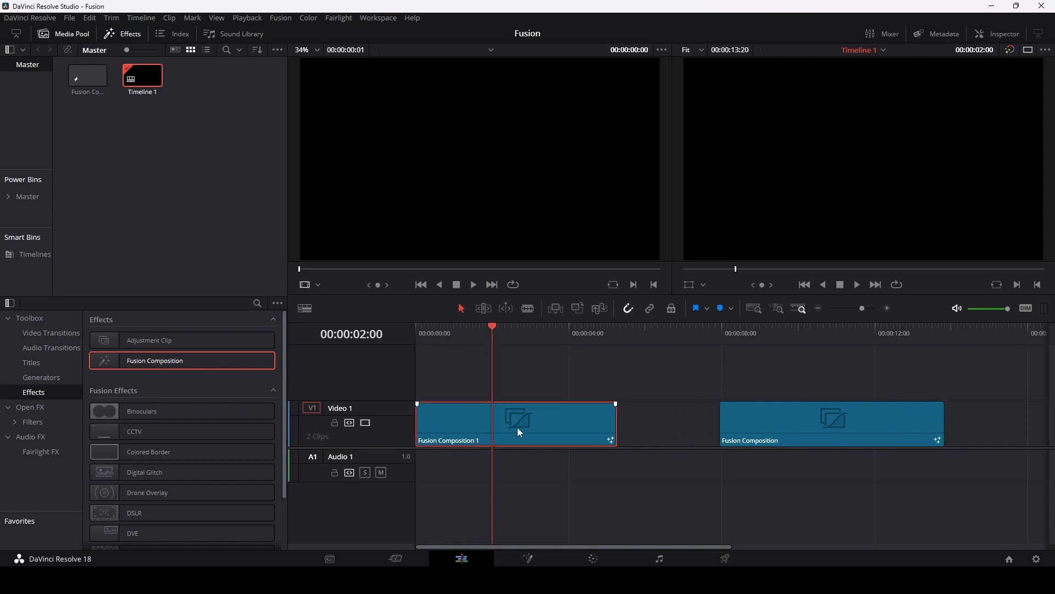
click(776, 338)
click(822, 418)
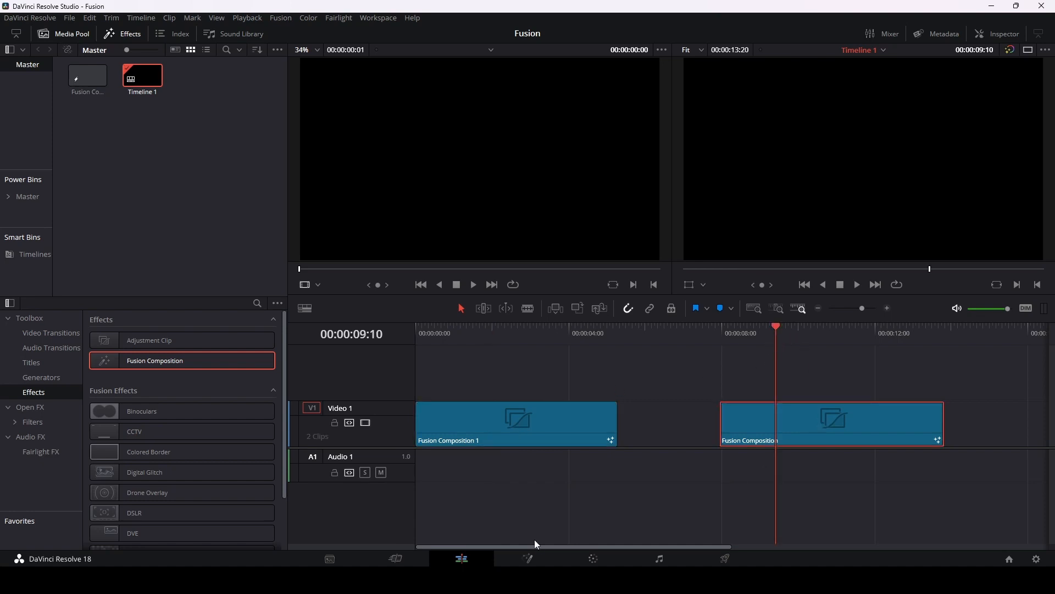
click(526, 557)
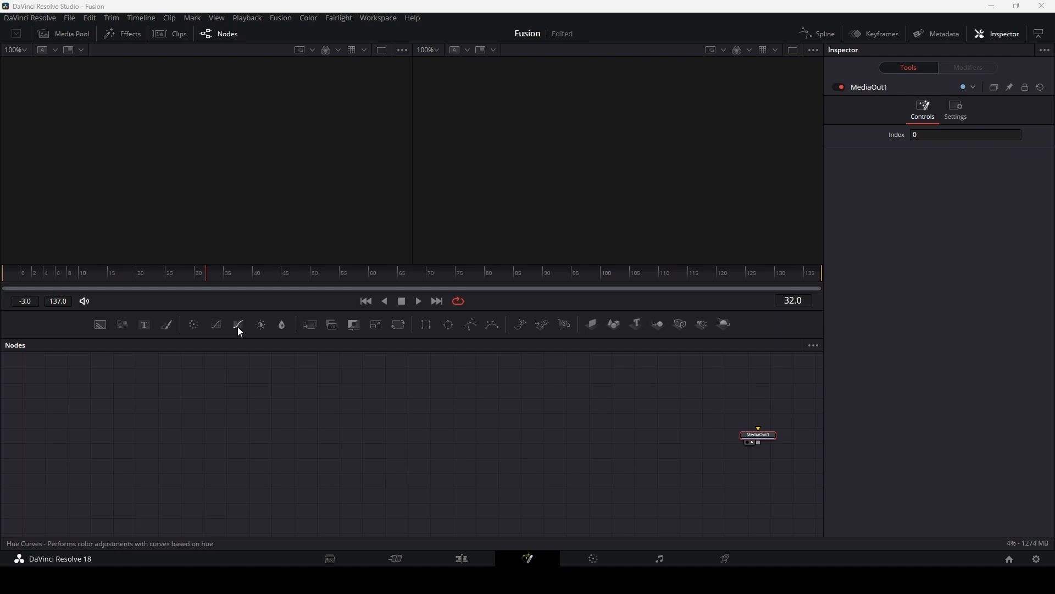
Step: Add a Background node to the node graph and attach a Paint node beneath it, leaving space between the two
drag(101, 325, 143, 406)
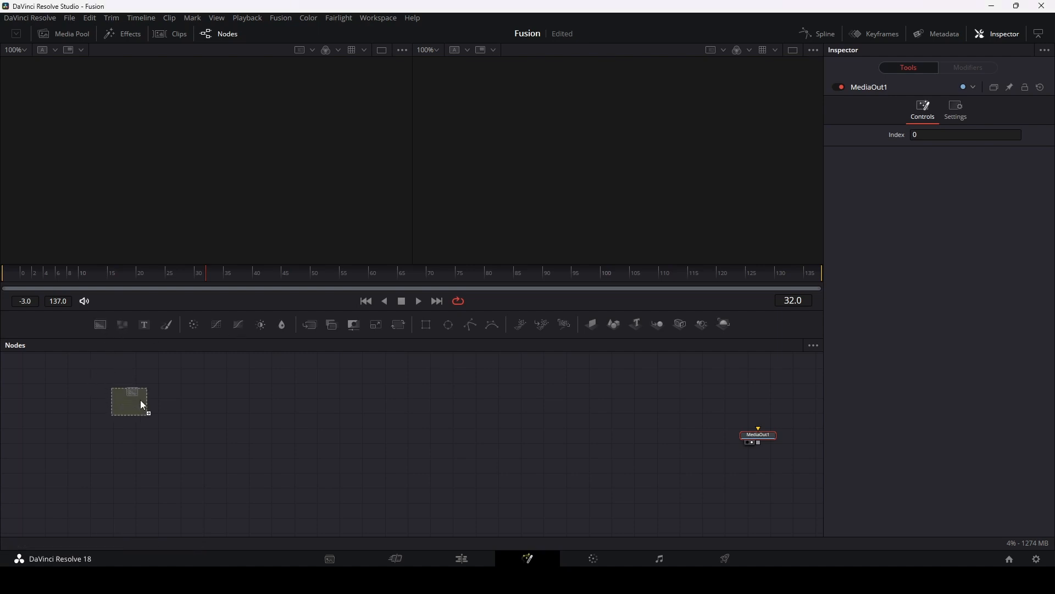
drag(270, 438, 270, 440)
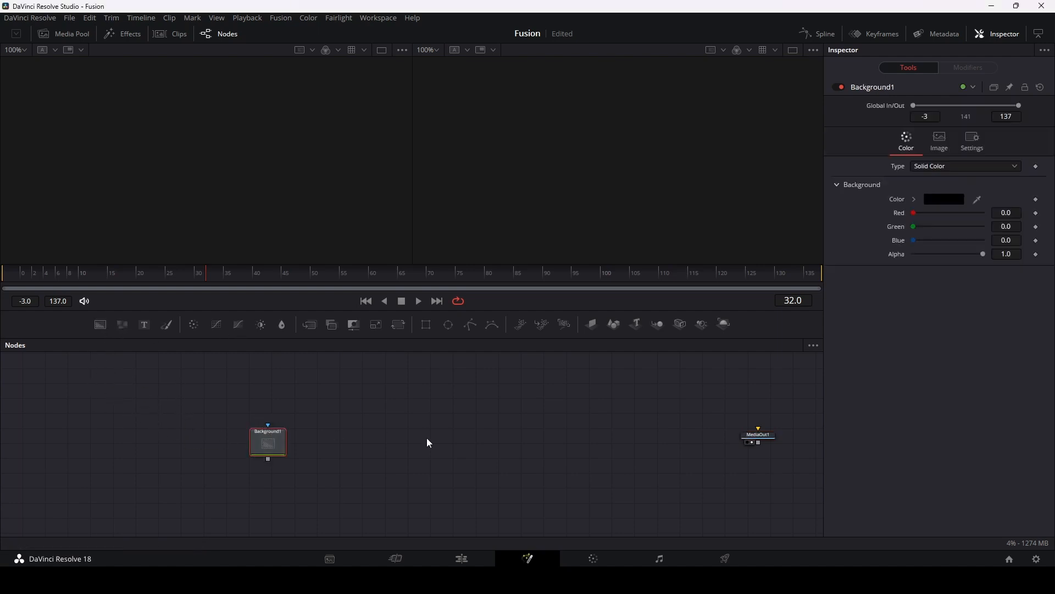
click(169, 327)
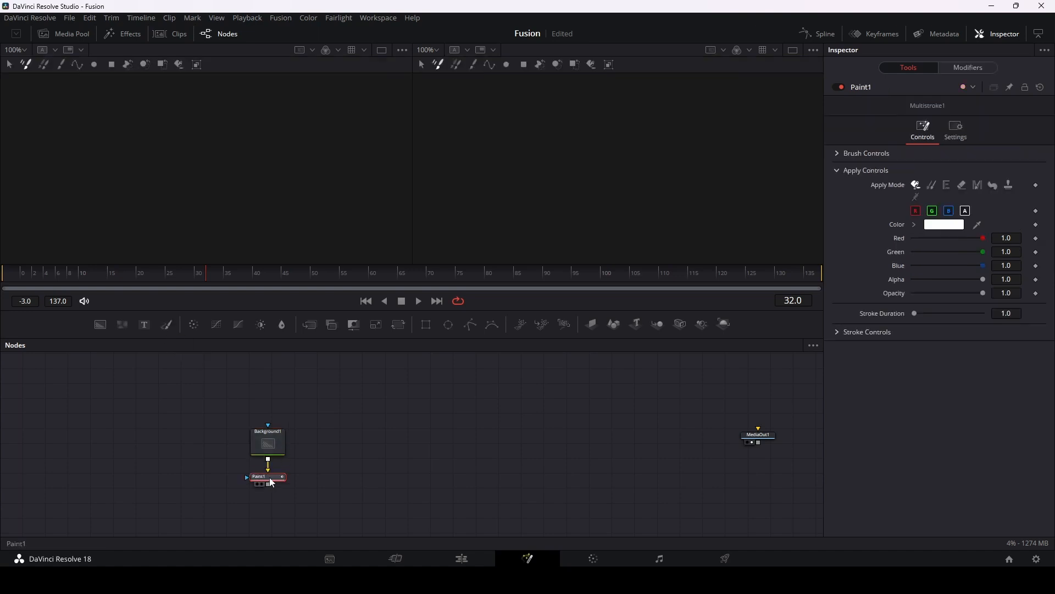
drag(272, 443, 271, 419)
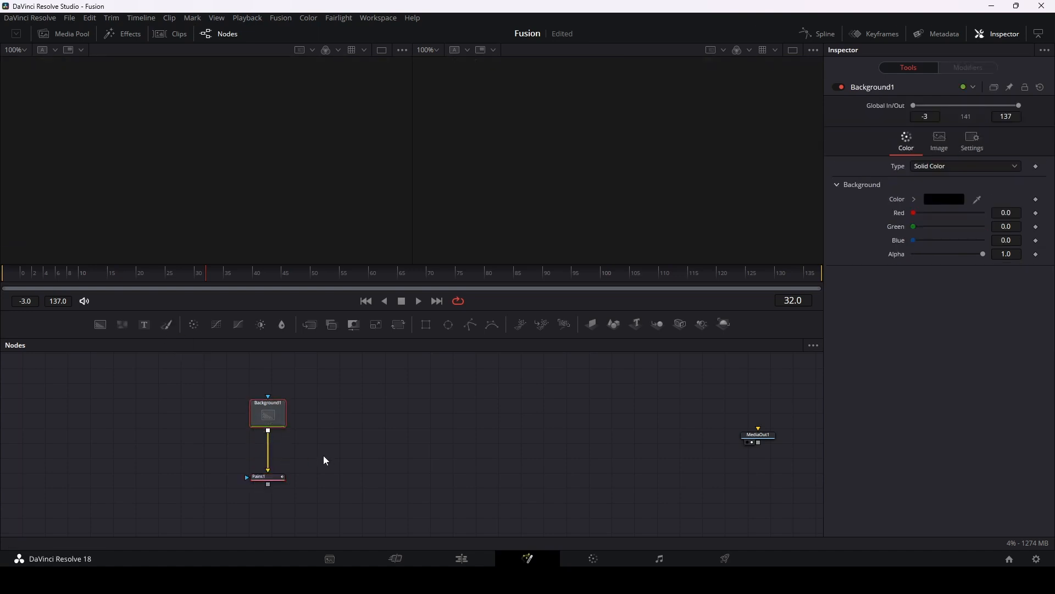
click(268, 481)
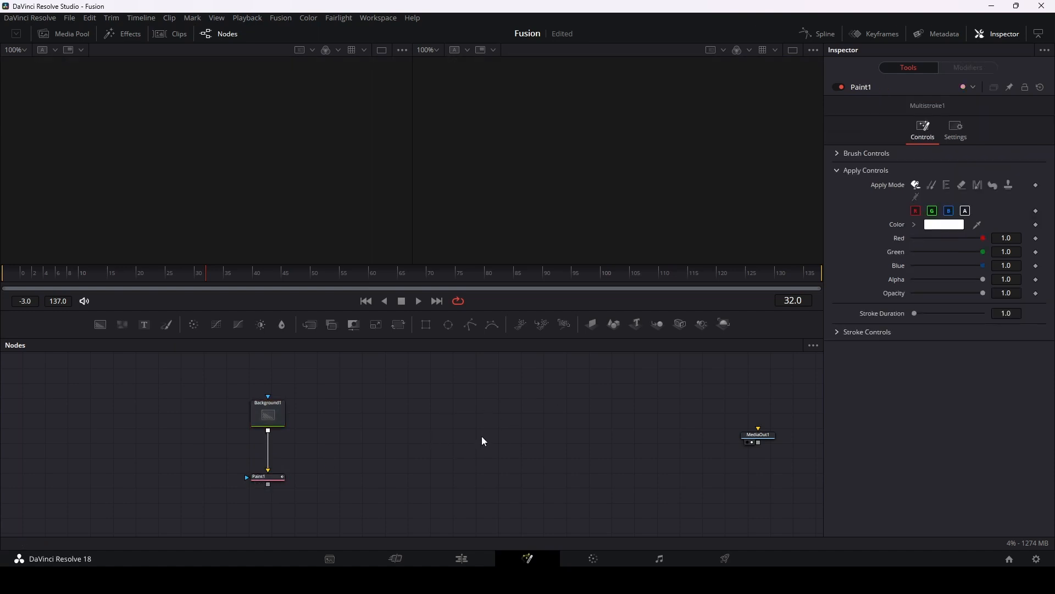
Step: Add a pEmitter particle node and position it just beside the Background node
click(520, 325)
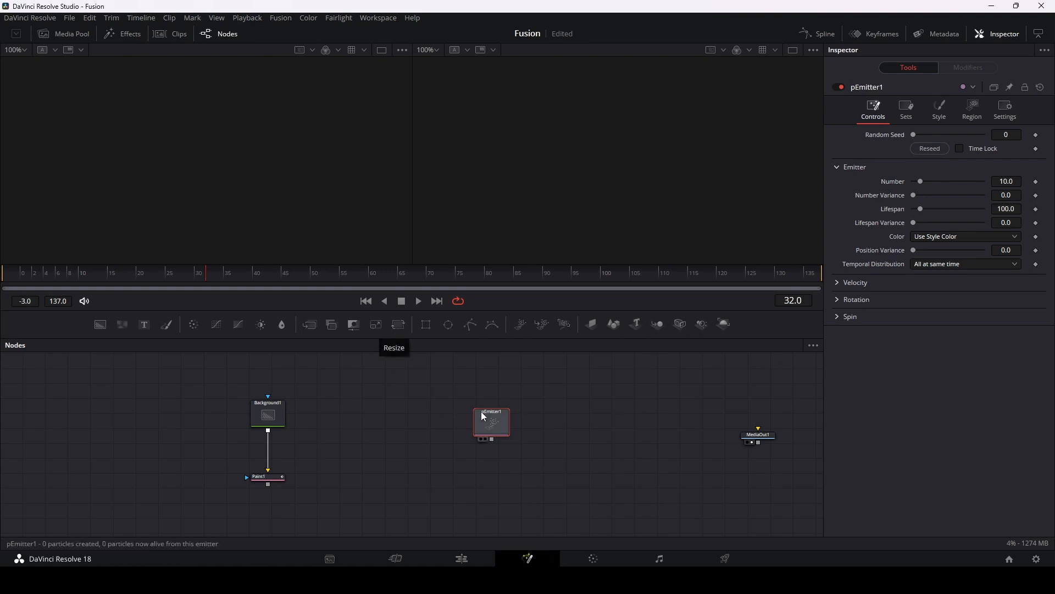
drag(489, 422, 383, 406)
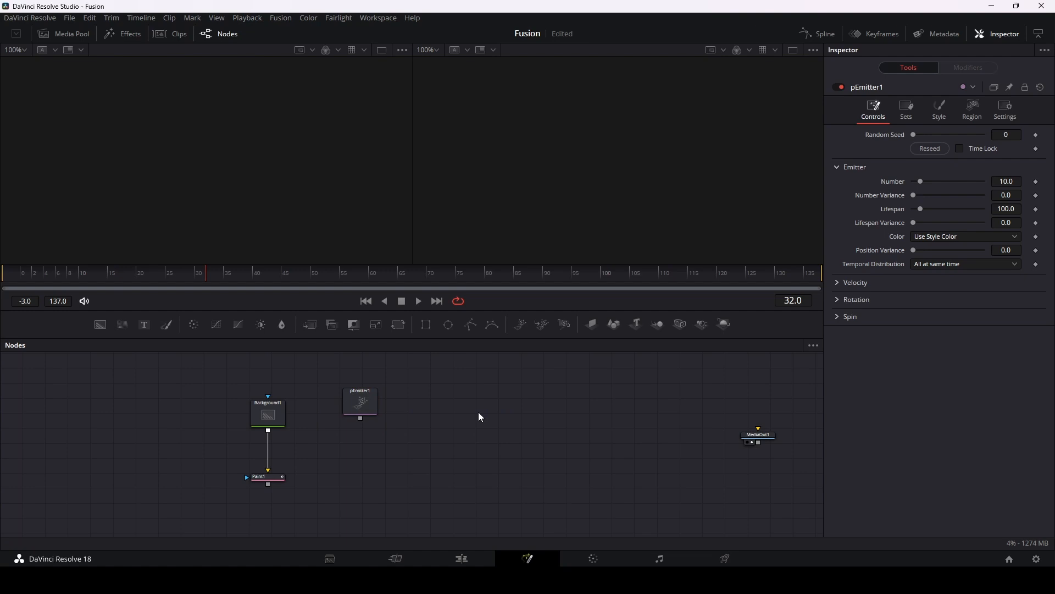
Step: Search the tool selector for "blur", add the Blur node and position it below and beside the pEmitter node
key(shift+space)
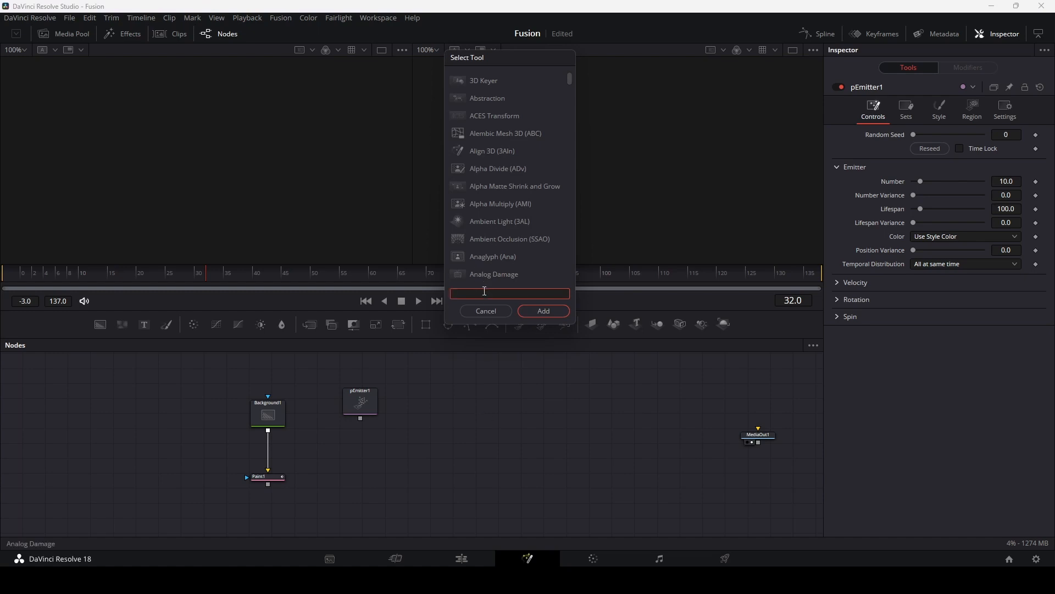
scroll(503, 206, down, 15)
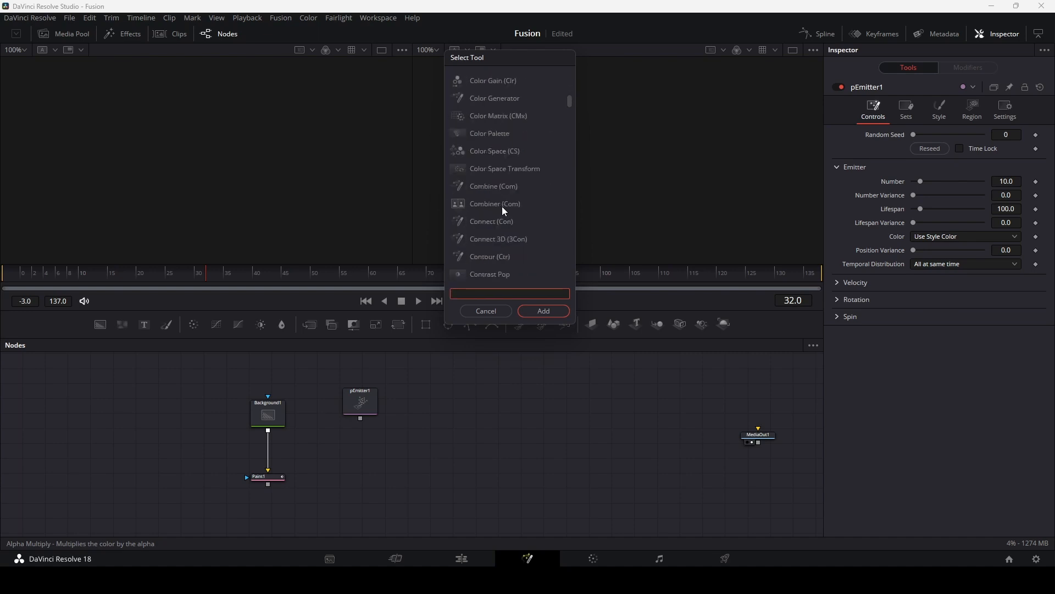
scroll(502, 206, down, 8)
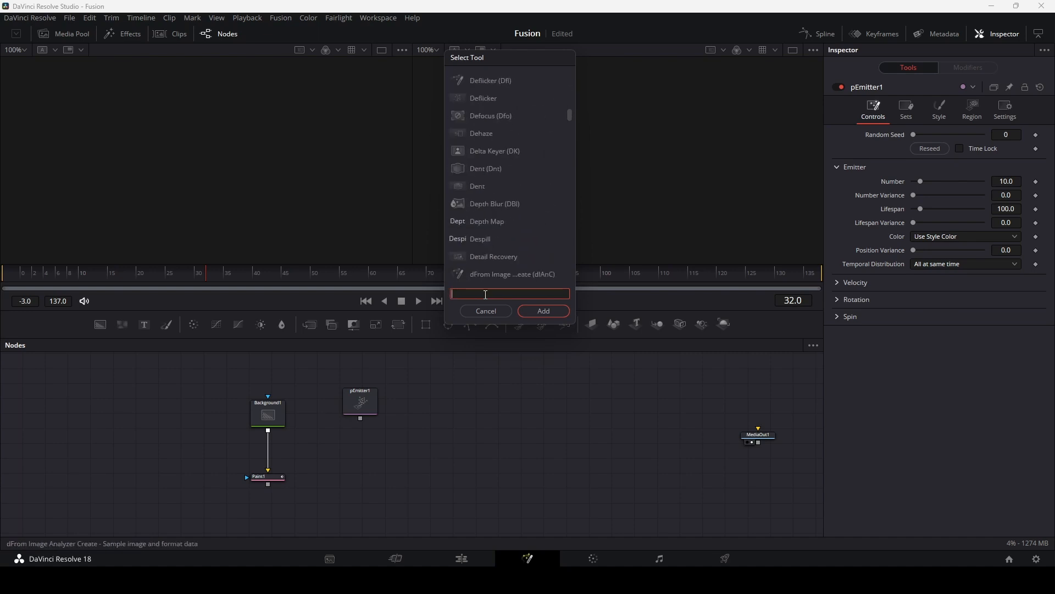
text(b)
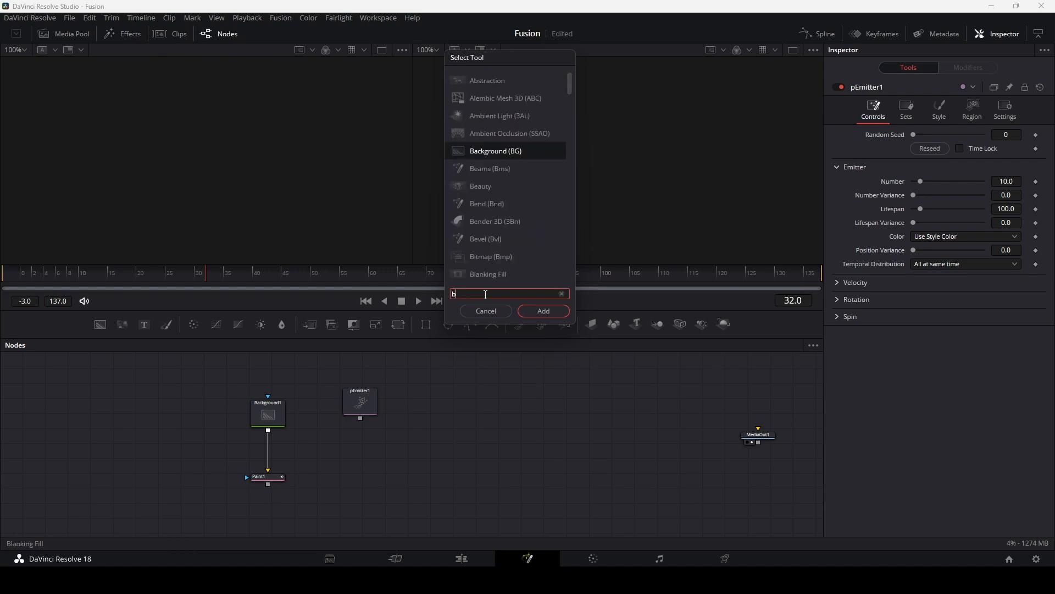
text(lur)
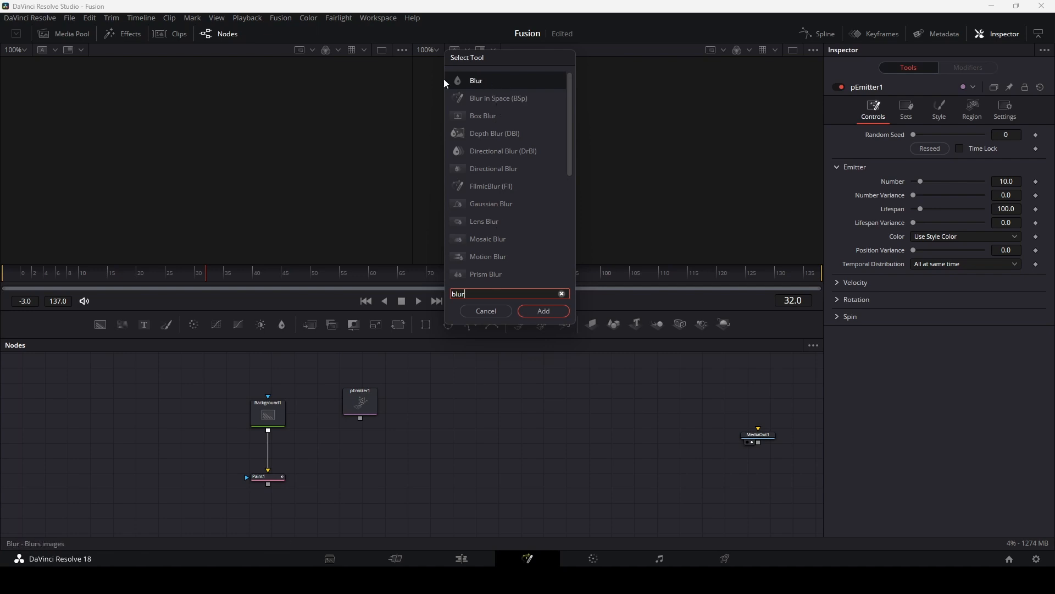
click(477, 79)
click(536, 311)
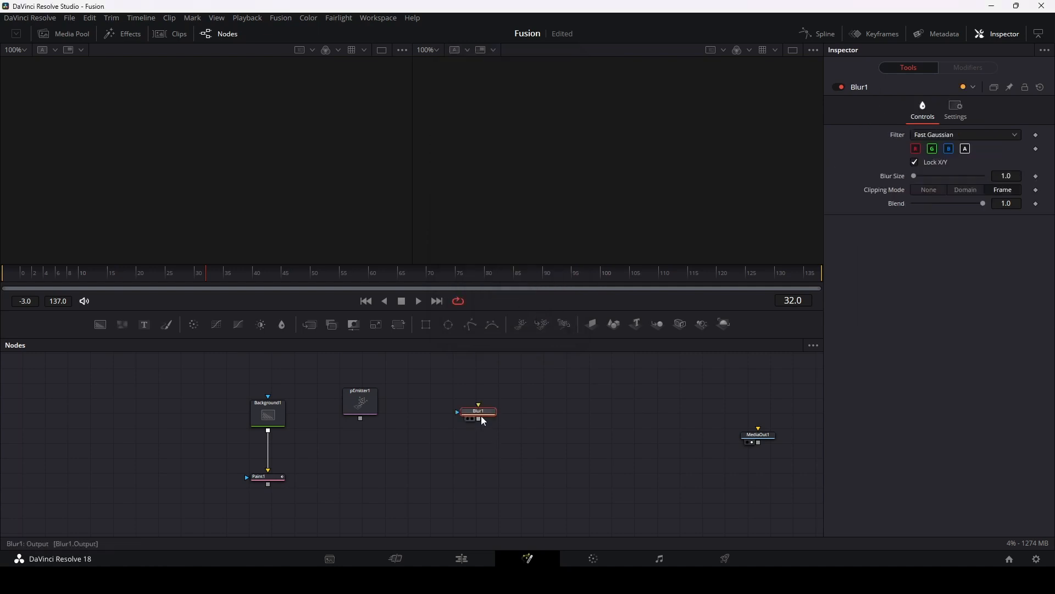
drag(481, 415, 439, 454)
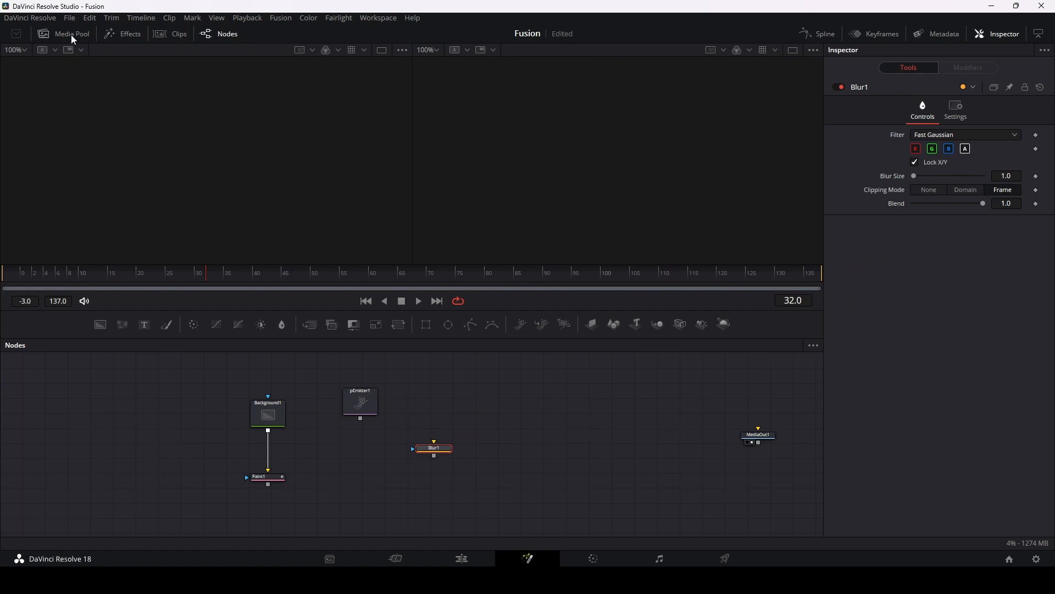
Step: Browse the effects library's tools and add the OpenFX Box Blur as a node between the Blur and MediaOut nodes
click(124, 34)
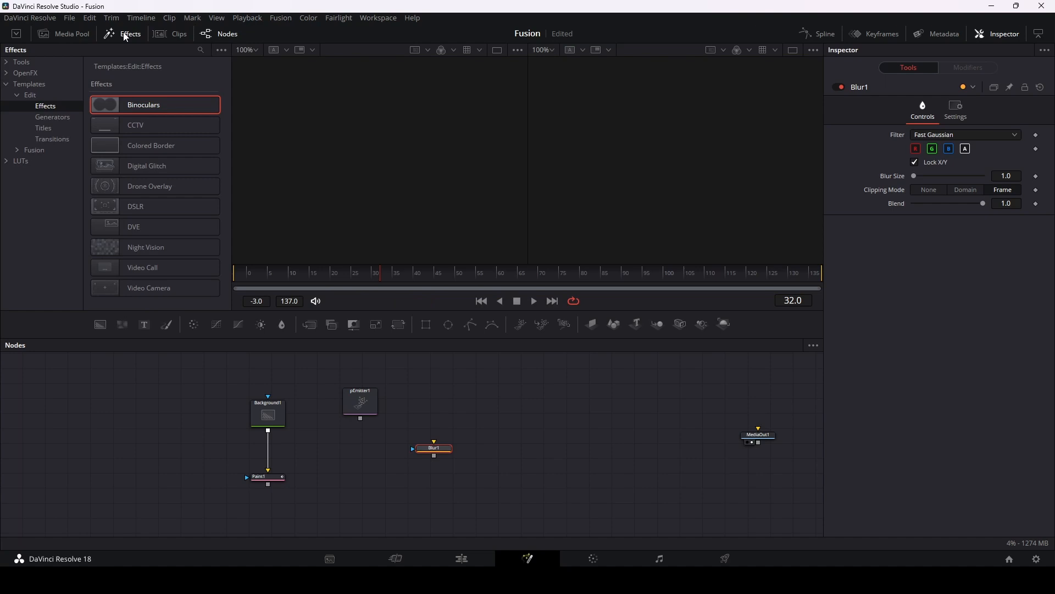
click(25, 62)
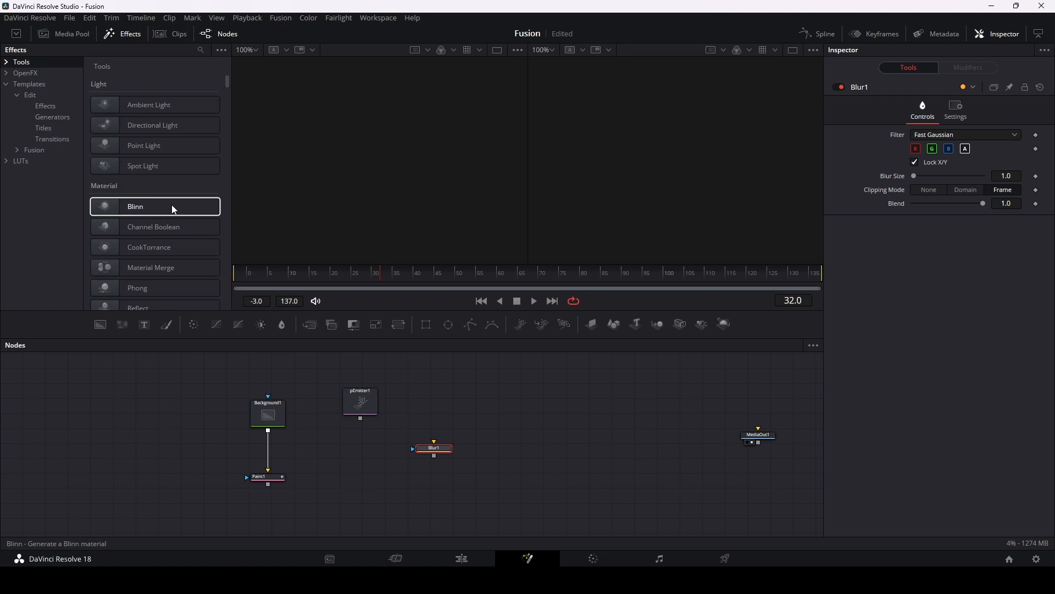
scroll(172, 208, down, 5)
scroll(172, 209, up, 5)
click(25, 73)
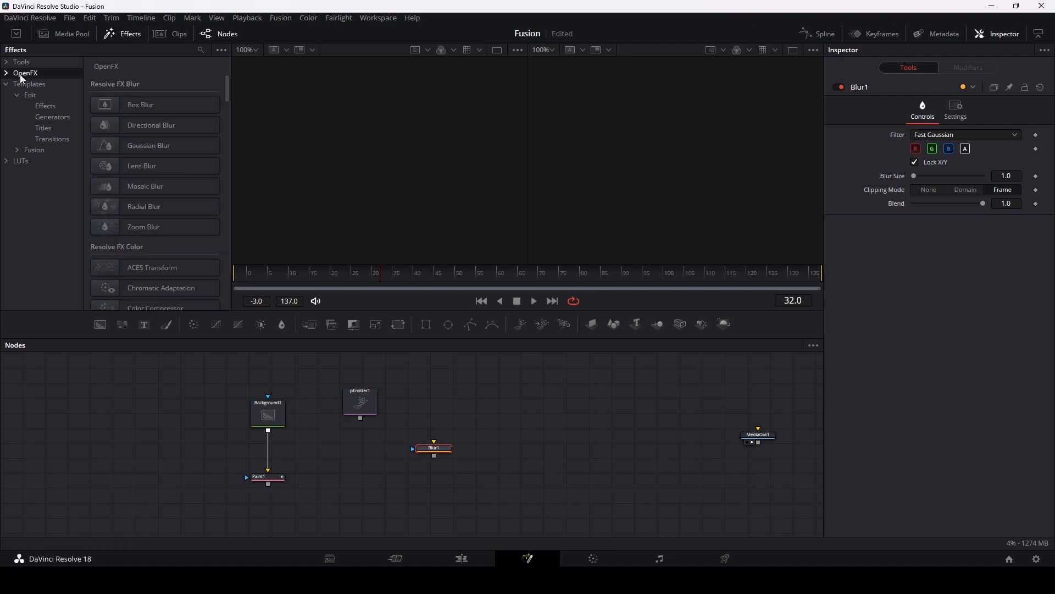
click(136, 101)
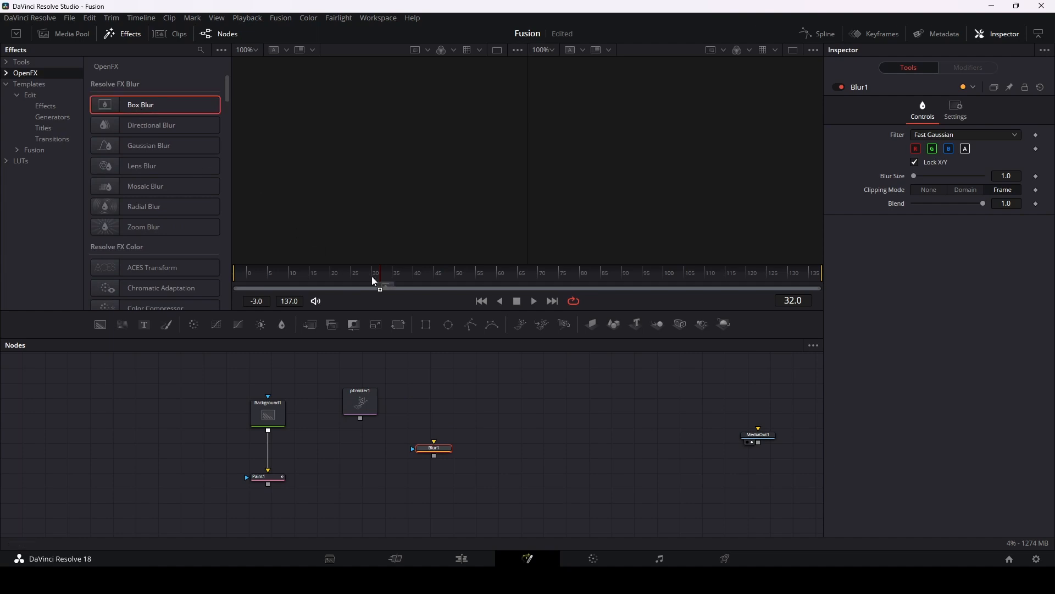
drag(593, 413, 592, 413)
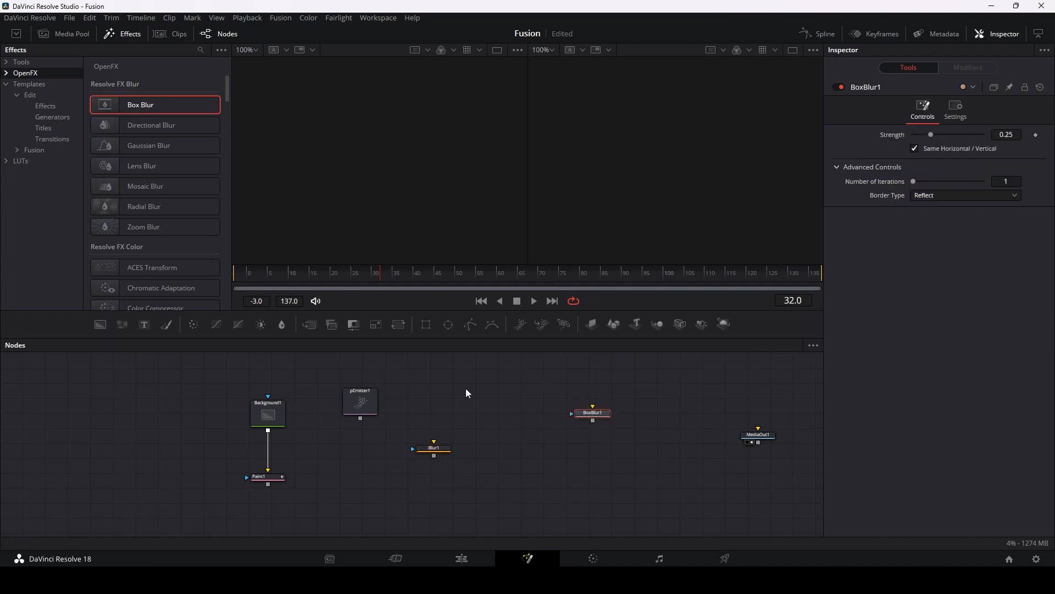
Step: Add the Binoculars effect from the Edit templates as a node beside Blur, and move the Box Blur node farther away
click(31, 86)
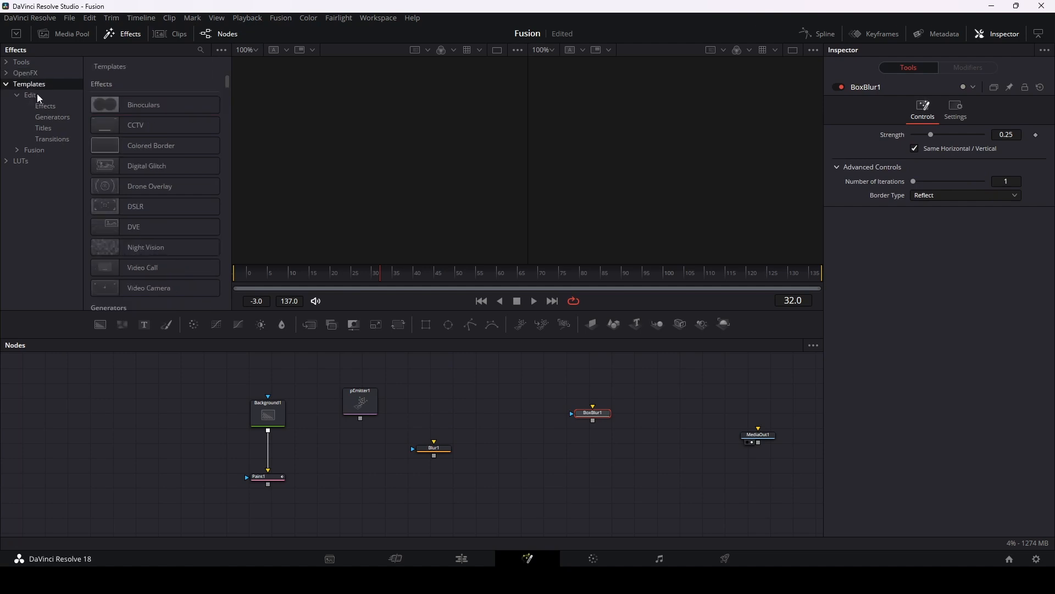
click(49, 107)
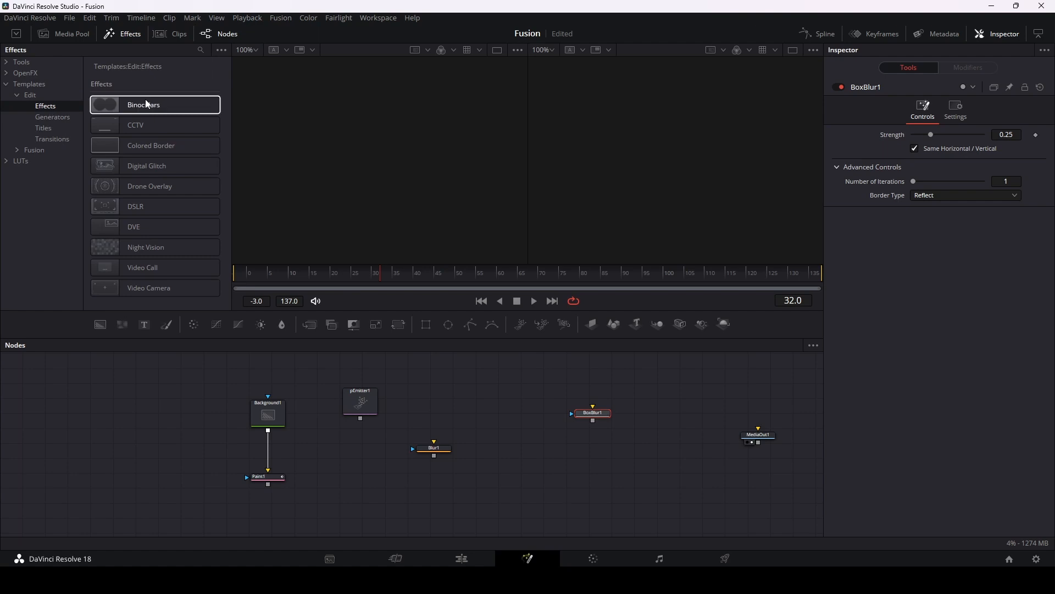
drag(143, 107, 338, 306)
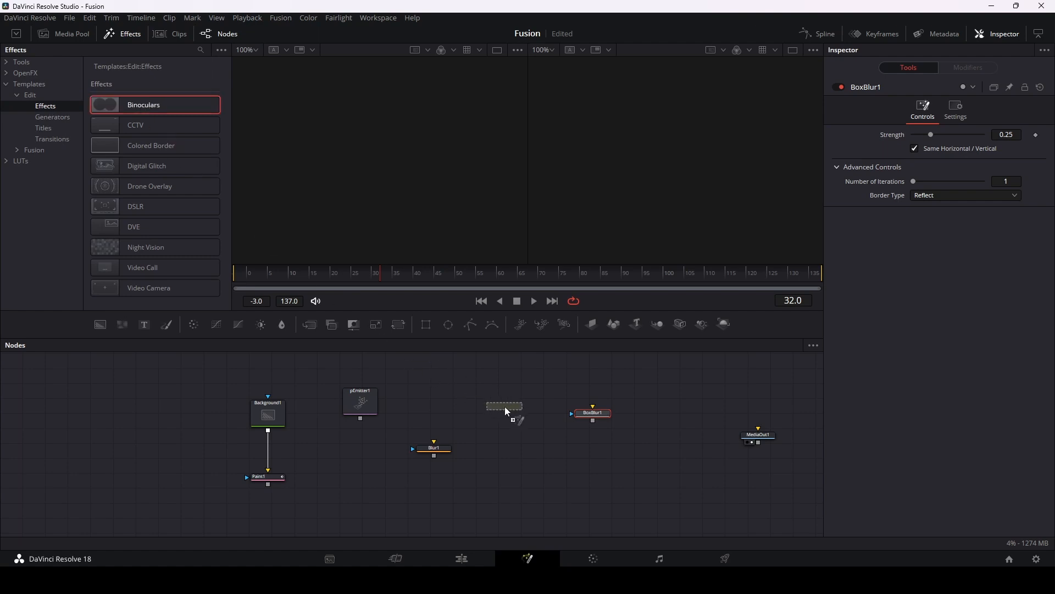
drag(505, 407, 458, 452)
drag(531, 433, 632, 407)
click(448, 429)
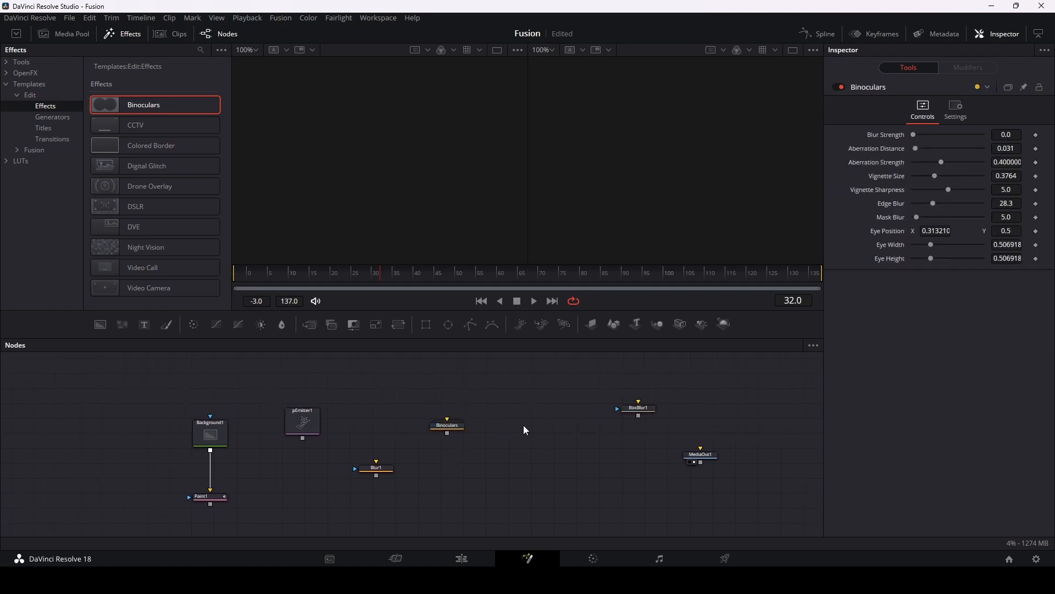
Step: Search the tool selector for "bino" and close it without adding a tool
key(shift+space)
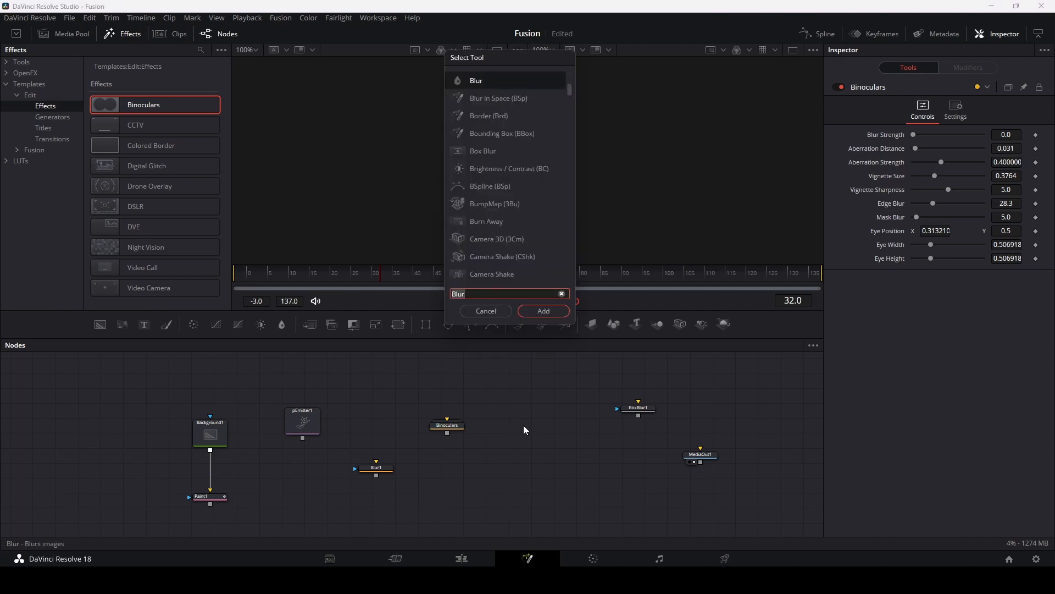
text(bino)
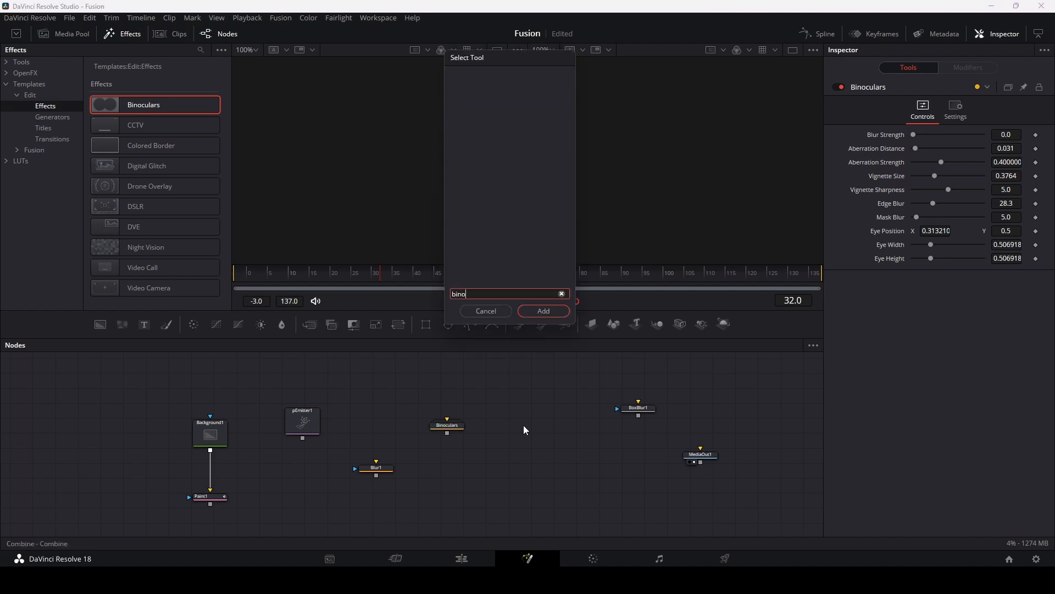
click(486, 311)
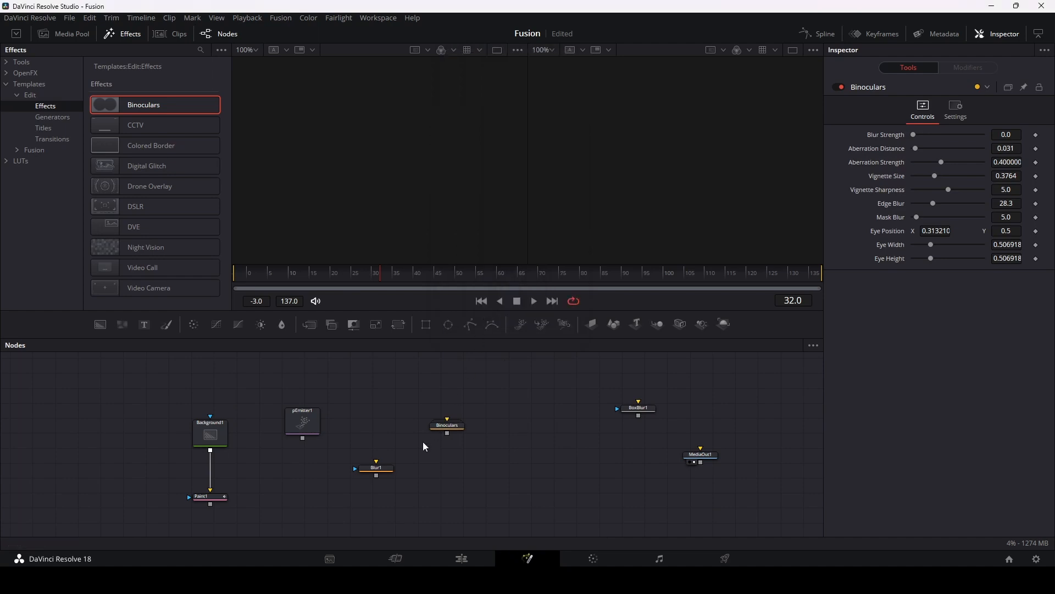
Step: Move the pEmitter node aside, showing Binoculars in the second viewer and the Background node in the first
click(454, 431)
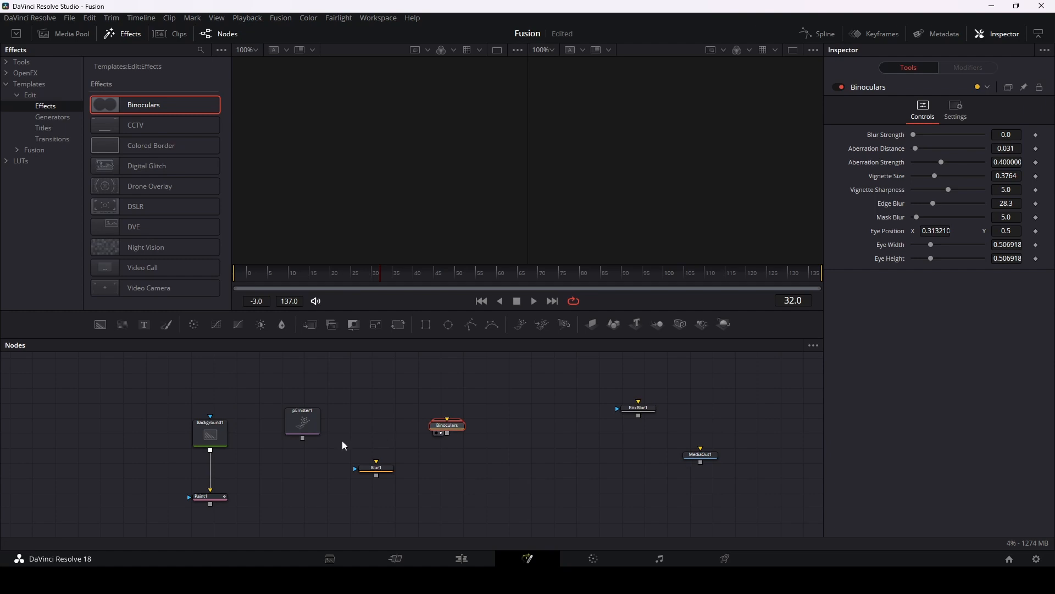
drag(304, 421, 130, 395)
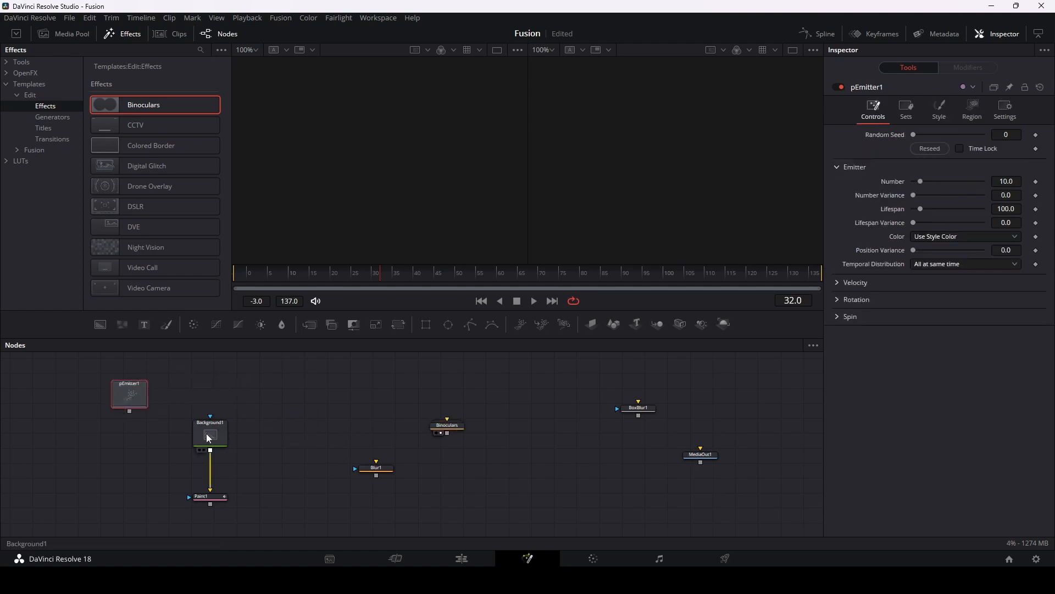
mouse_move(211, 450)
mouse_down()
mouse_move(446, 420)
mouse_move(321, 417)
mouse_move(212, 433)
mouse_up()
click(214, 434)
key(1)
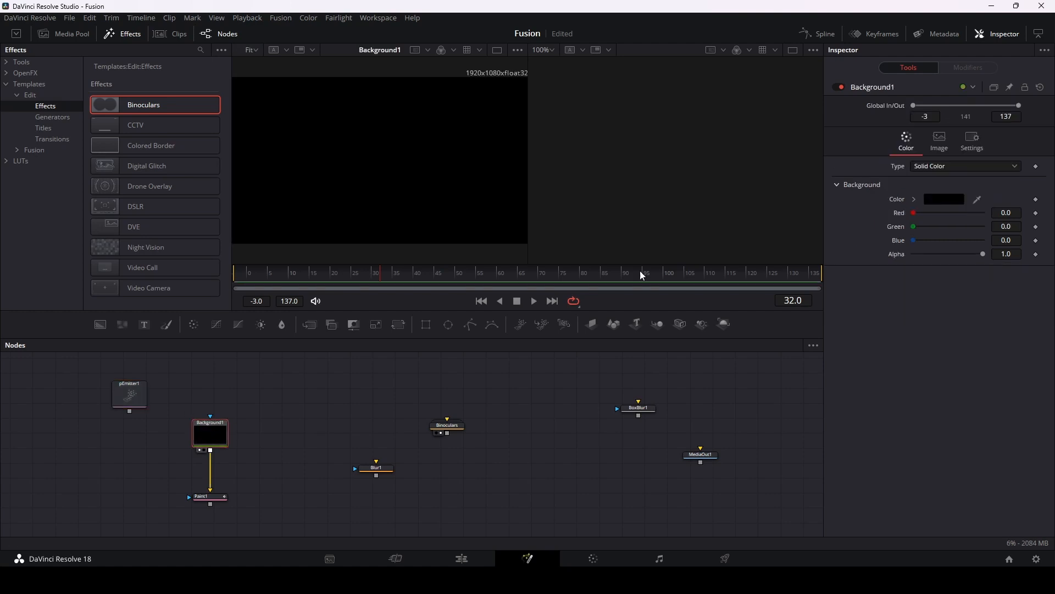
Step: Set the Background node's solid color to magenta, #ce1fe5
click(941, 200)
click(543, 207)
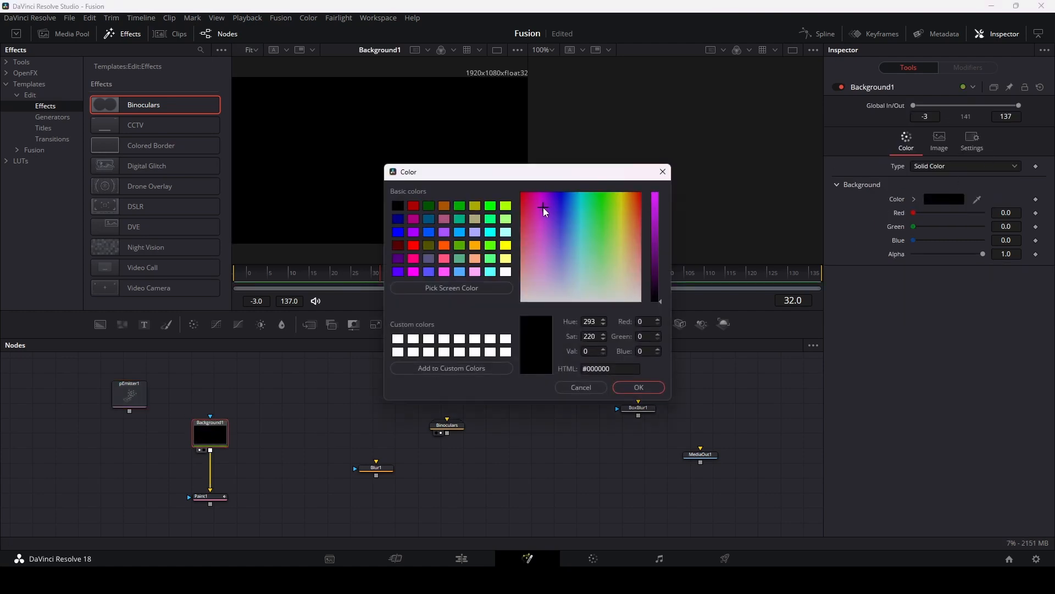
drag(661, 223, 660, 203)
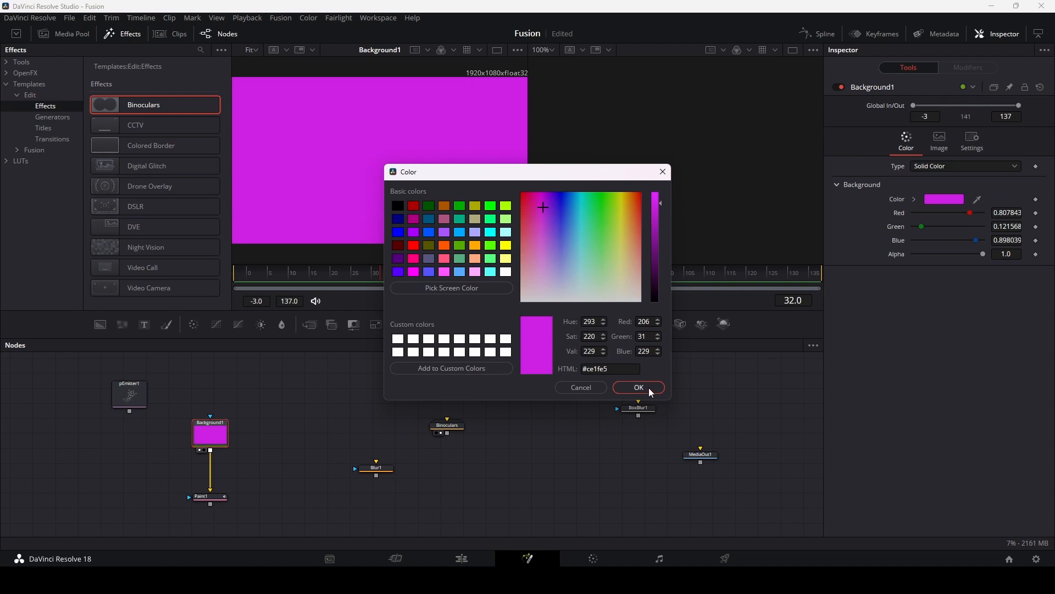
click(634, 388)
Step: Connect the Background node's output to the Binoculars node and spread the two nodes apart
drag(212, 454, 449, 435)
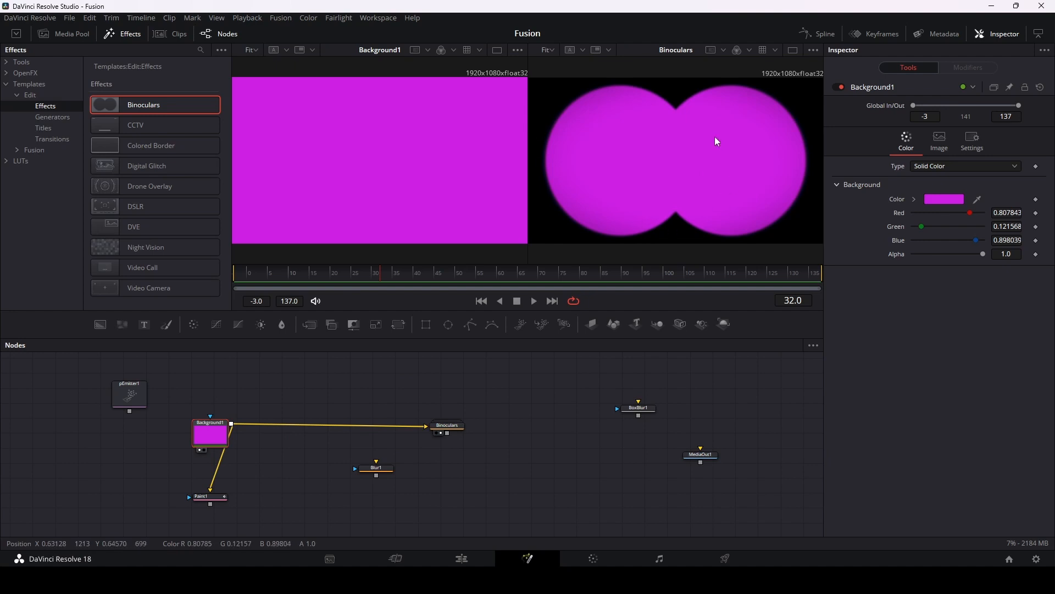
mouse_move(212, 431)
mouse_down()
mouse_move(215, 412)
mouse_move(182, 429)
mouse_up()
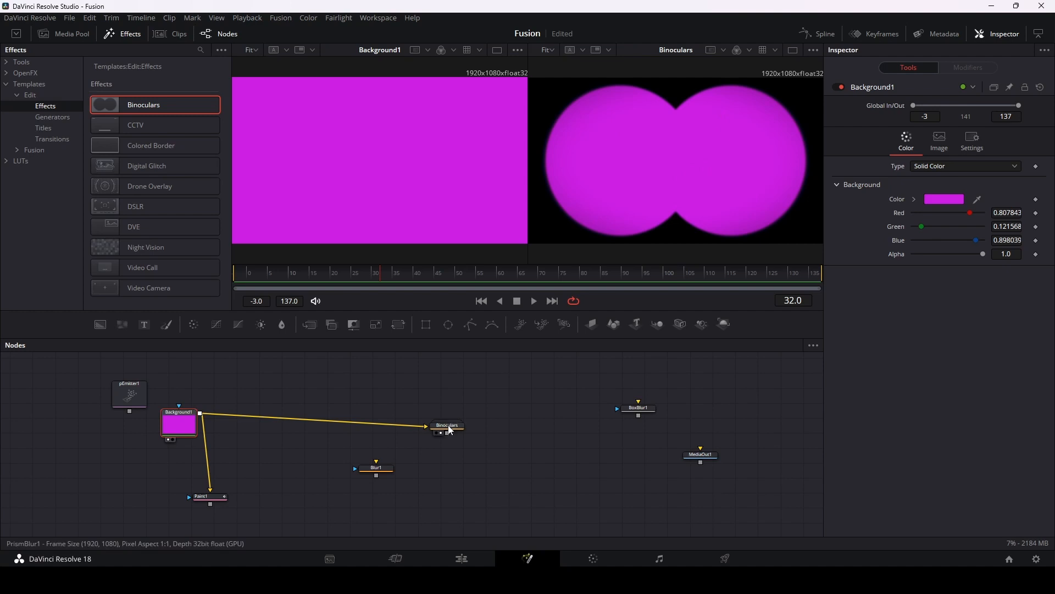
drag(450, 428, 459, 416)
click(459, 416)
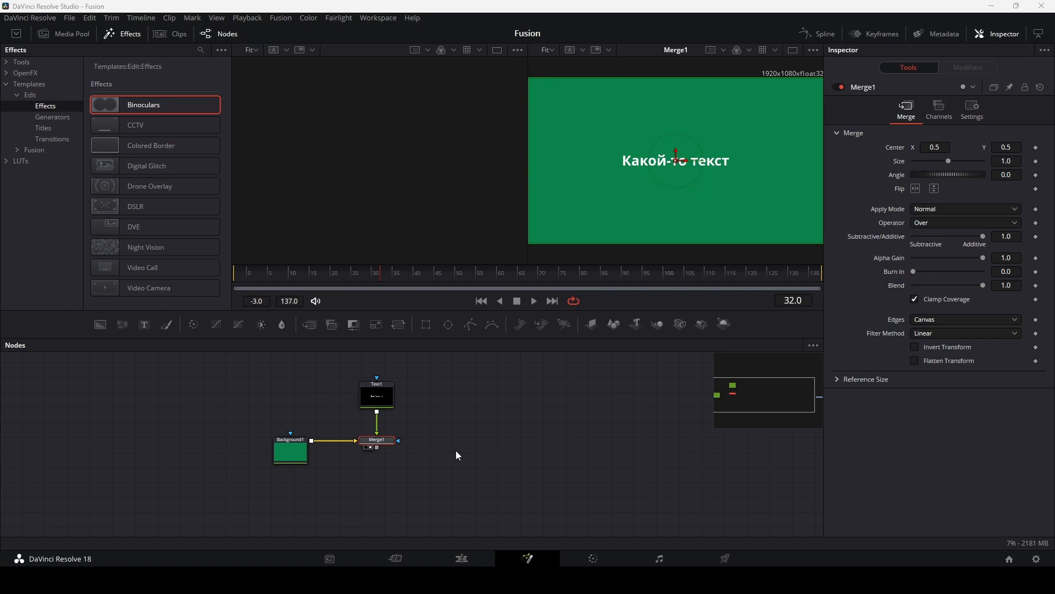
Step: Group the Text, Background and Merge nodes of the green title composition
mouse_move(471, 452)
mouse_down()
mouse_move(436, 403)
mouse_move(485, 445)
mouse_up()
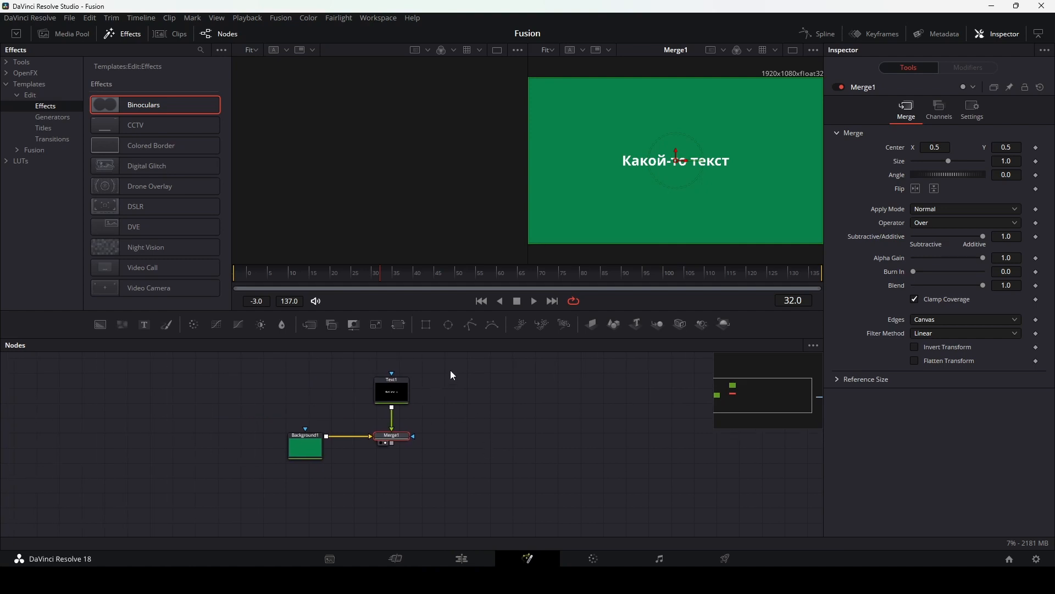
drag(450, 371, 262, 481)
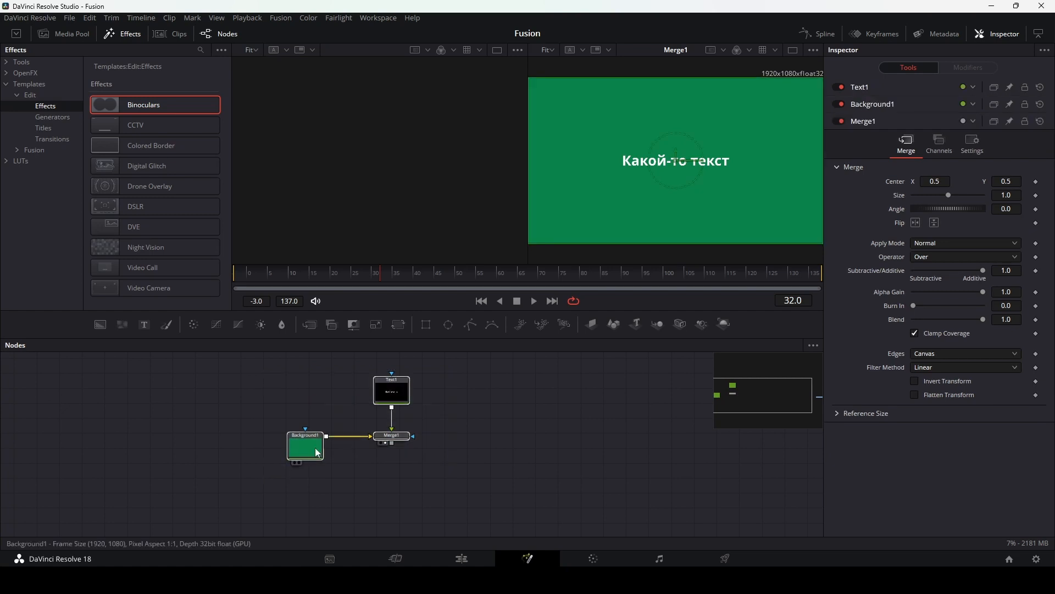
click(397, 392)
right_click(397, 392)
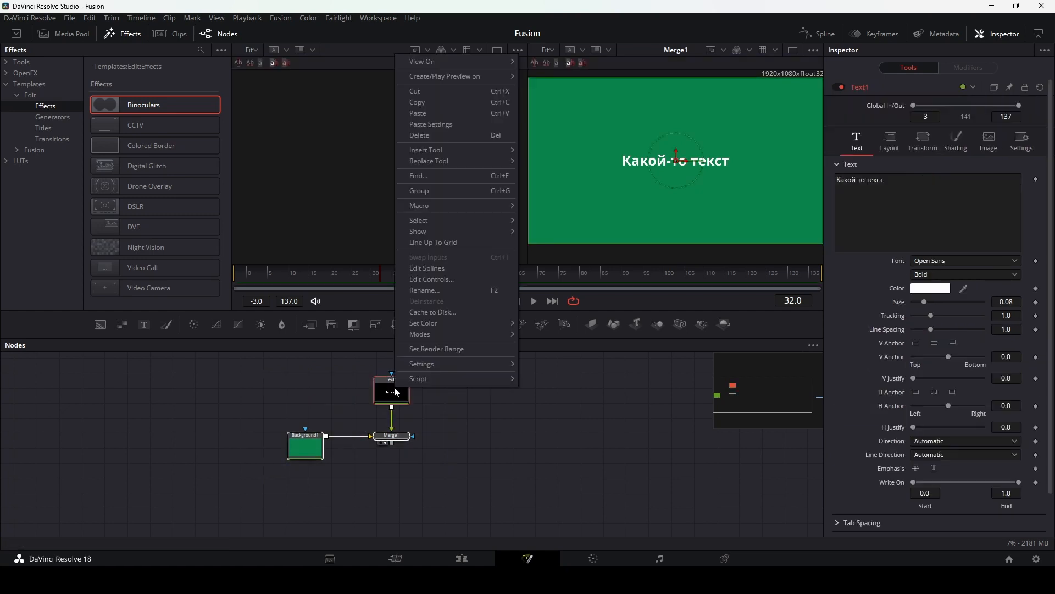
click(477, 192)
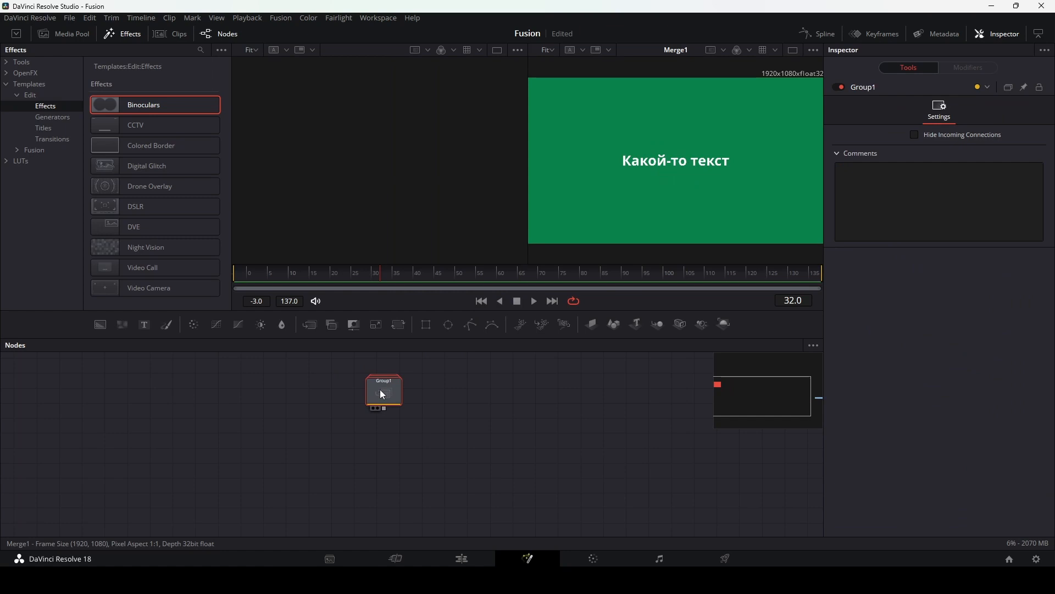
Step: Rename the group as "nodes"
key(F2)
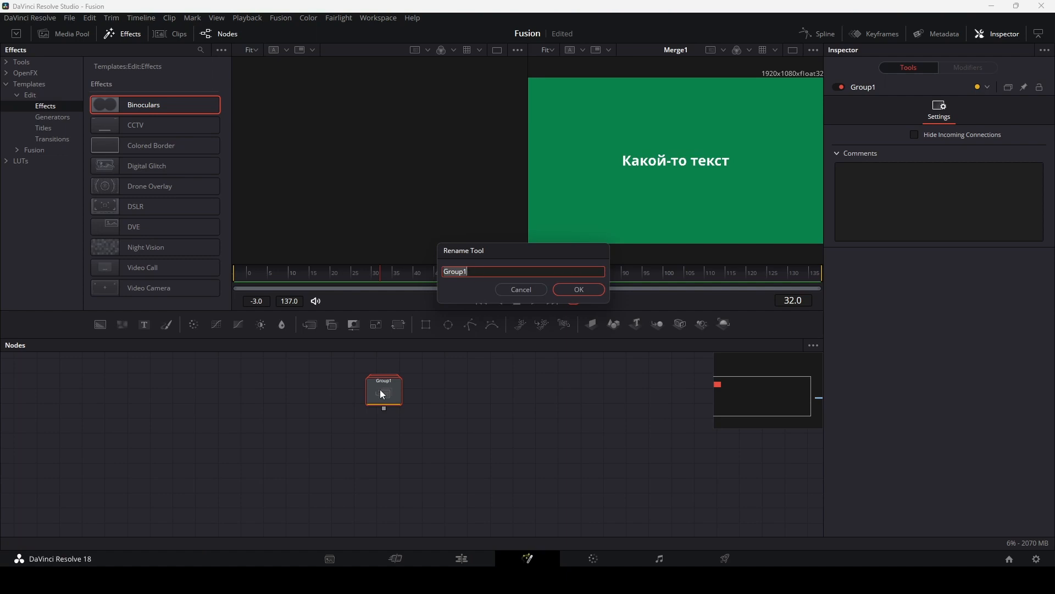
text(nodes)
key(Return)
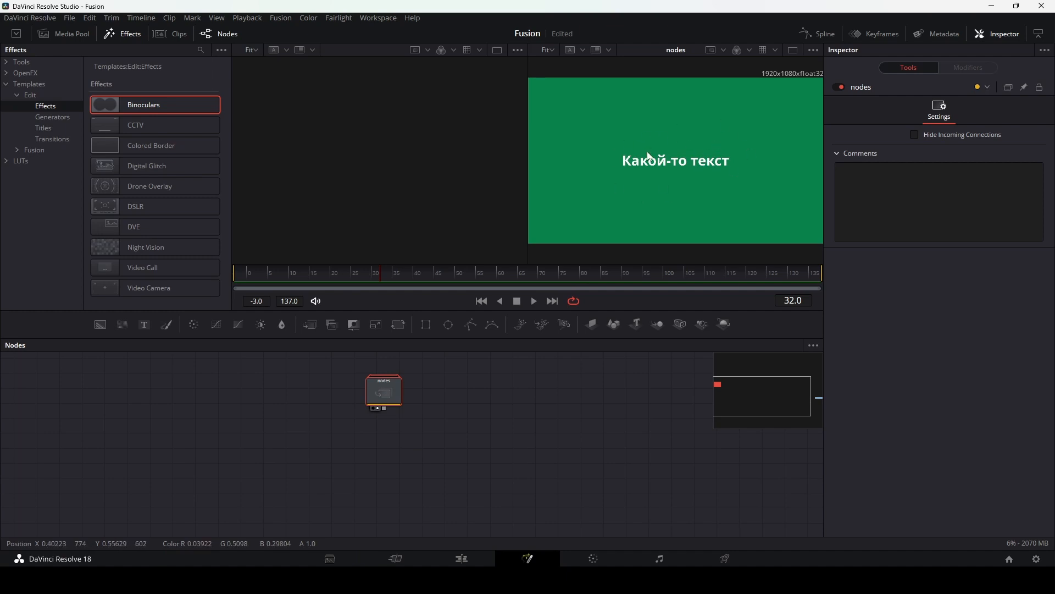
Step: Add a Background node below and beside the group, shown in the first viewer and colored blue, #324cdc
drag(100, 324, 247, 449)
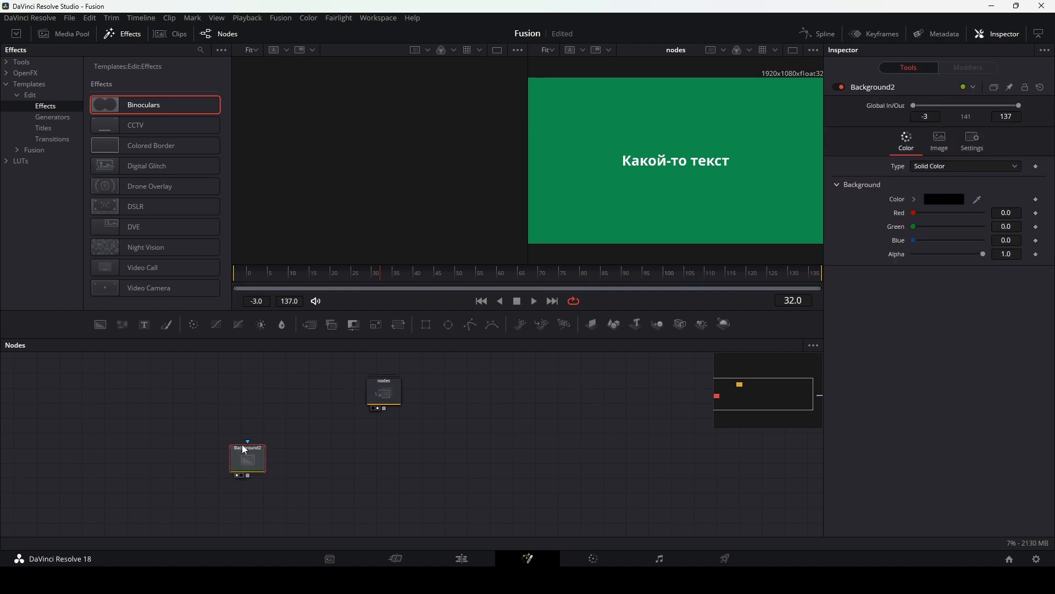
key(1)
click(929, 201)
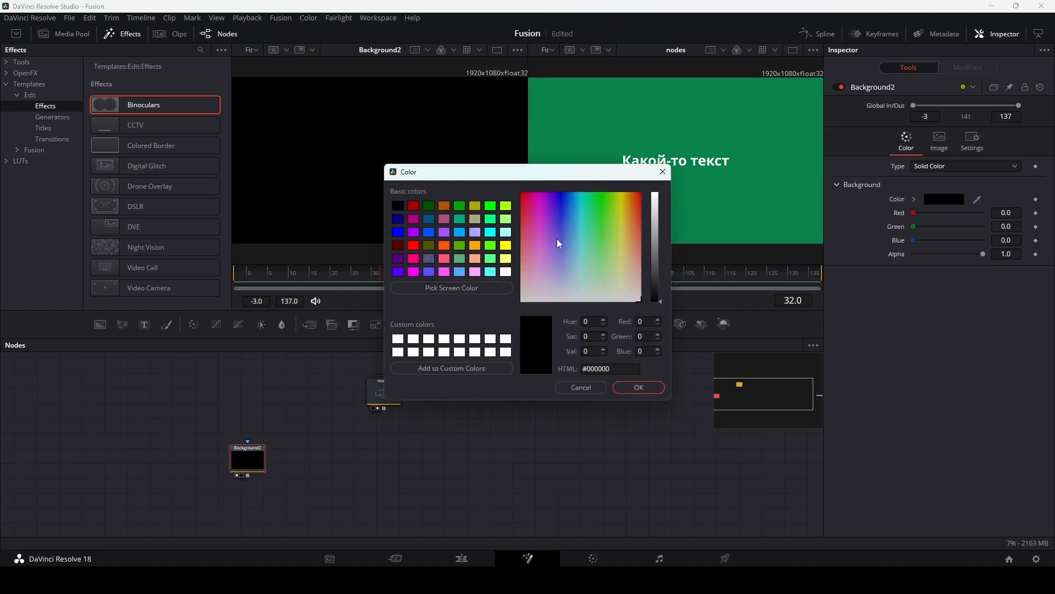
drag(556, 239, 564, 218)
drag(655, 227, 656, 207)
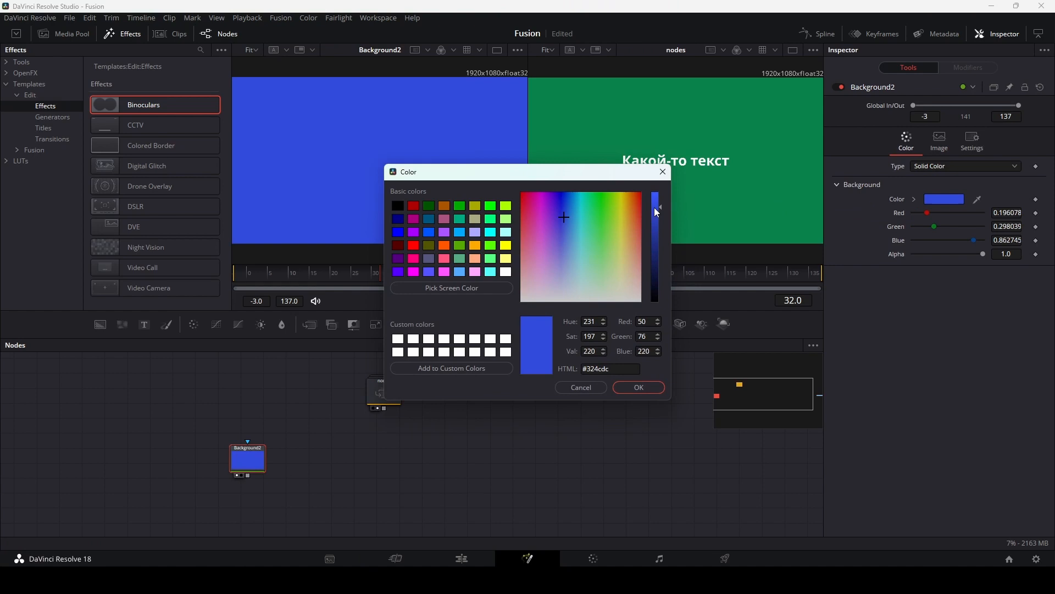
click(638, 387)
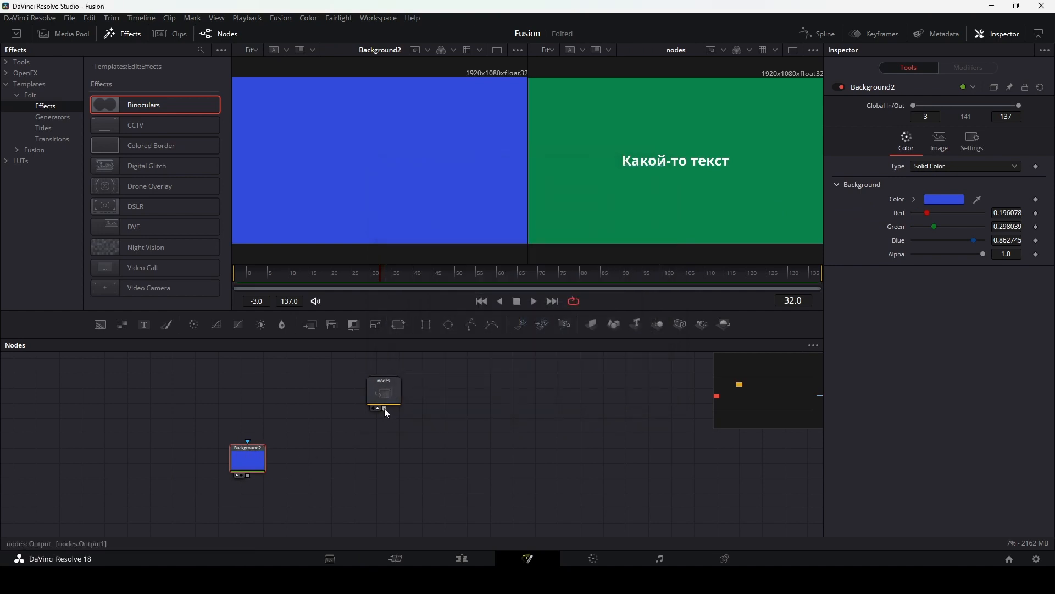
Step: Merge the "nodes" group over the blue Background and show the Merge node in the second viewer
drag(384, 409, 248, 476)
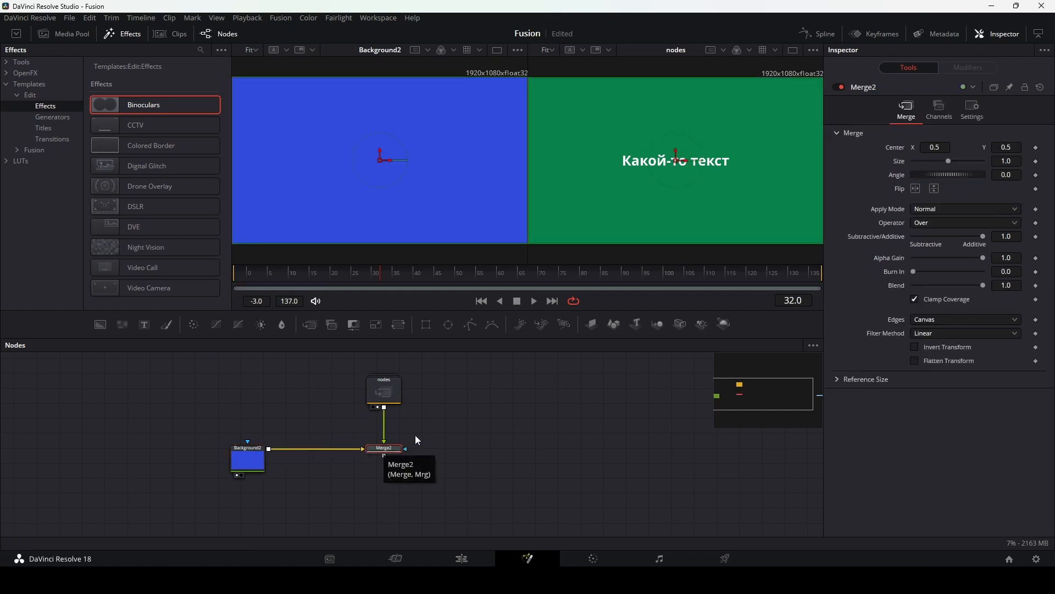
key(2)
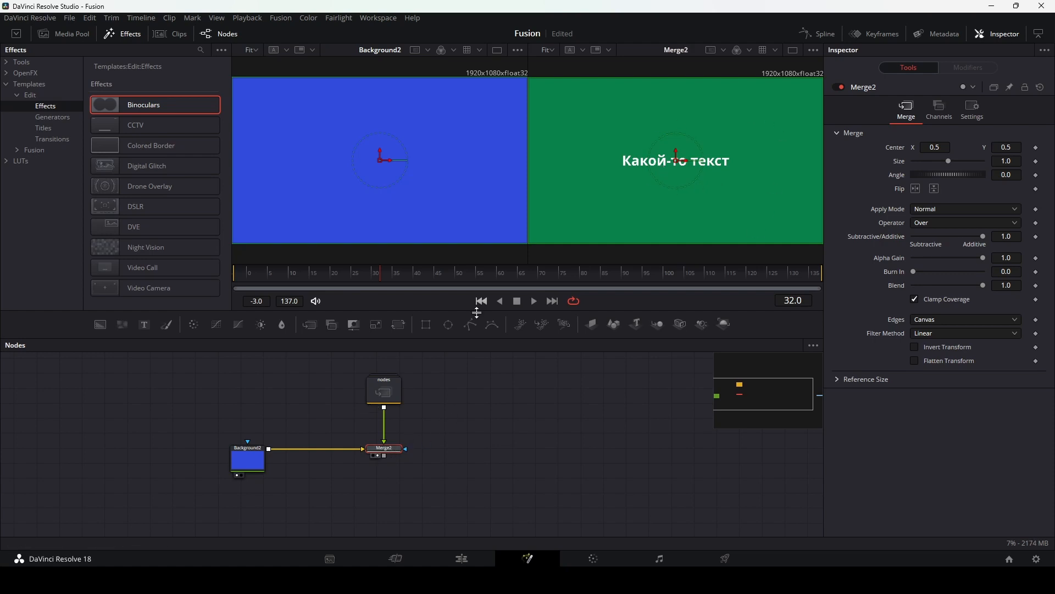
Step: Insert a Transform node between the "nodes" group and the Merge node, and set its size to 0.621
drag(385, 396, 388, 370)
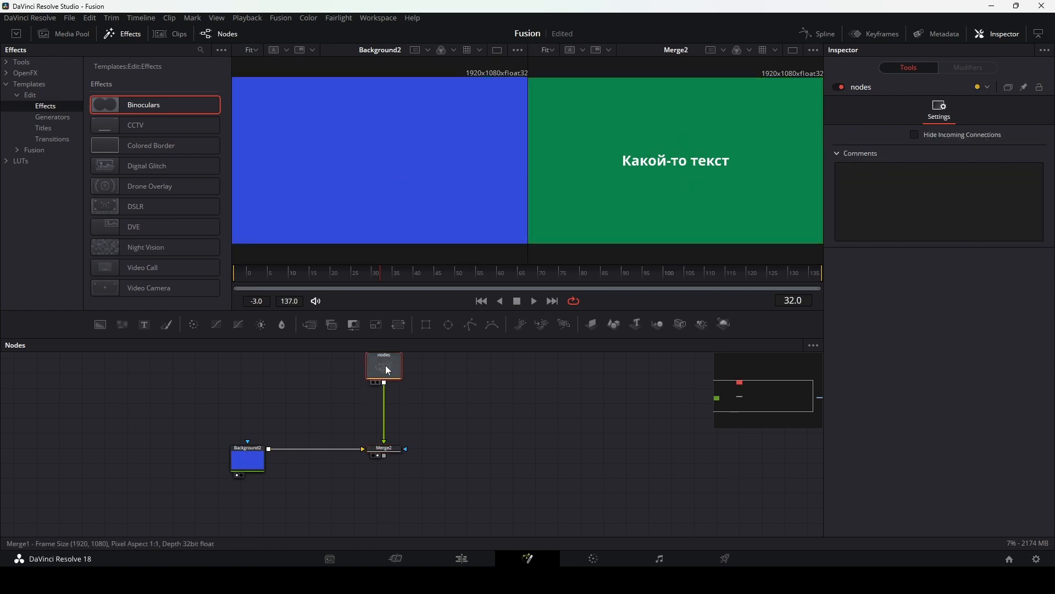
key(shift+space)
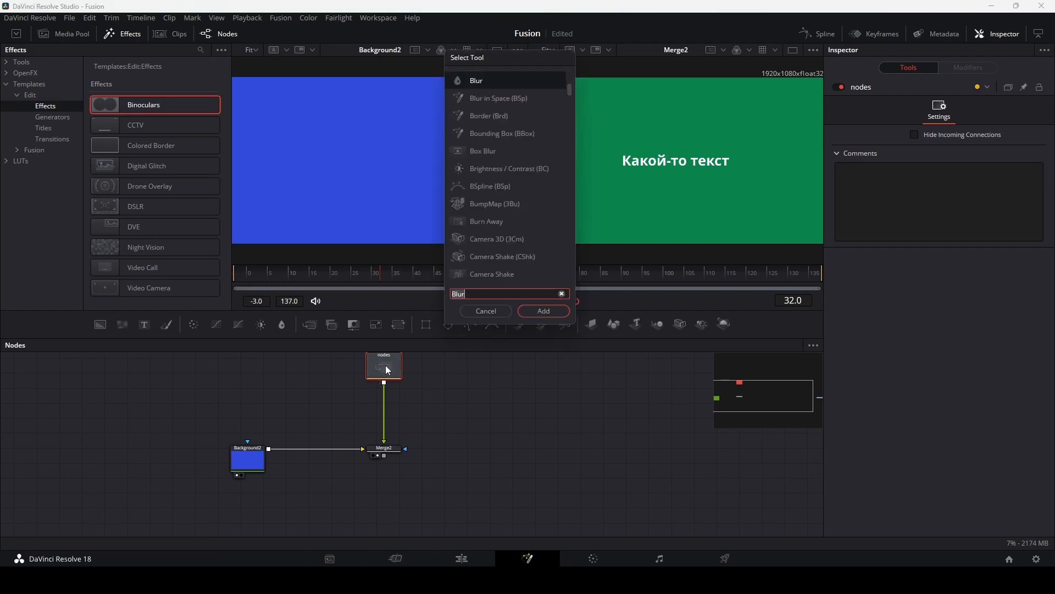
text(trans)
key(Return)
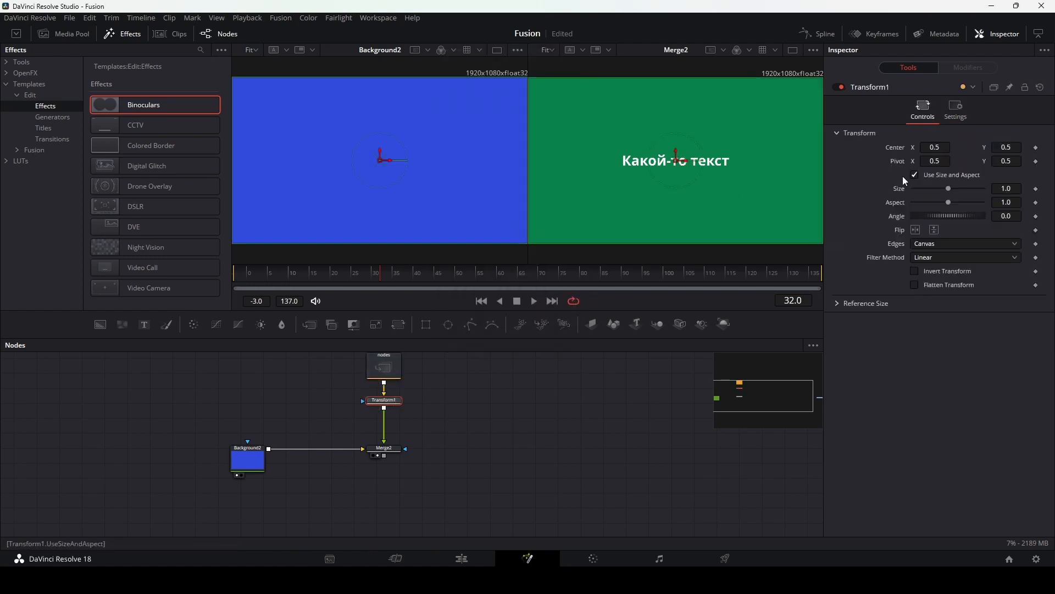
drag(994, 191, 952, 191)
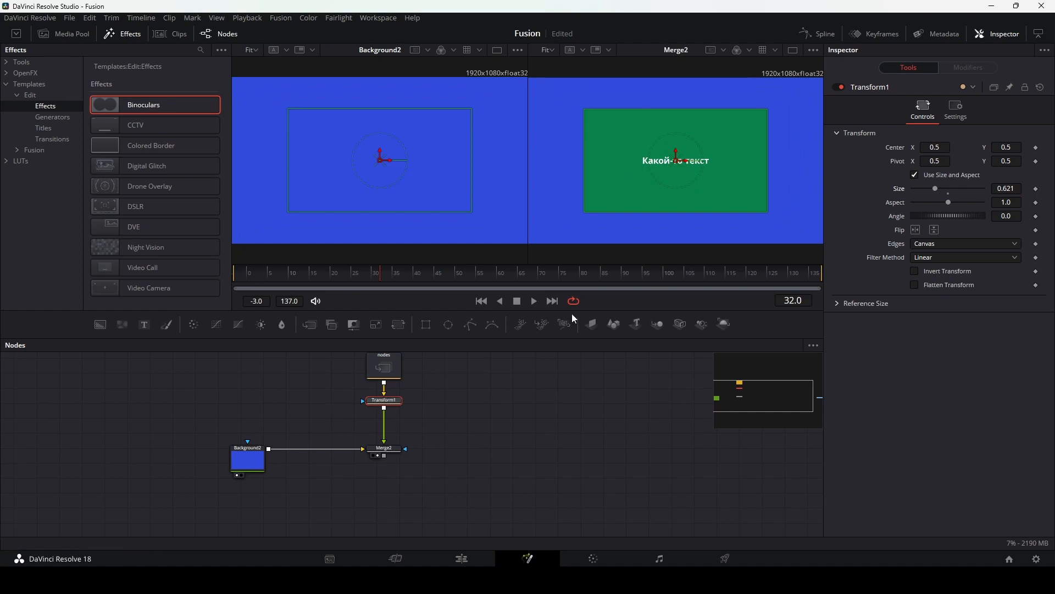
Step: Examine the blue Background node and the list of tools contained in the "nodes" group
click(245, 459)
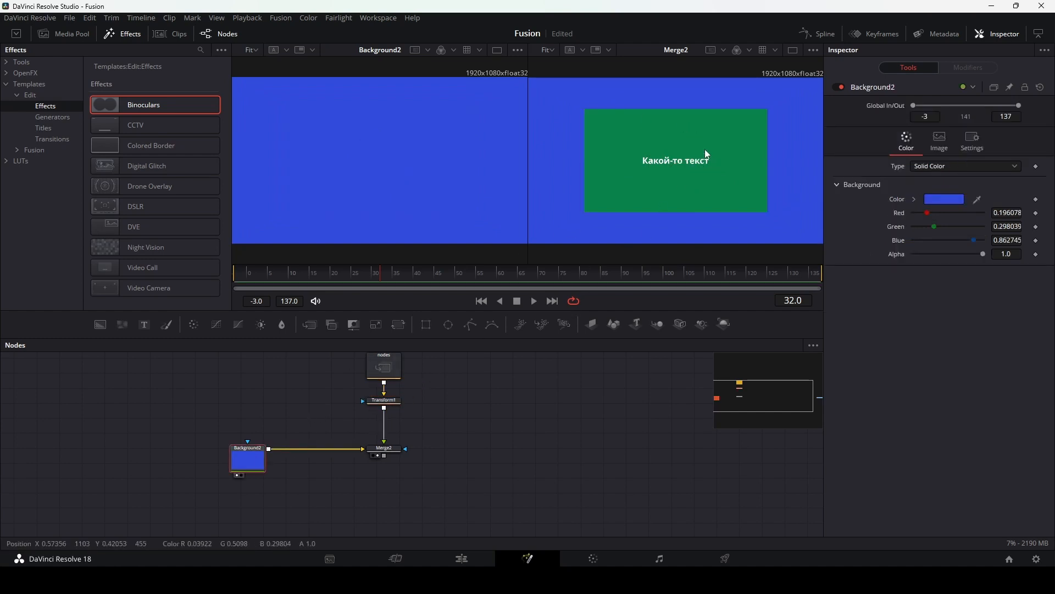
click(390, 369)
scroll(391, 390, up, 1)
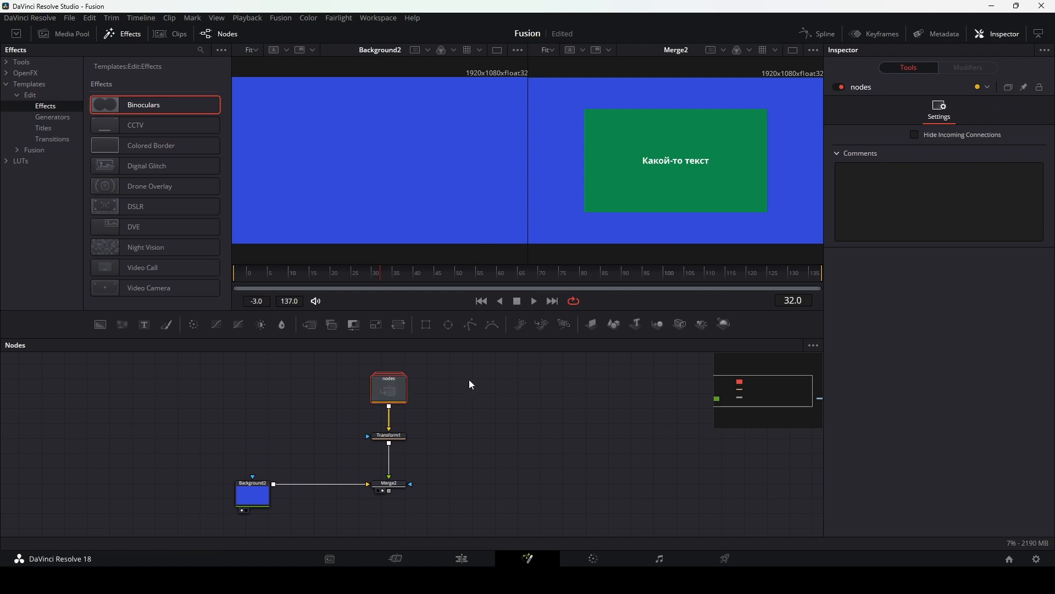
drag(457, 398, 471, 419)
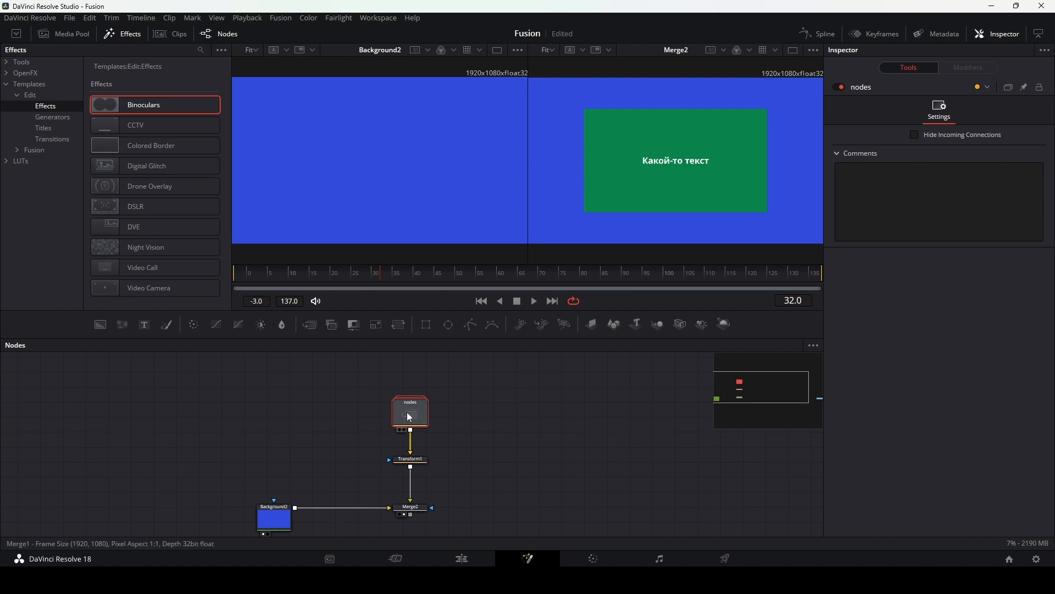
mouse_move(408, 414)
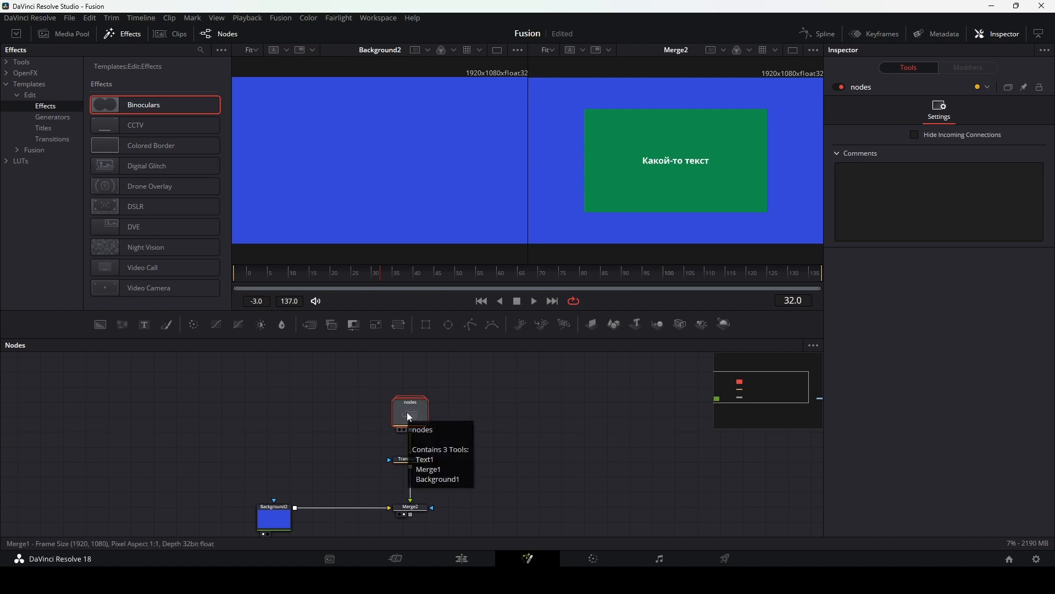
Step: Expand the "nodes" group and examine the Background, Merge and Text nodes inside it
click(409, 417)
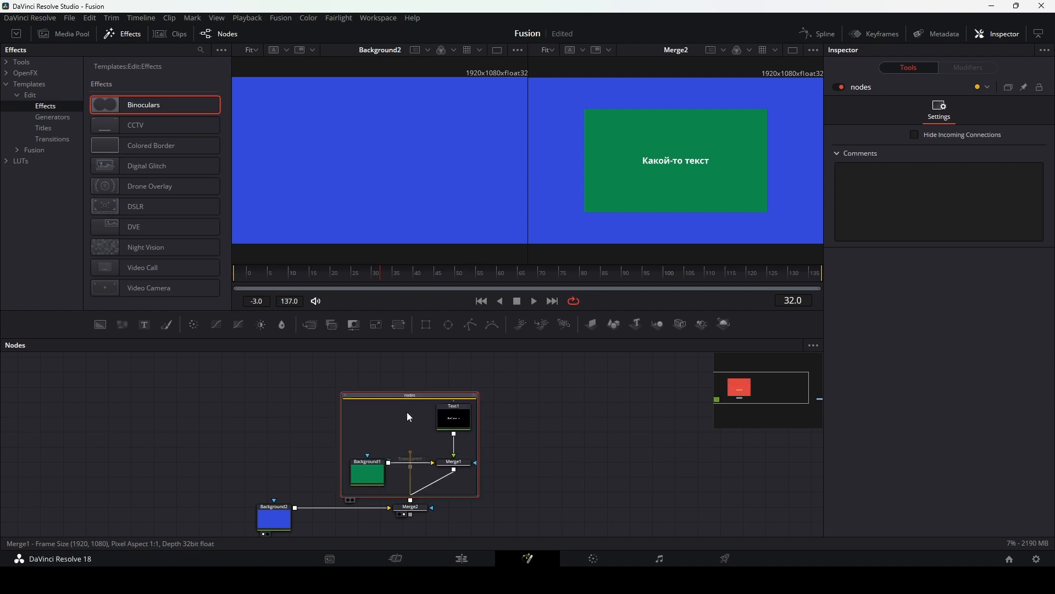
click(367, 470)
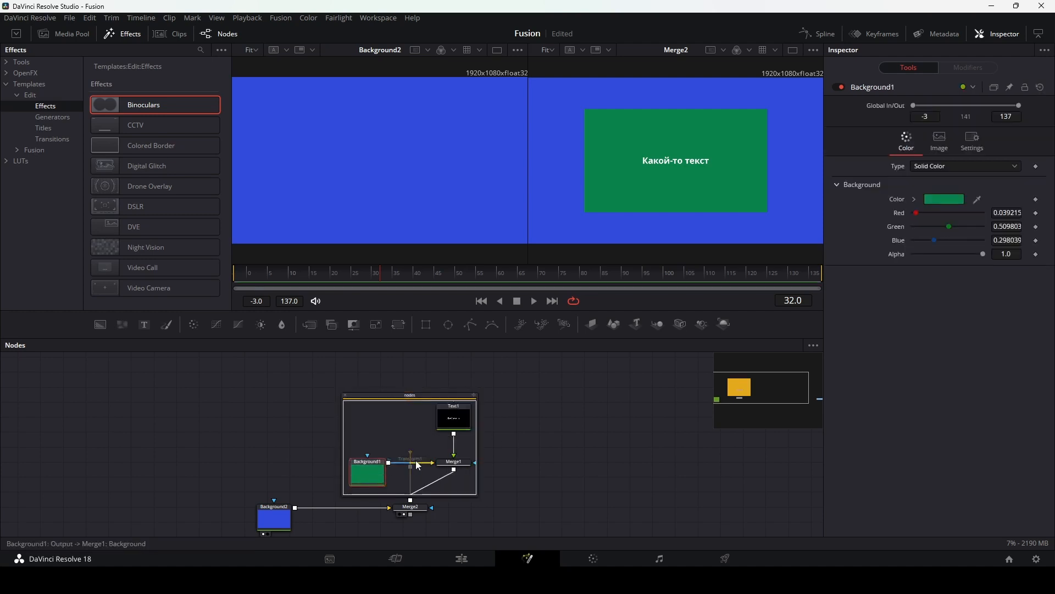
click(454, 463)
click(459, 432)
click(367, 472)
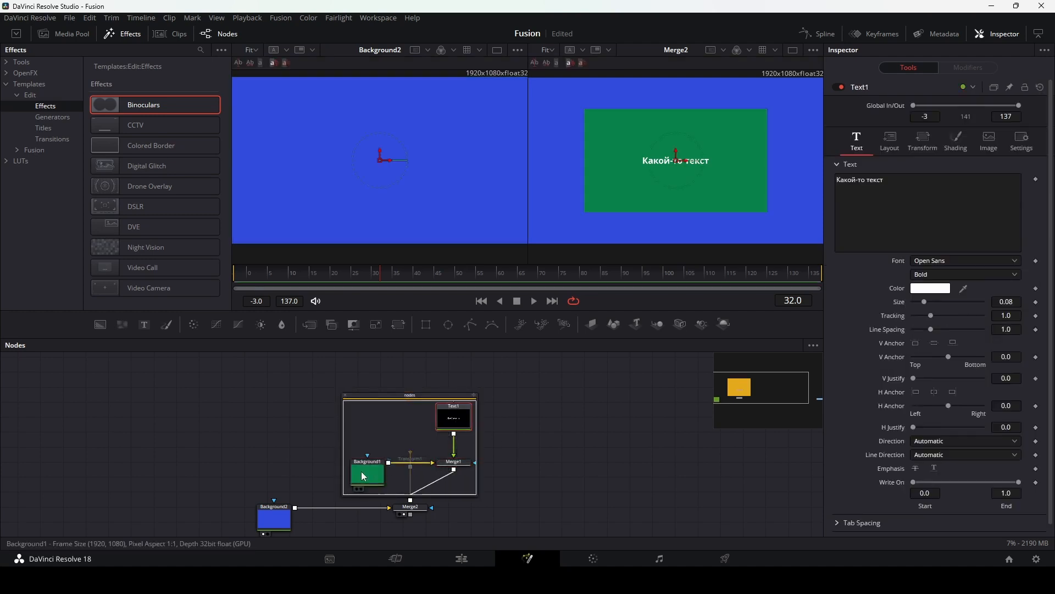
click(463, 459)
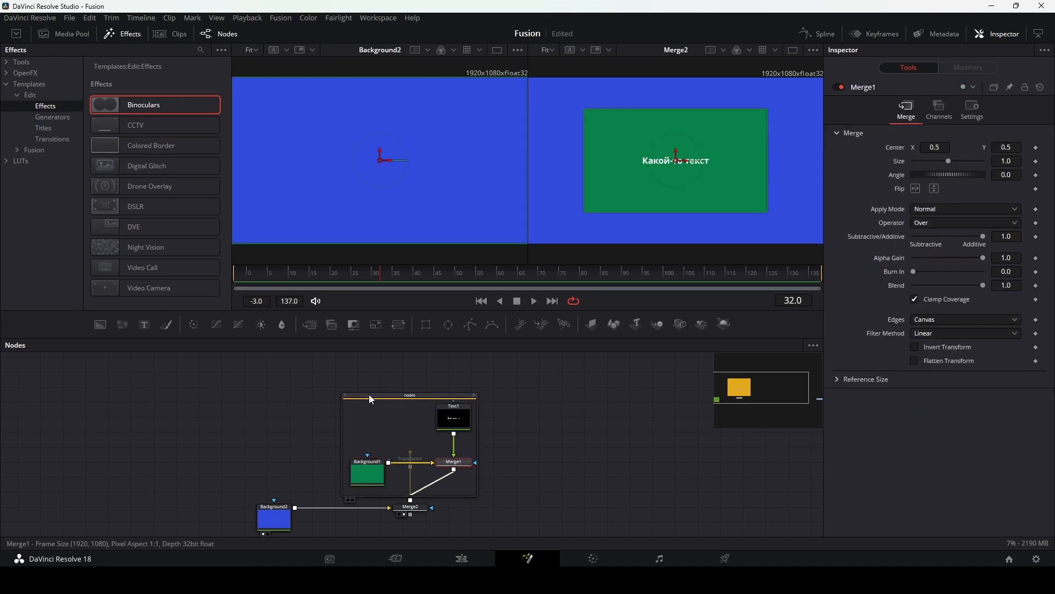
Step: Collapse the expanded "nodes" group and place it back in line above the Transform node
drag(372, 397, 277, 376)
click(277, 377)
click(252, 377)
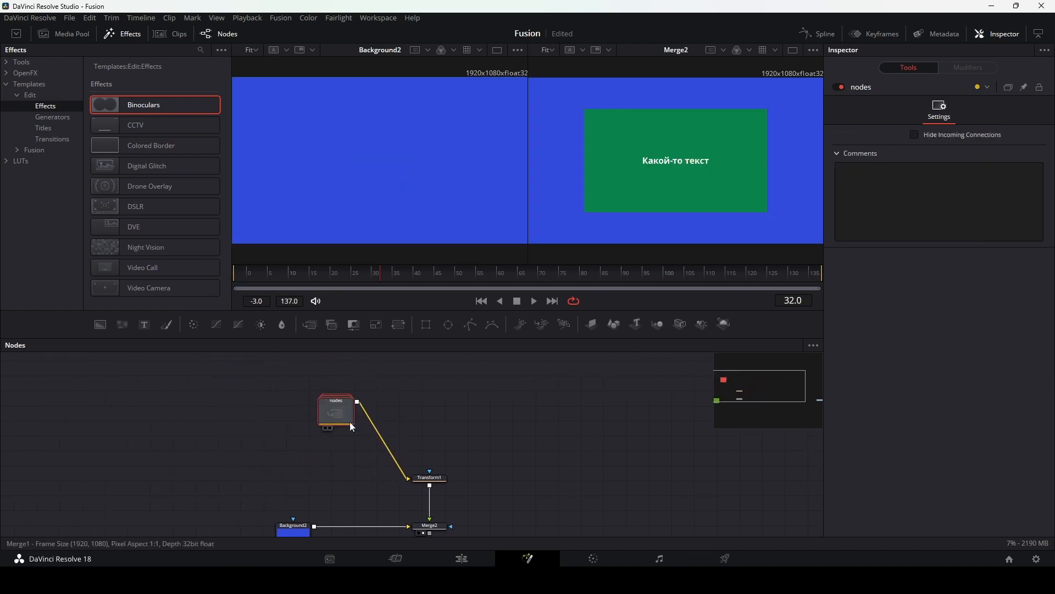
drag(347, 421, 436, 420)
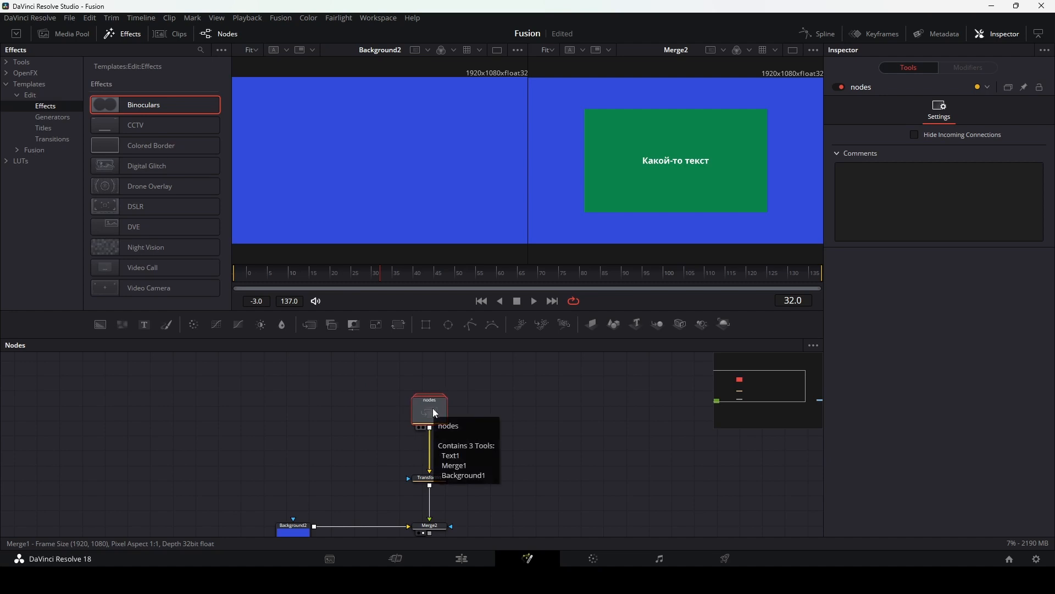
Step: Ungroup the "nodes" group and move the released nodes so their Merge lines up above the Transform node
right_click(434, 412)
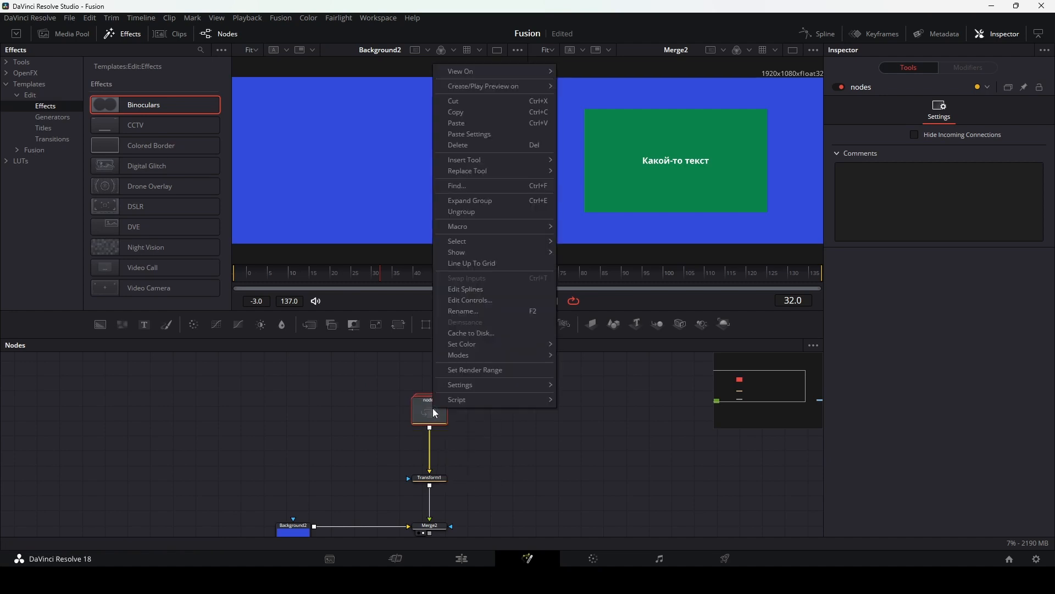
click(491, 214)
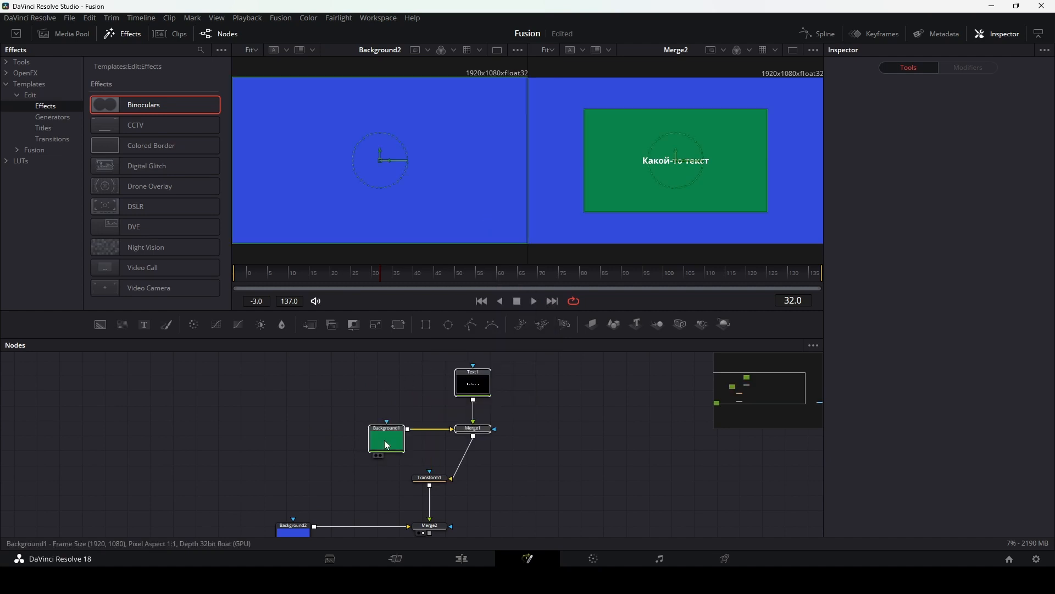
drag(384, 440, 345, 438)
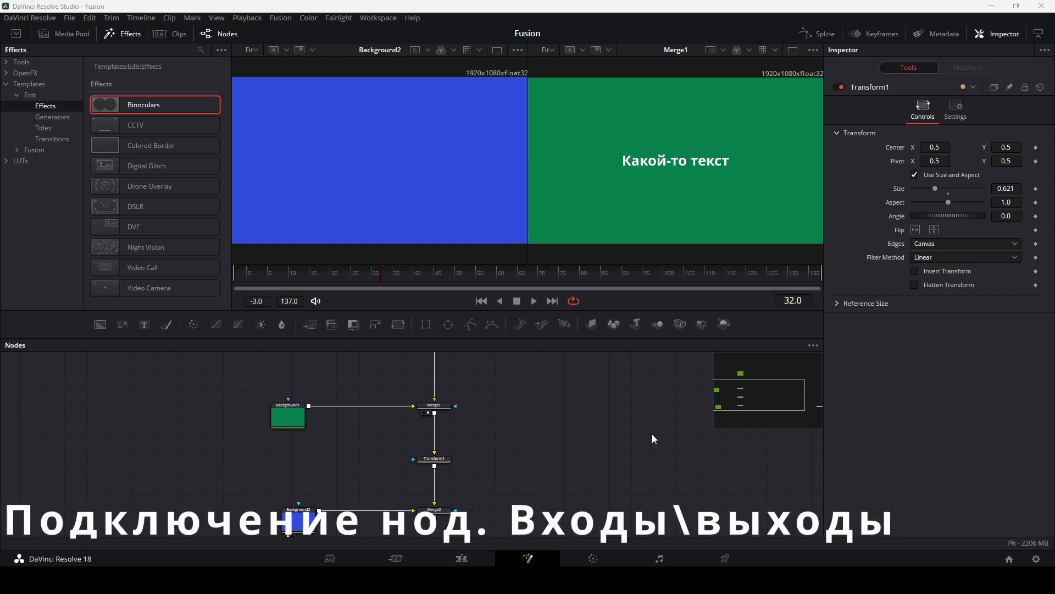
Step: Remove the blue Background node from the first viewer
click(297, 516)
scroll(296, 515, down, 1)
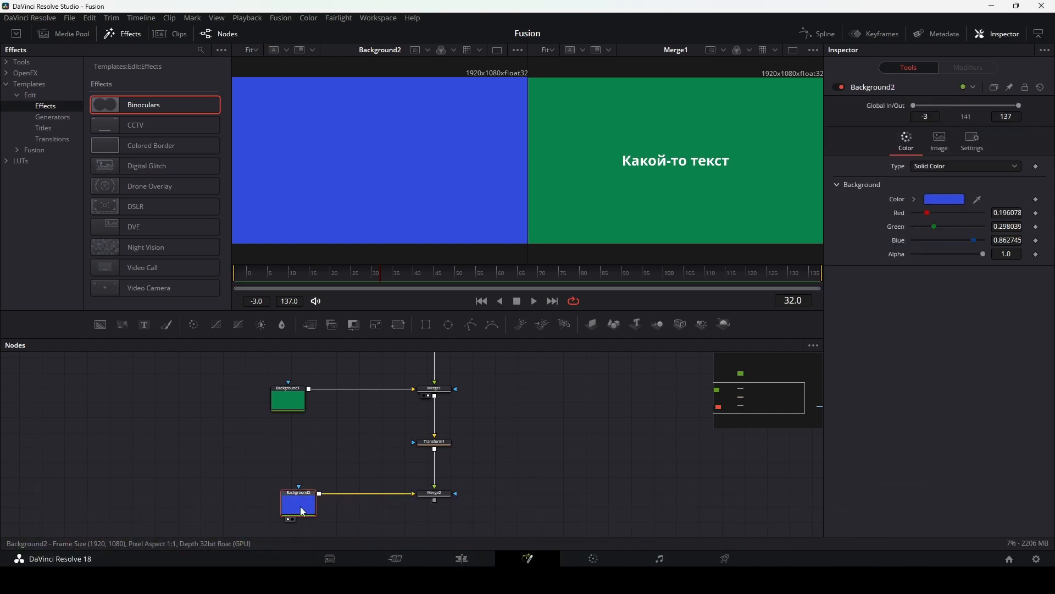
key(1)
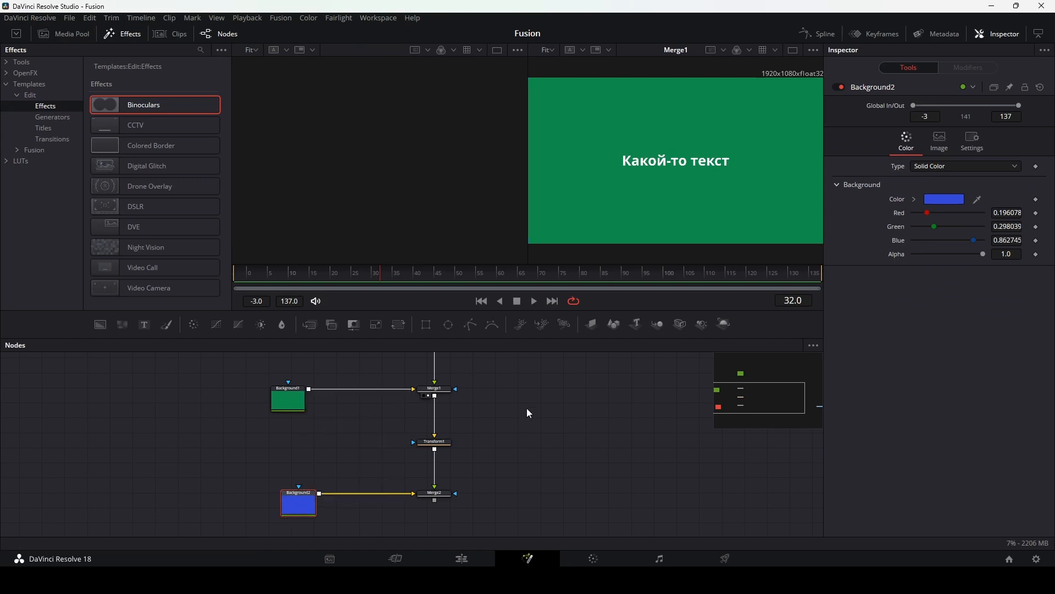
Step: Examine the Text and green Background nodes and how they connect to the upper Merge node's inputs
drag(508, 401, 504, 466)
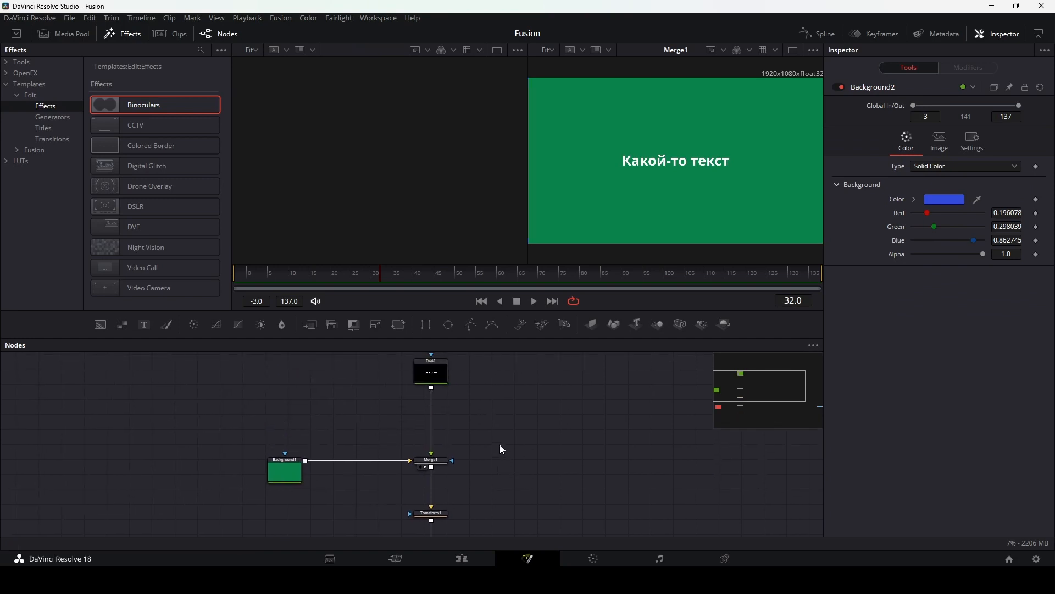
drag(487, 362, 255, 494)
click(286, 473)
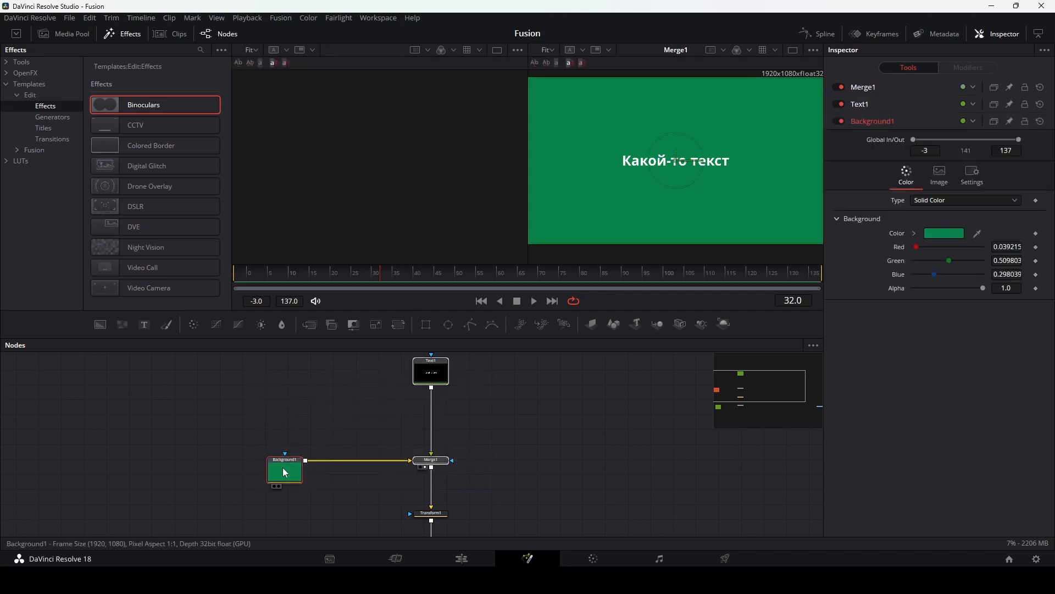
click(428, 372)
click(431, 472)
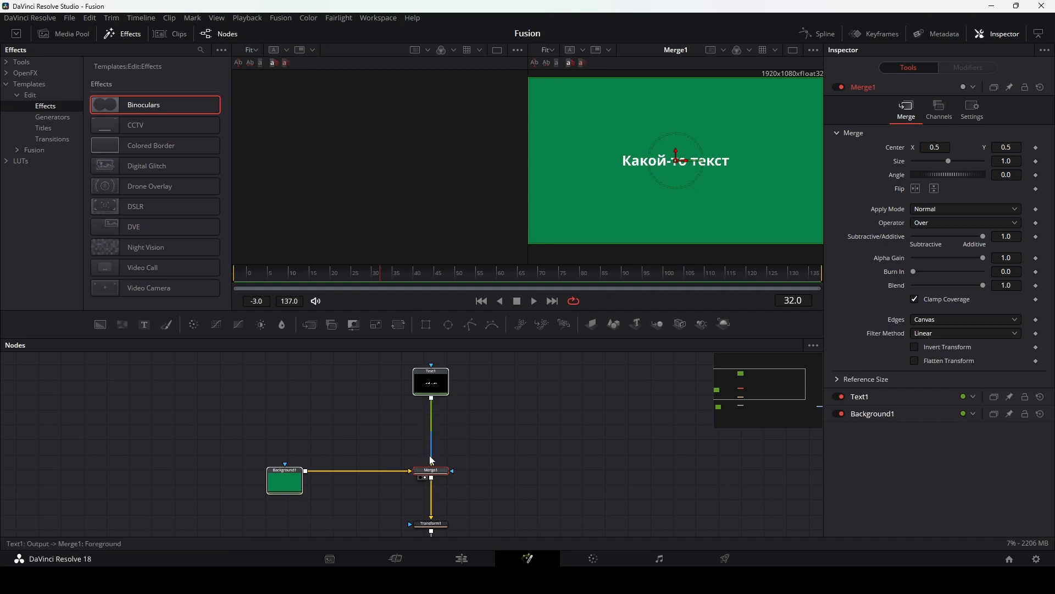
Step: Disconnect the Text node from Merge1 and add a new Background node followed by a Transform node beside it
click(432, 455)
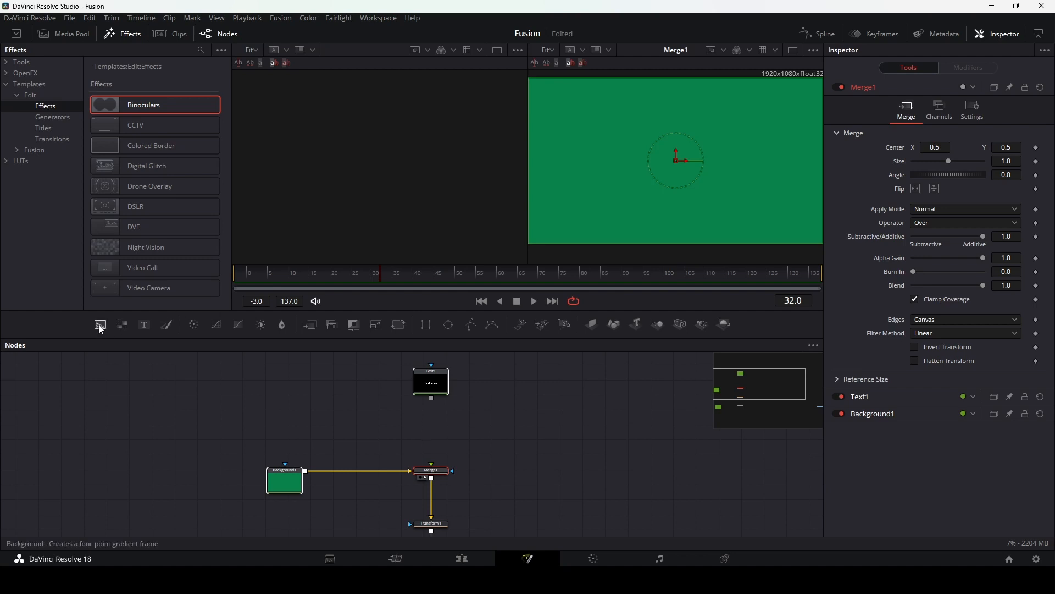
drag(100, 325, 366, 386)
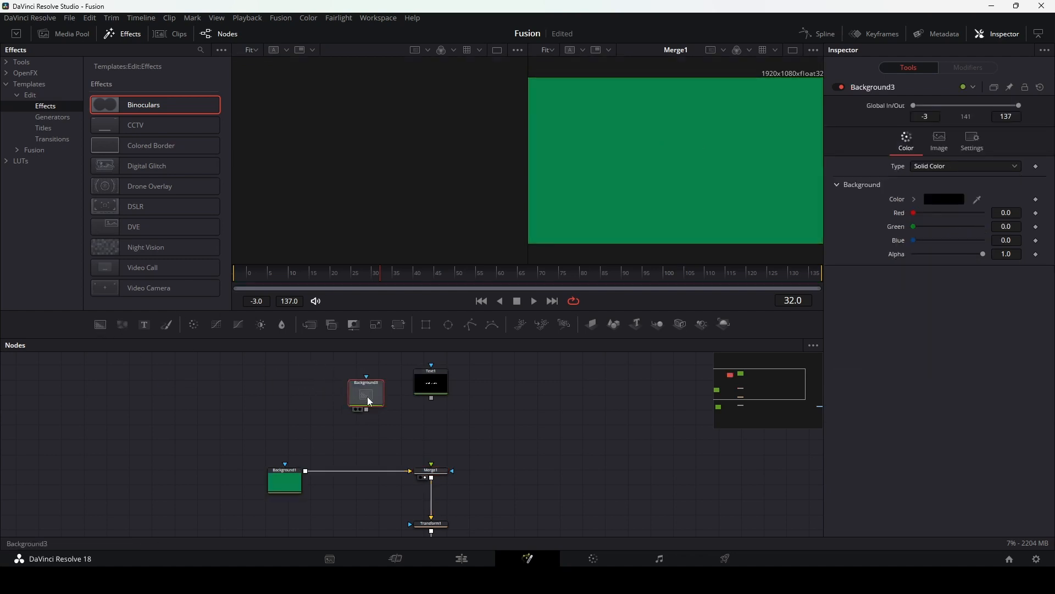
key(shift+space)
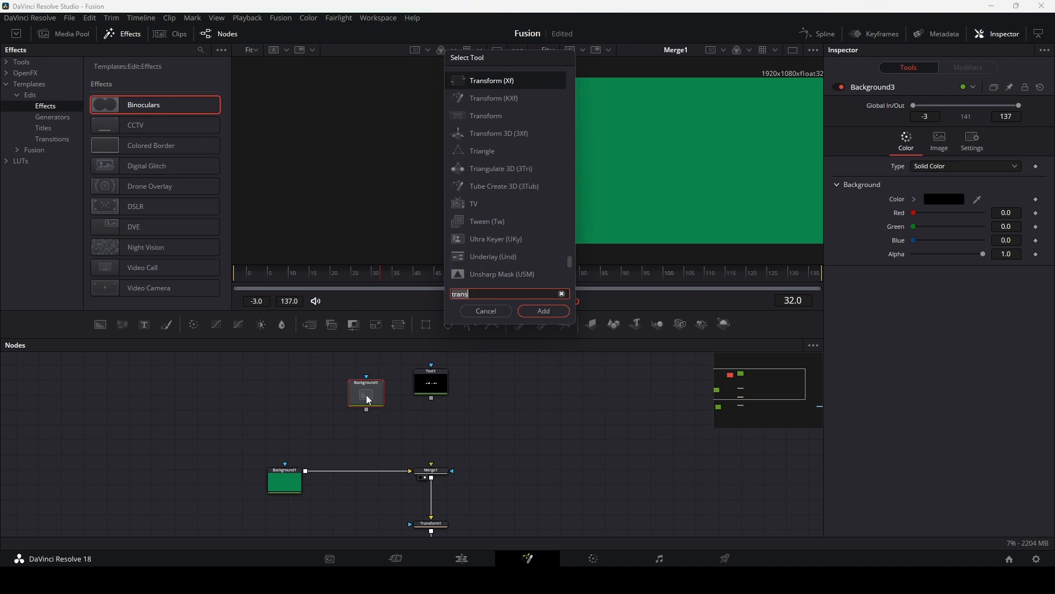
key(Return)
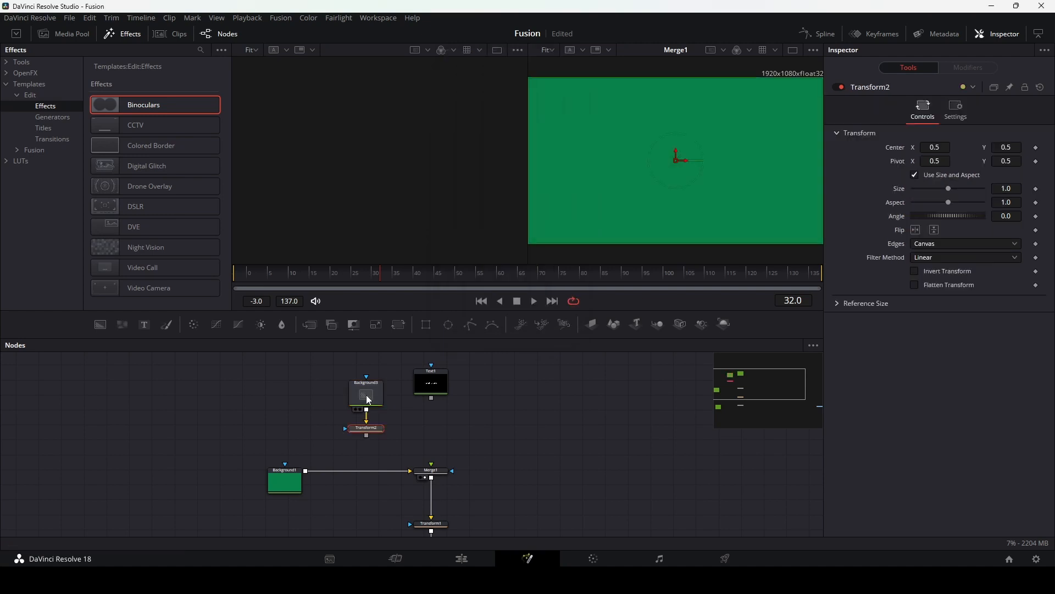
Step: Set the new Transform's size to 0.653 and connect its output to Merge1's foreground input
drag(948, 188, 936, 188)
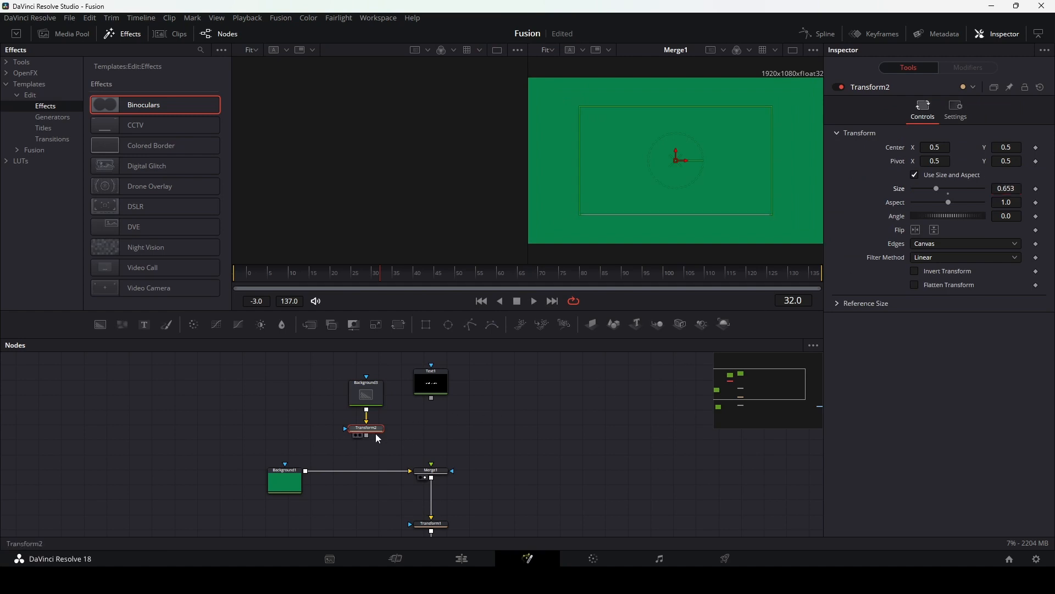
drag(367, 436, 434, 473)
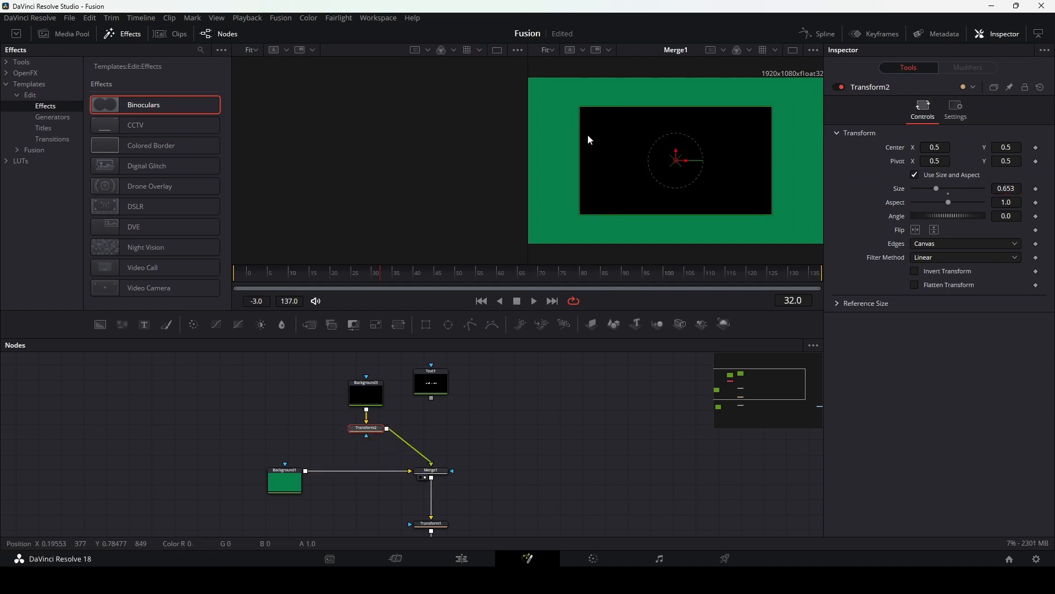
Step: Color the new Background node purple, about red 0.61, green 0.09 and blue 0.82
click(372, 400)
click(943, 197)
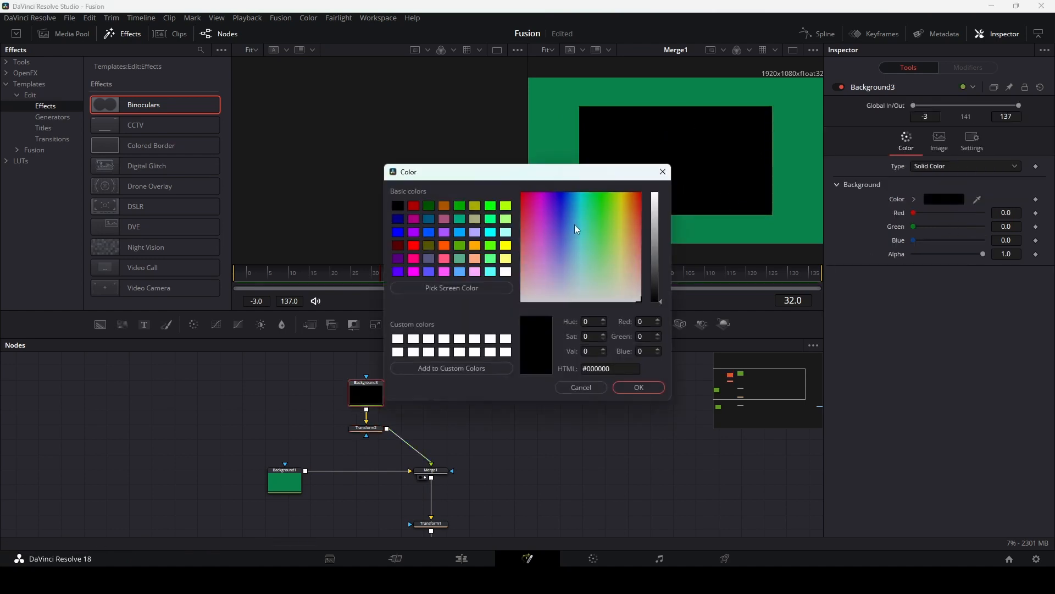
drag(575, 225, 547, 206)
click(655, 248)
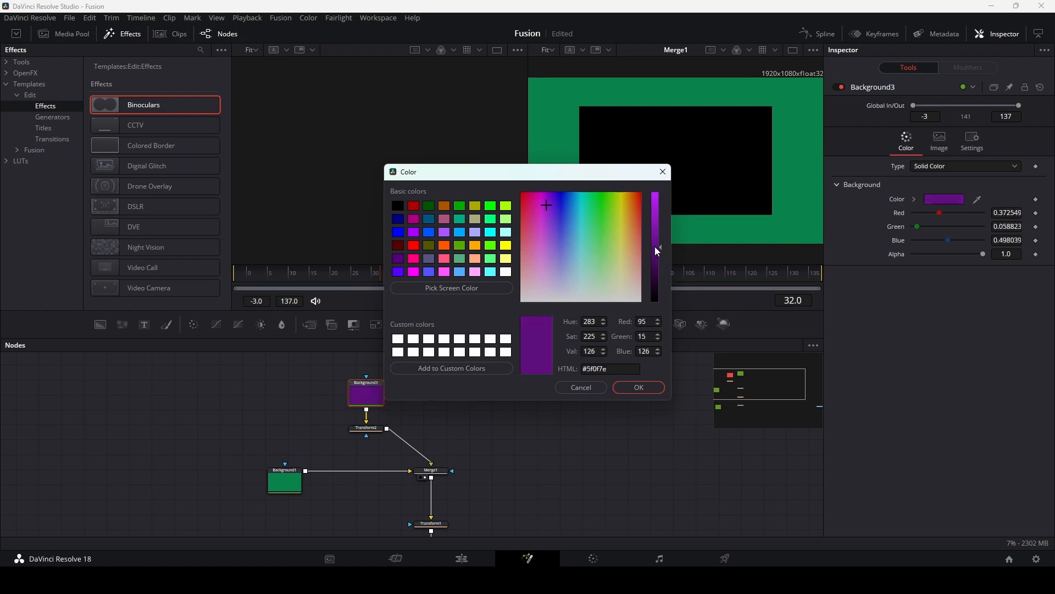
drag(657, 250, 654, 212)
click(639, 387)
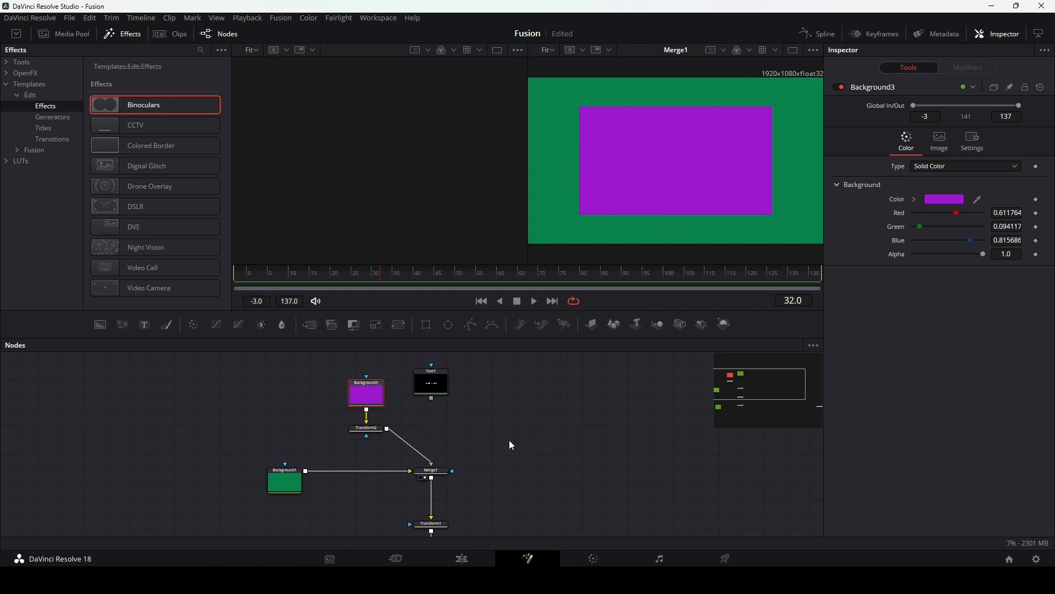
Step: Add an Ellipse mask node beside Merge1 and connect it to Merge1's effect mask input
click(443, 474)
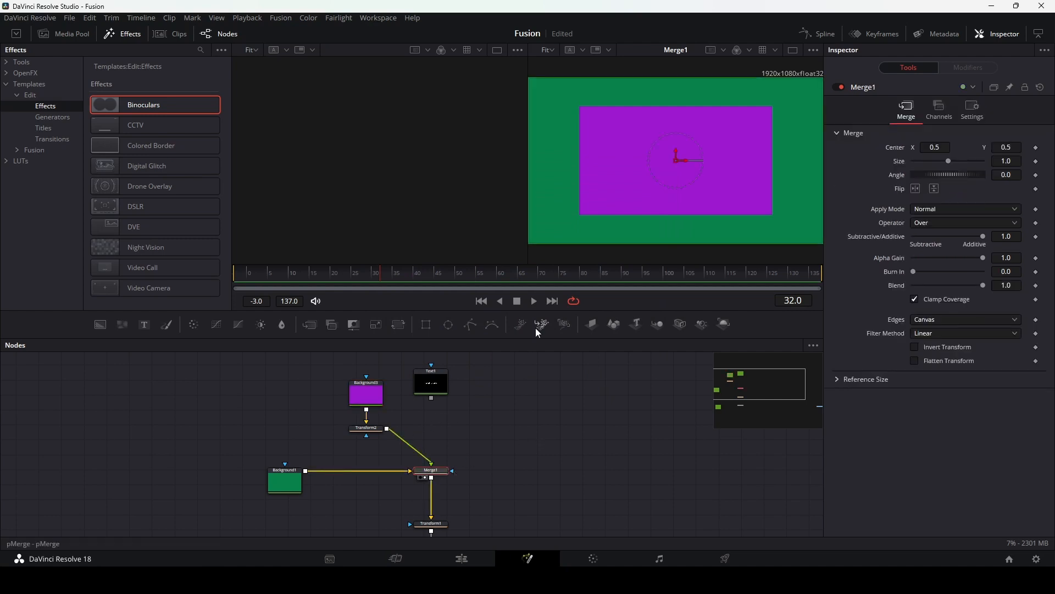
drag(448, 329, 451, 471)
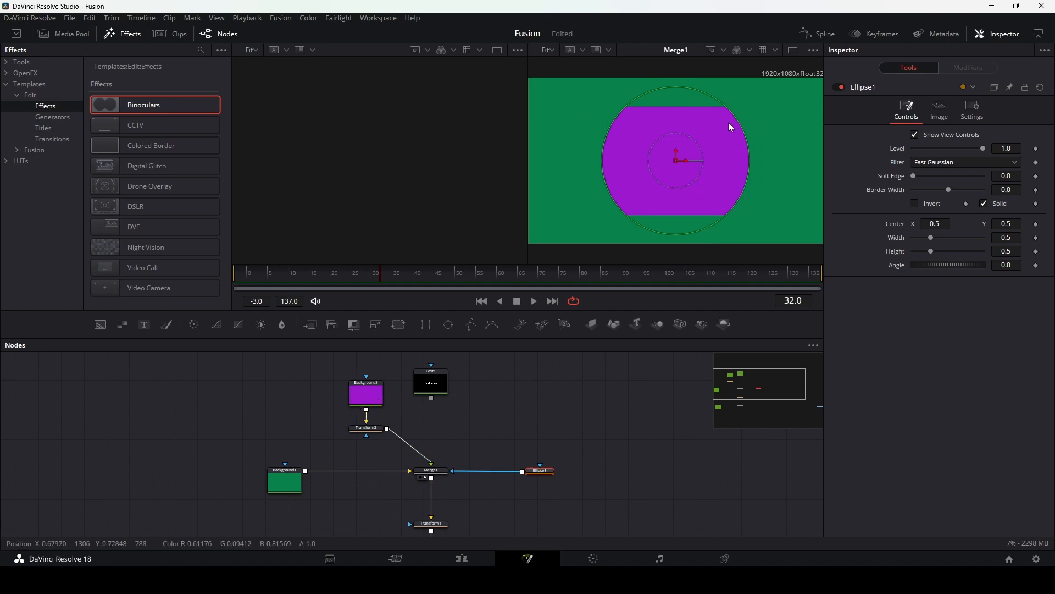
click(367, 431)
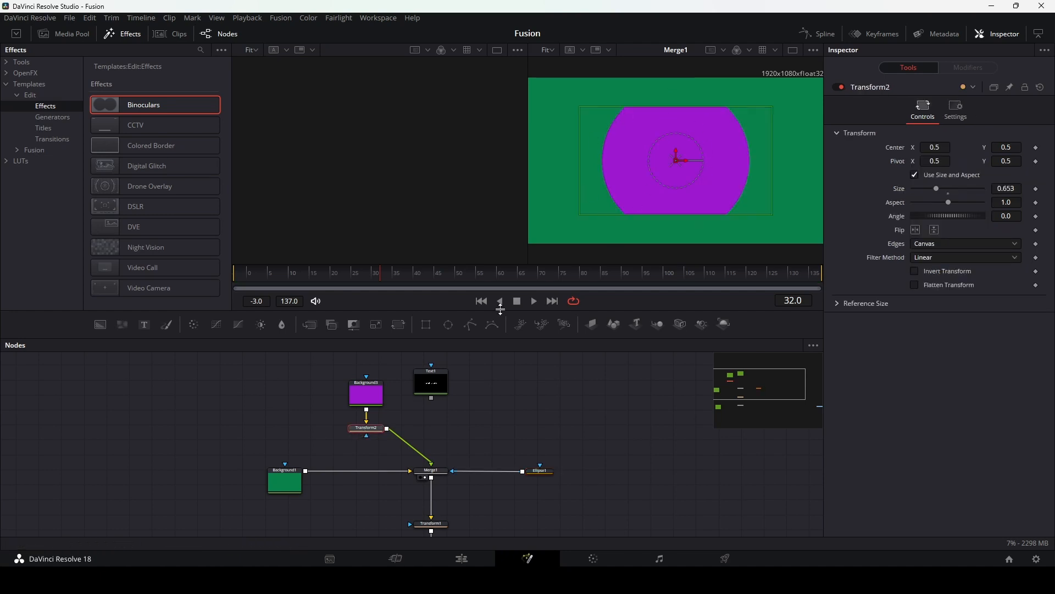
click(537, 471)
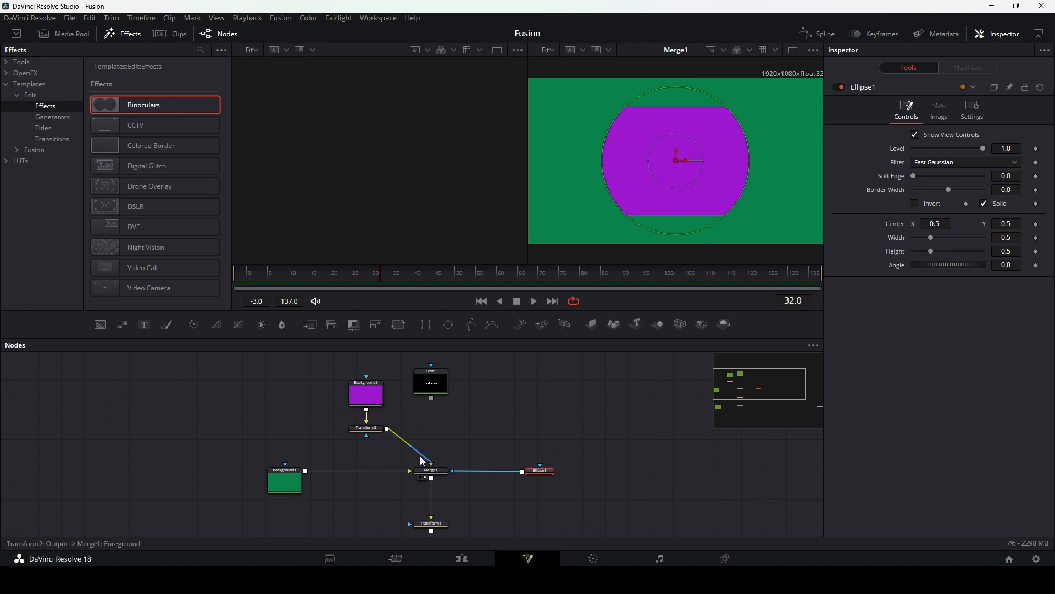
Step: Reconnect the Text node as Merge1's foreground in place of Transform2, and enlarge the ellipse mask to about 0.508 in width and height
mouse_move(425, 458)
mouse_down()
mouse_move(411, 429)
mouse_move(432, 437)
mouse_move(432, 475)
mouse_up()
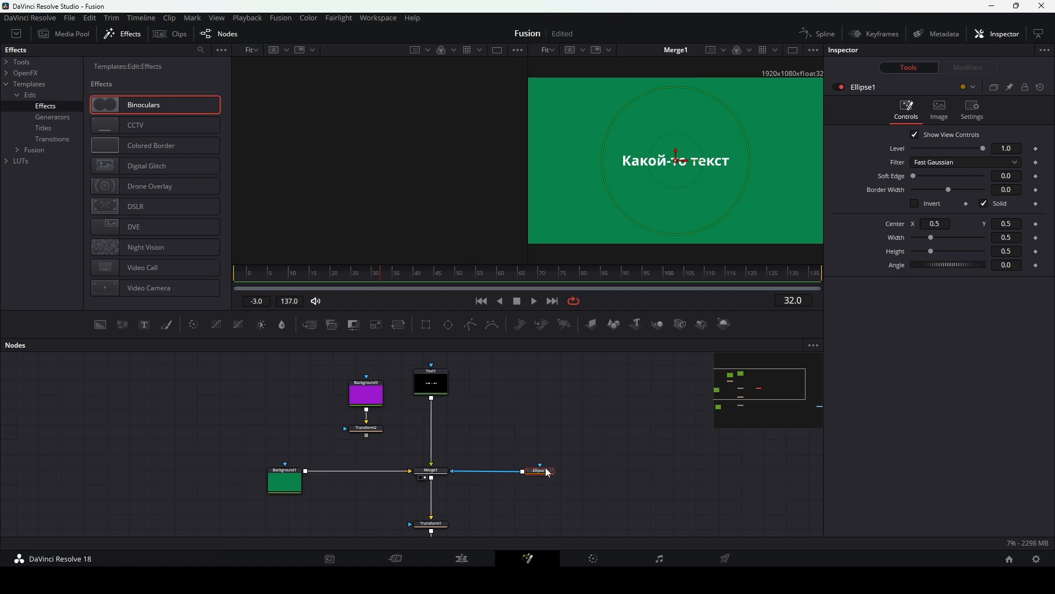
mouse_move(738, 121)
mouse_down()
mouse_move(694, 146)
mouse_move(742, 126)
mouse_up()
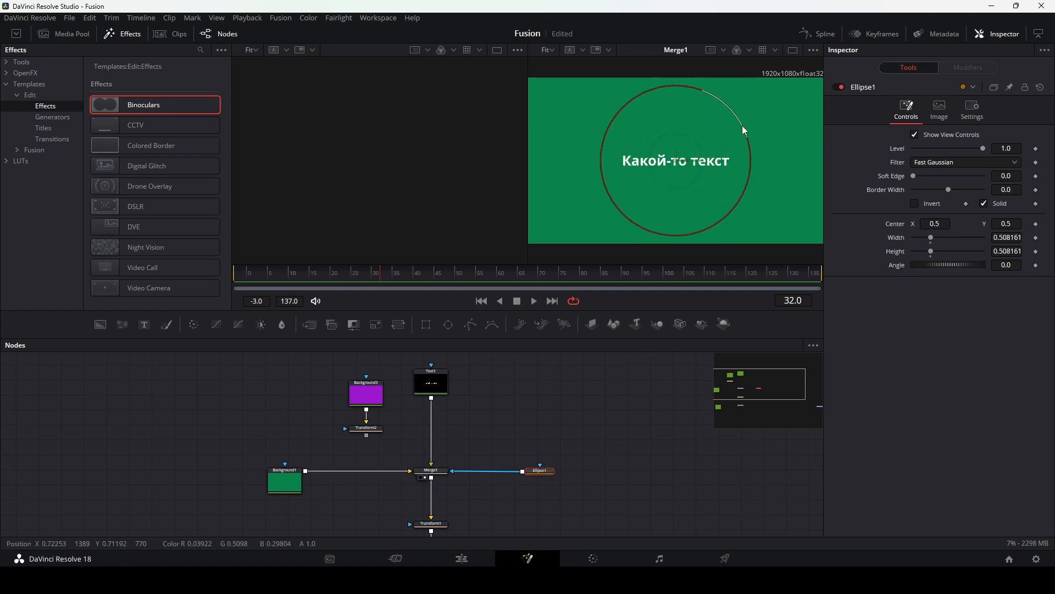
Step: Disconnect the Ellipse mask from Merge1 and rearrange the nodes so the Ellipse sits above the Text node
click(439, 476)
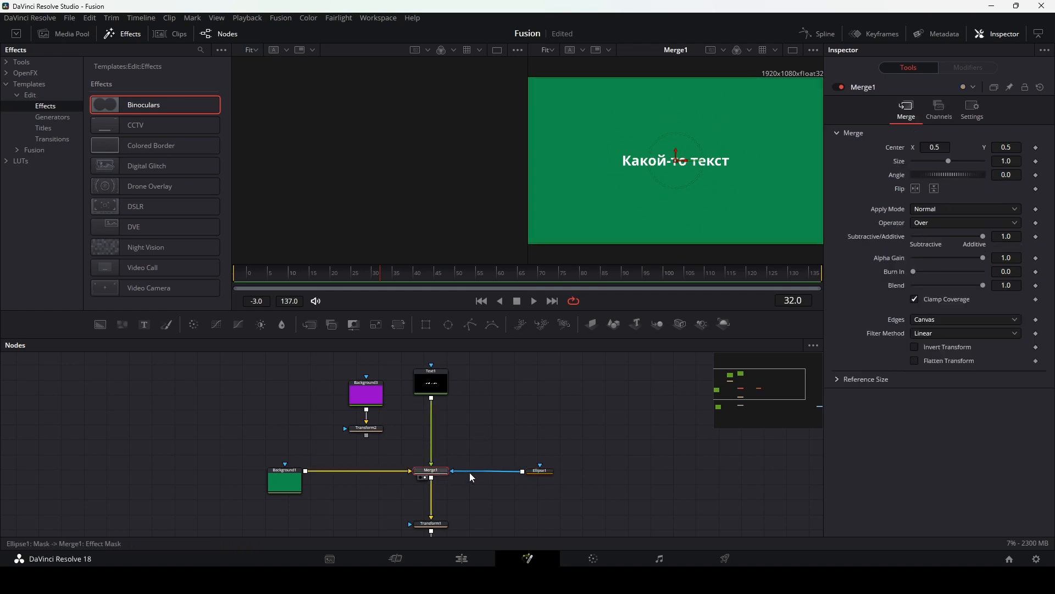
drag(463, 470, 446, 423)
drag(432, 385, 432, 427)
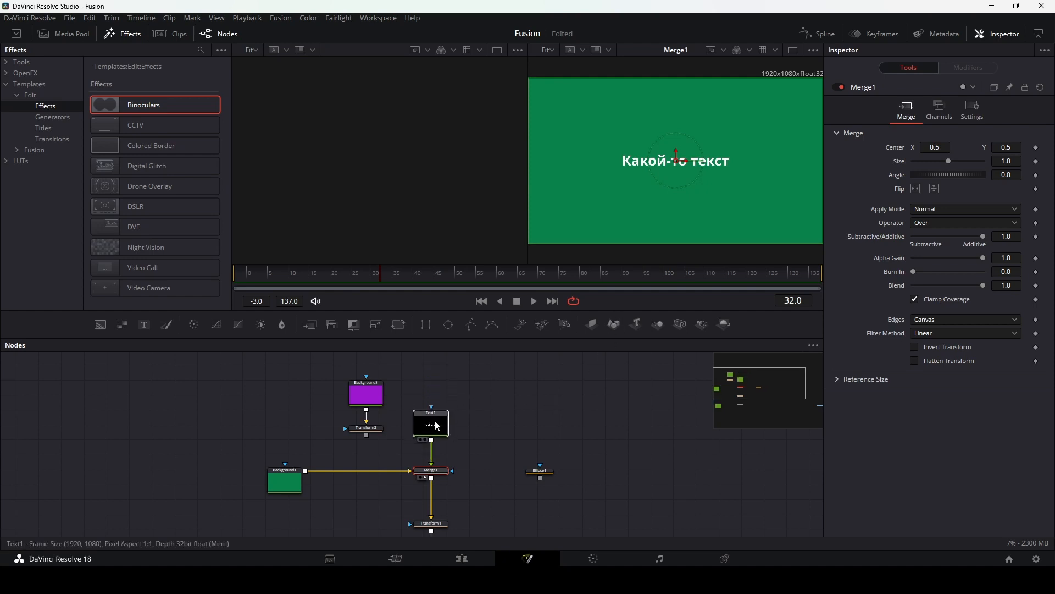
drag(549, 475, 462, 379)
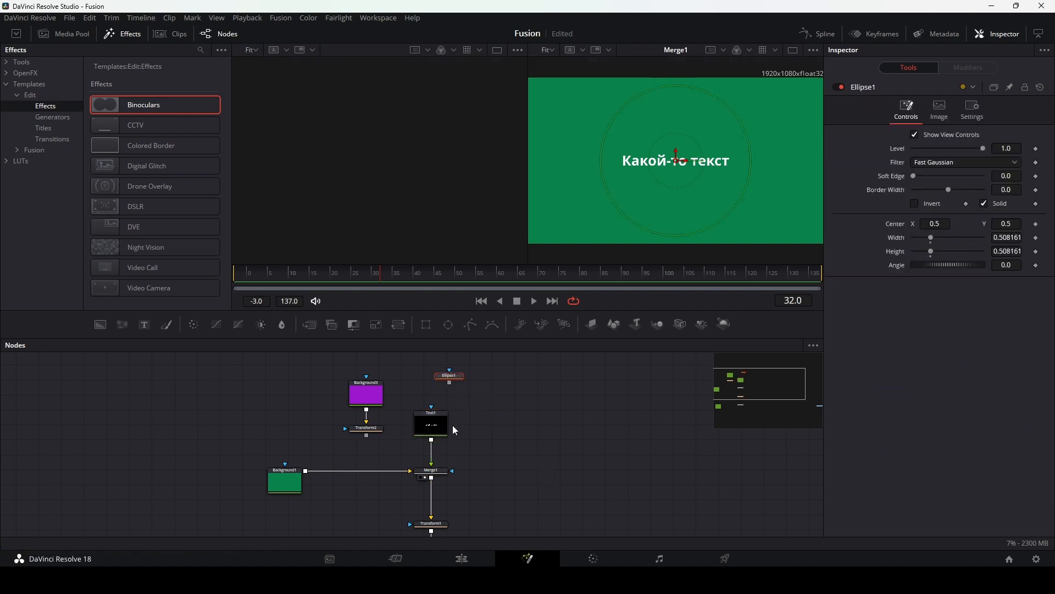
Step: Show the Text node in the first viewer and connect the Ellipse, aligned directly above it, to its effect mask input
click(430, 427)
key(1)
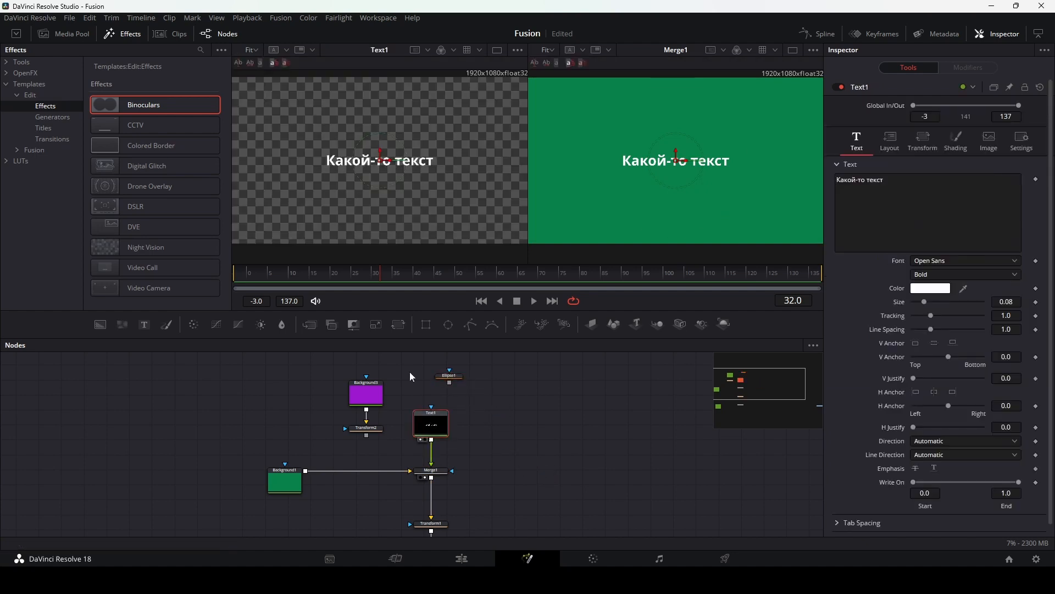
drag(449, 382, 432, 411)
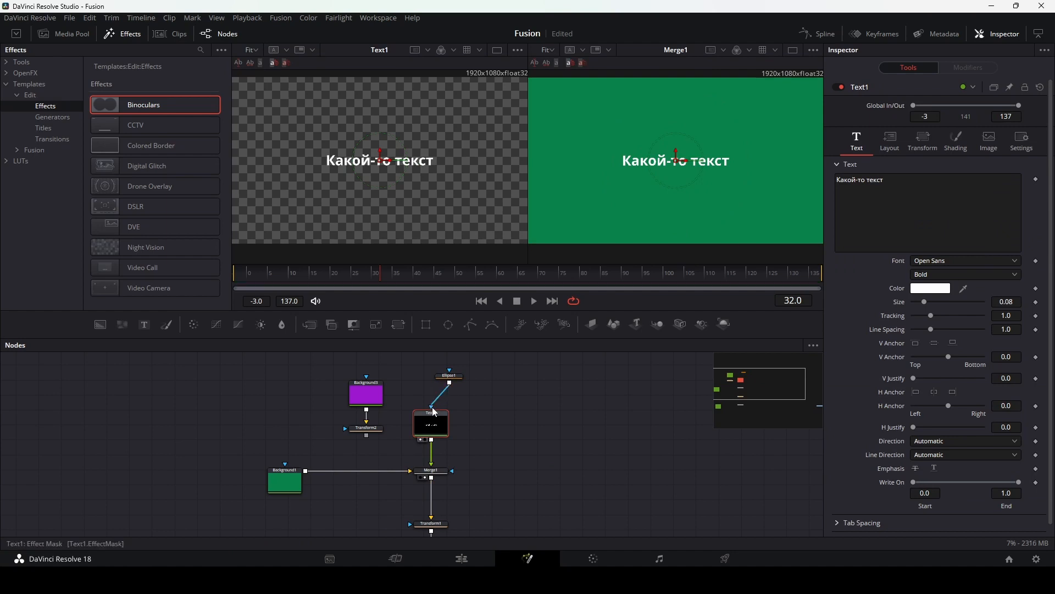
drag(449, 376, 432, 377)
click(431, 375)
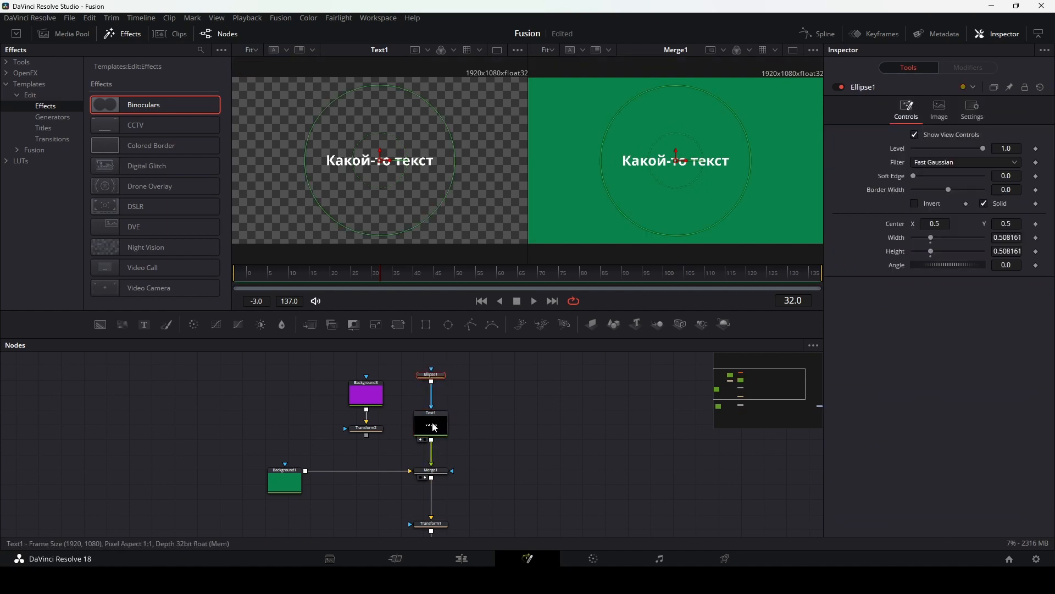
Step: Resize the ellipse mask to about 0.468 in width and height, and disconnect the Ellipse from the Text node
click(432, 423)
click(432, 376)
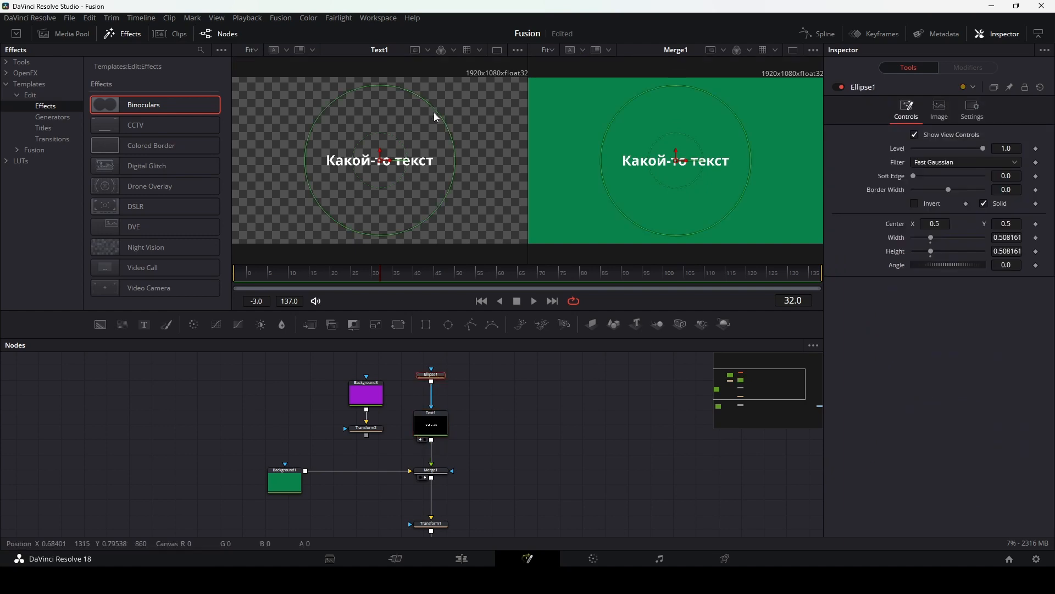
drag(434, 111, 425, 116)
drag(405, 130, 438, 124)
click(440, 472)
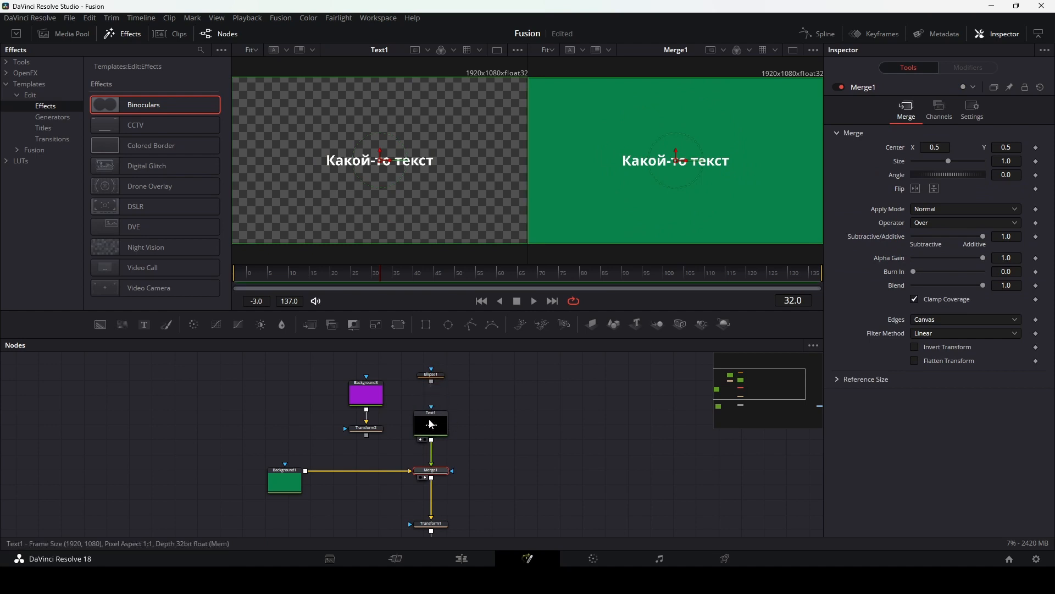
Step: Shift the Text node slightly up and move the Ellipse node into the empty area to the right of Merge1
drag(431, 422, 431, 416)
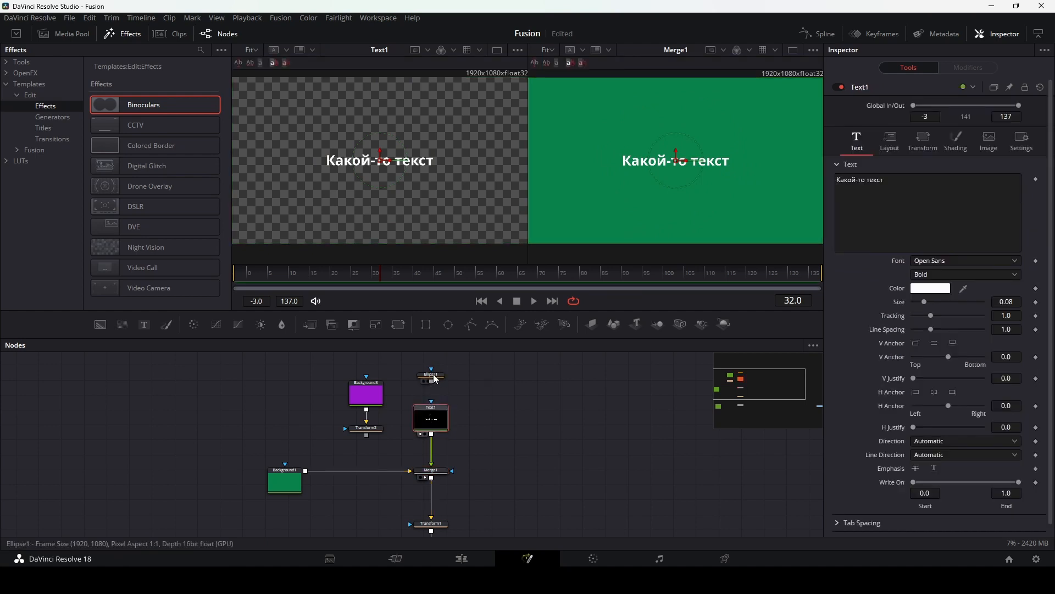
drag(434, 377, 547, 470)
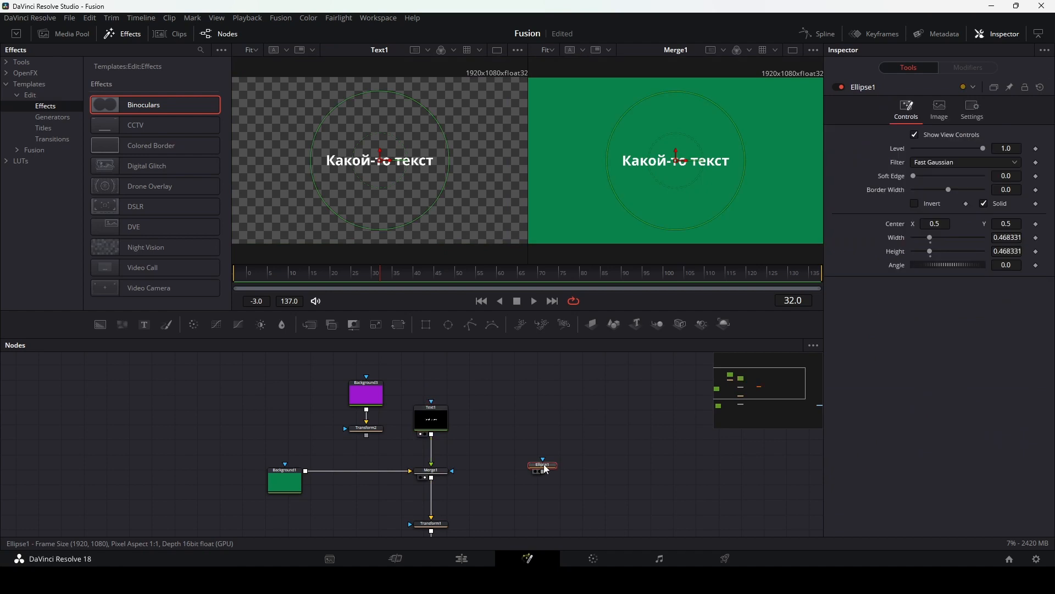
click(431, 470)
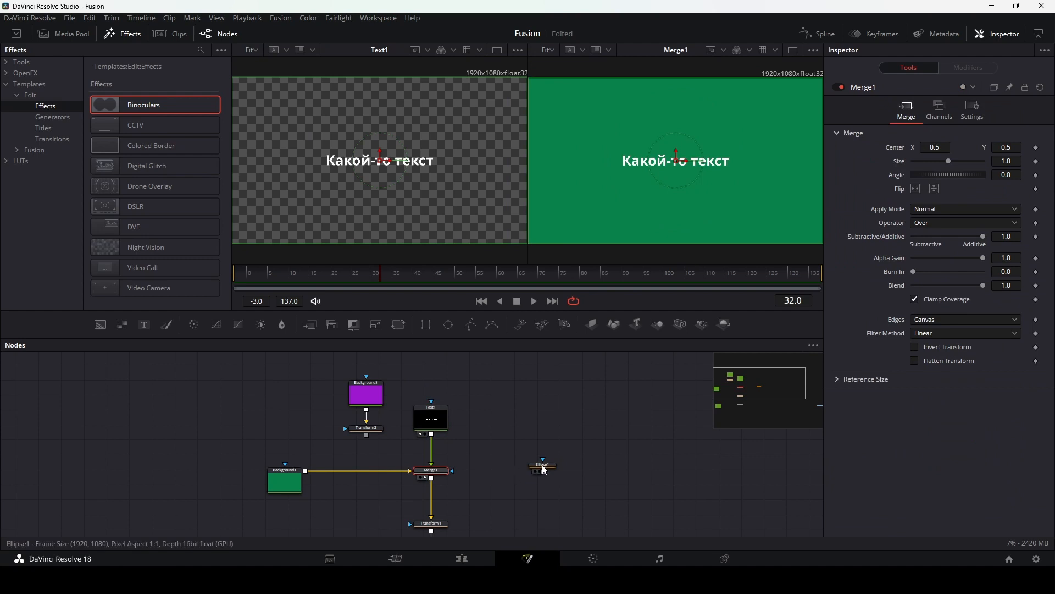
drag(544, 469, 547, 447)
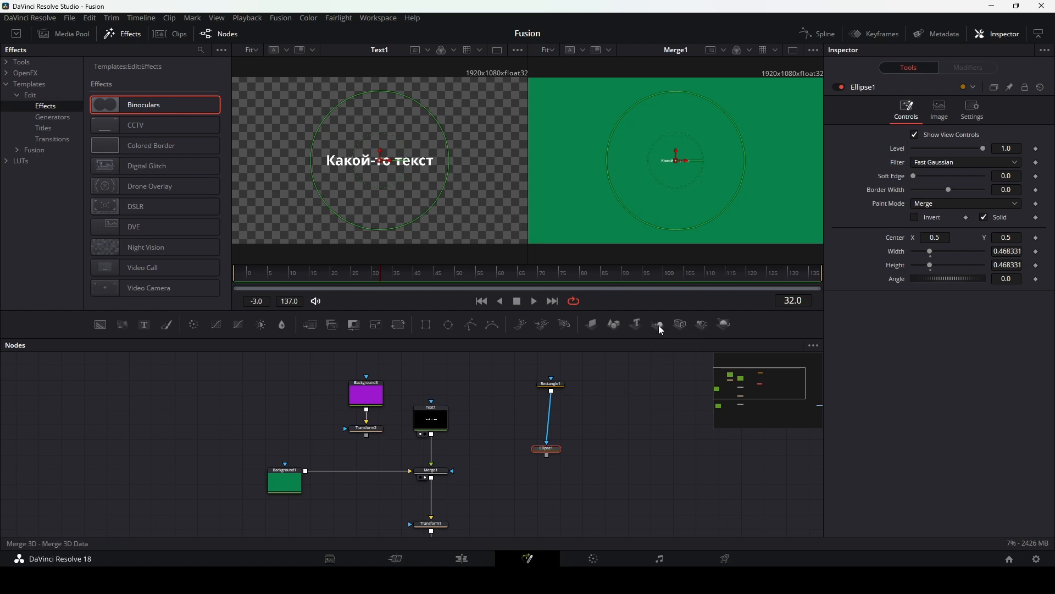
Step: Add an unconnected Merge 3D node in the empty area to the right of the Ellipse node
drag(659, 325, 667, 421)
drag(686, 477, 686, 477)
drag(589, 478, 427, 462)
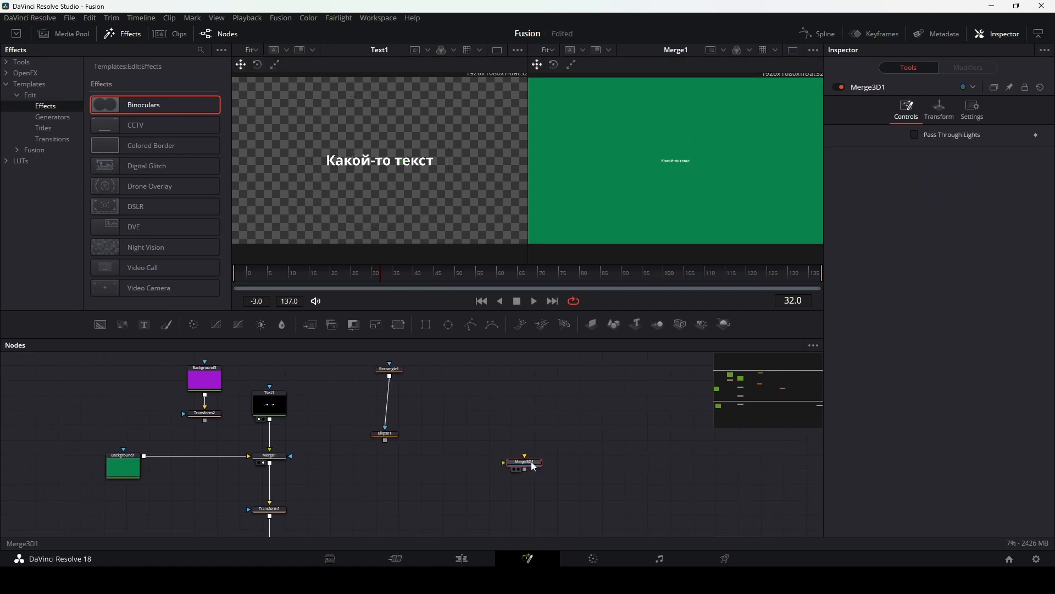
drag(531, 463, 582, 460)
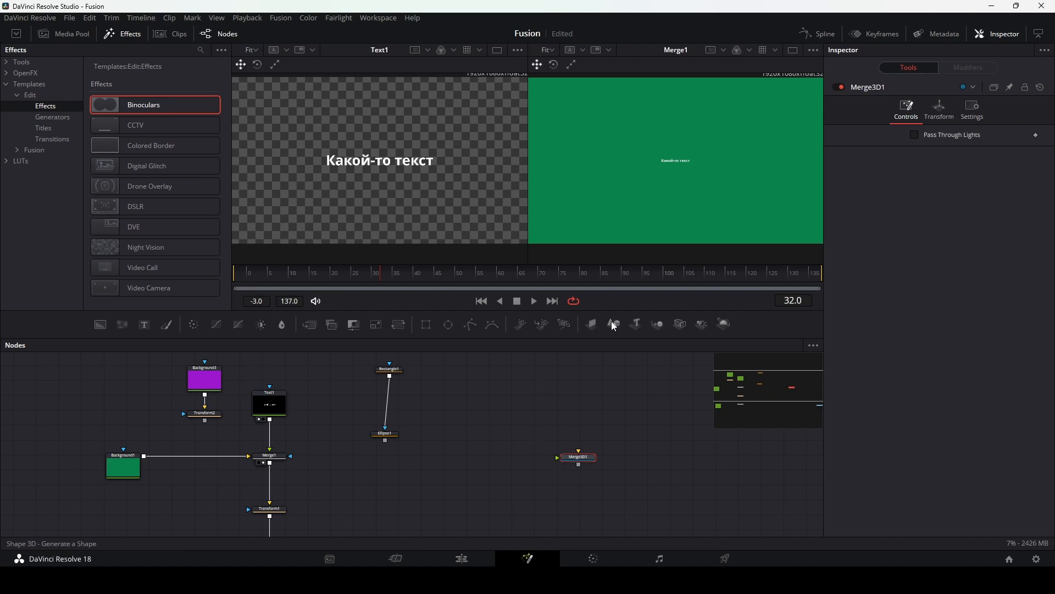
Step: Add three Shape 3D nodes around the Merge 3D node and connect each one to its own scene input
drag(613, 322, 565, 465)
drag(613, 324, 579, 452)
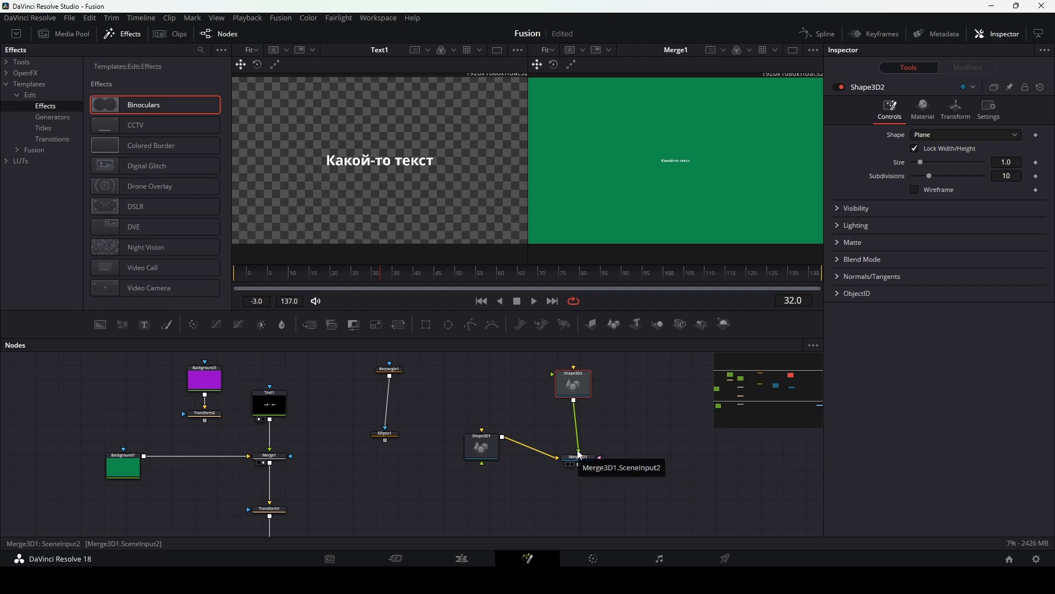
drag(613, 325, 602, 460)
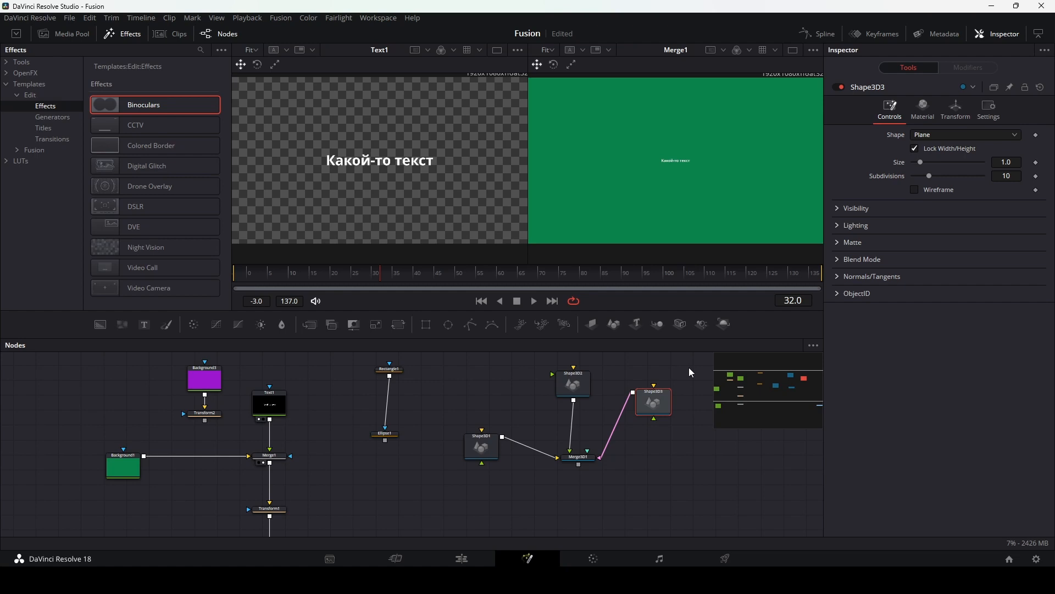
Step: Delete the Merge 3D node together with its three Shape 3D nodes
drag(689, 367, 477, 481)
key(Delete)
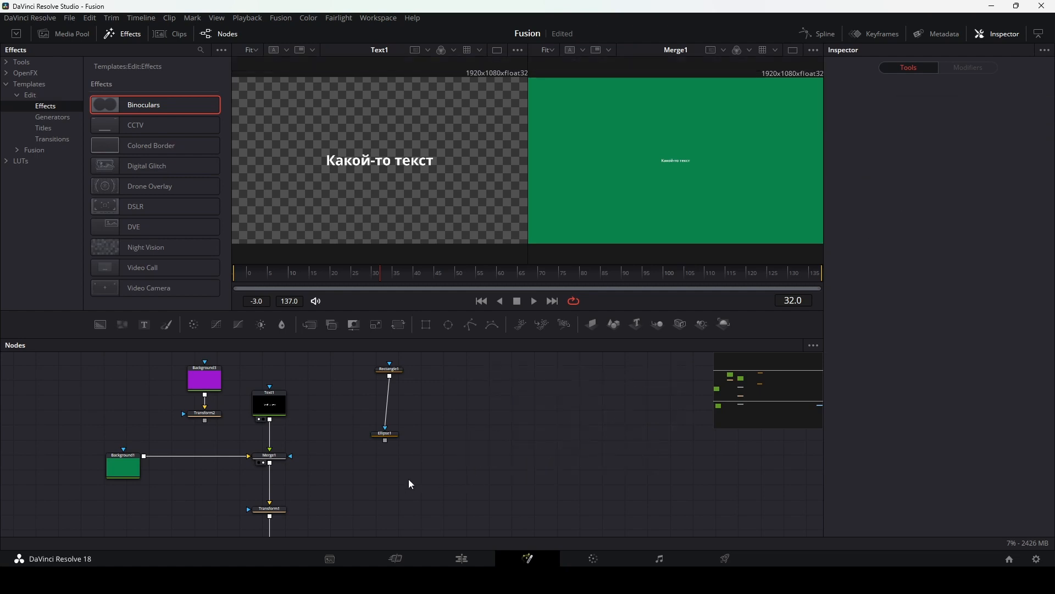
Step: Move the green Background1 node farther left of Merge1, keeping it connected to the background input
drag(408, 480, 543, 484)
drag(273, 468, 196, 471)
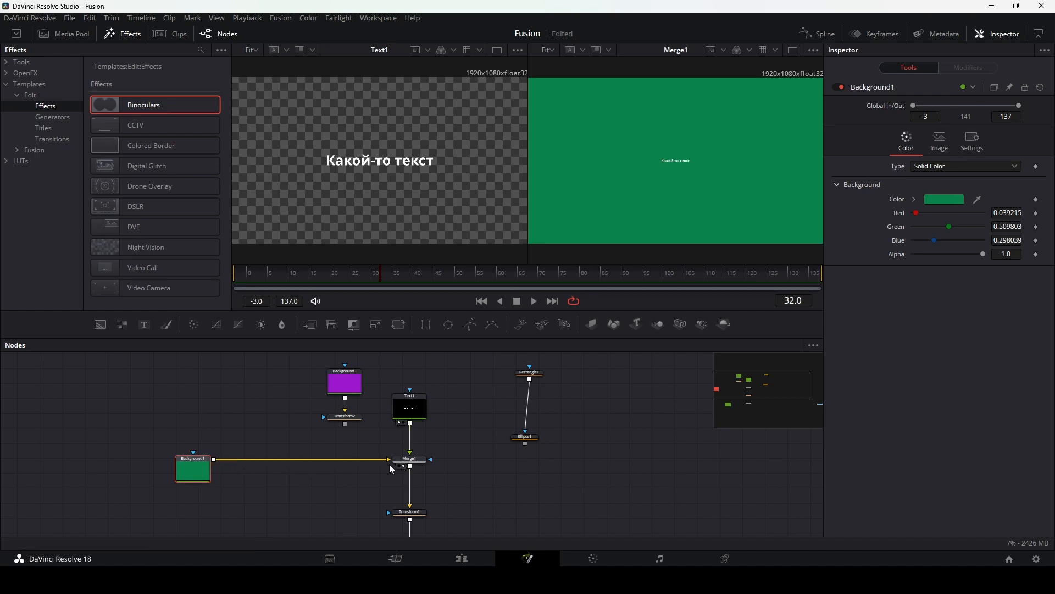
mouse_move(388, 460)
mouse_down()
mouse_move(337, 468)
mouse_move(255, 458)
mouse_move(404, 462)
mouse_up()
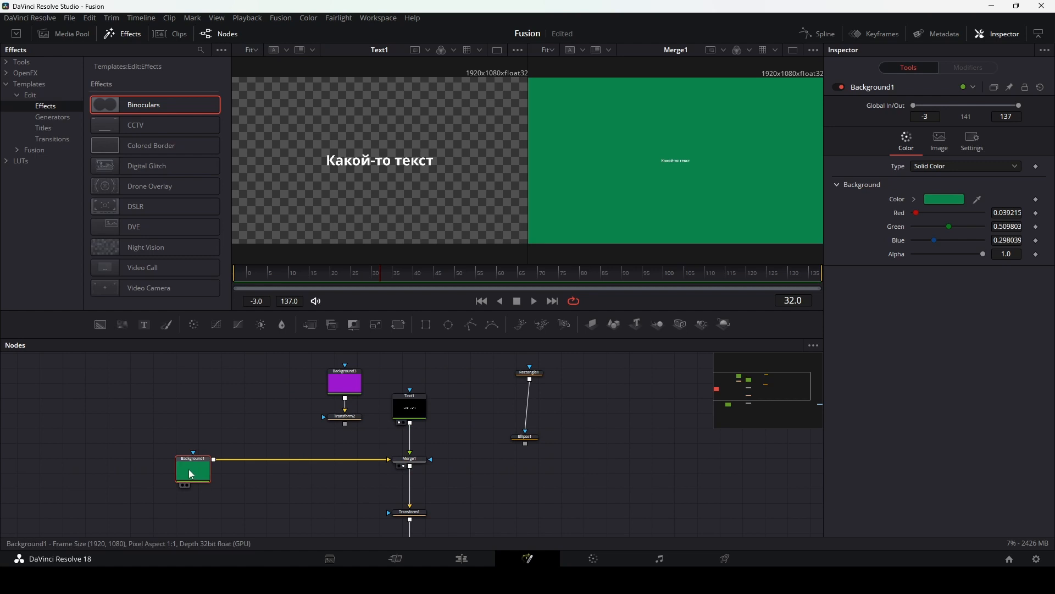
Step: Search the tools for "blur", insert a Blur node between Background1 and Merge1, and place it close to Background1
key(shift+space)
text(tran)
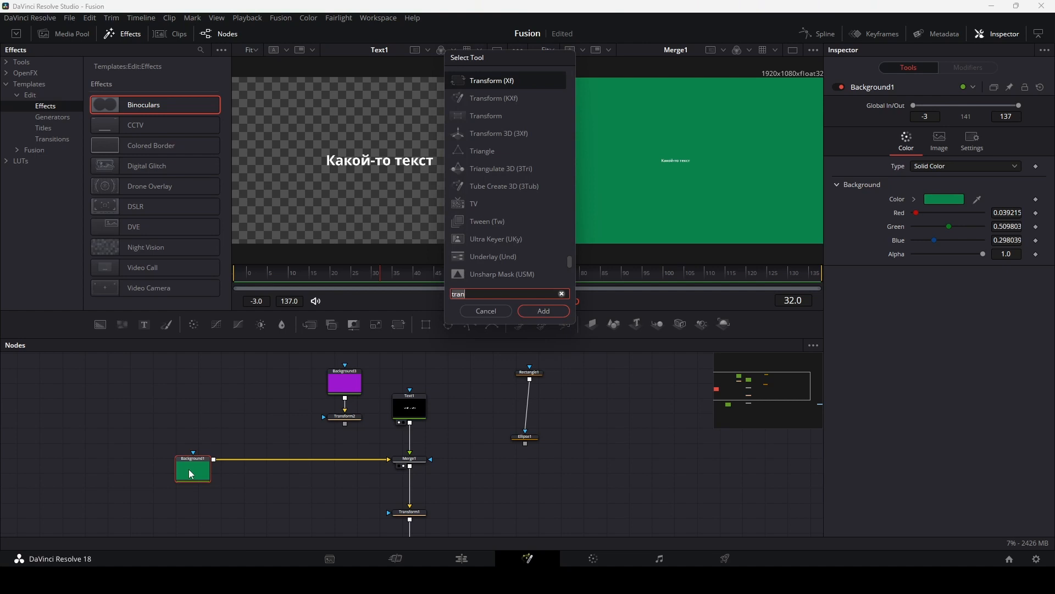
key(BackSpace)
key(BackSpace)
key(BackSpace)
key(BackSpace)
text(blur)
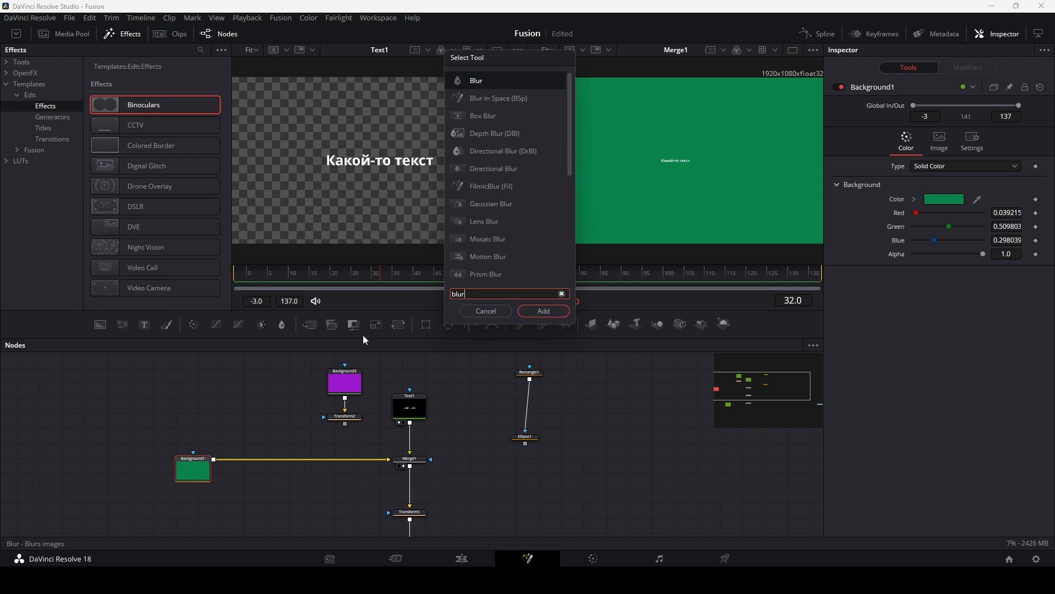
click(485, 84)
click(543, 311)
drag(247, 465, 301, 462)
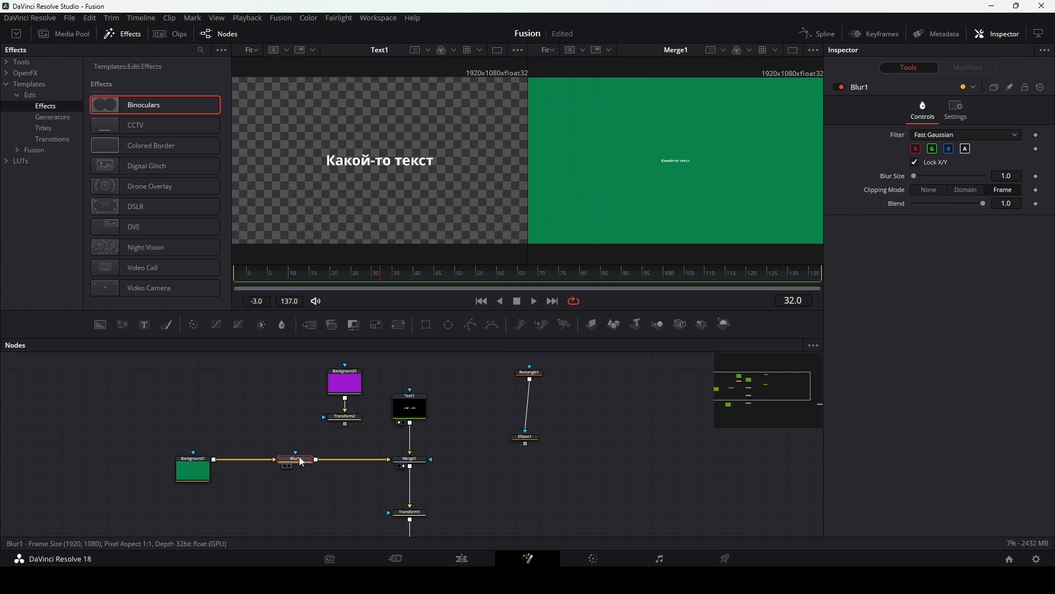
drag(302, 462, 264, 461)
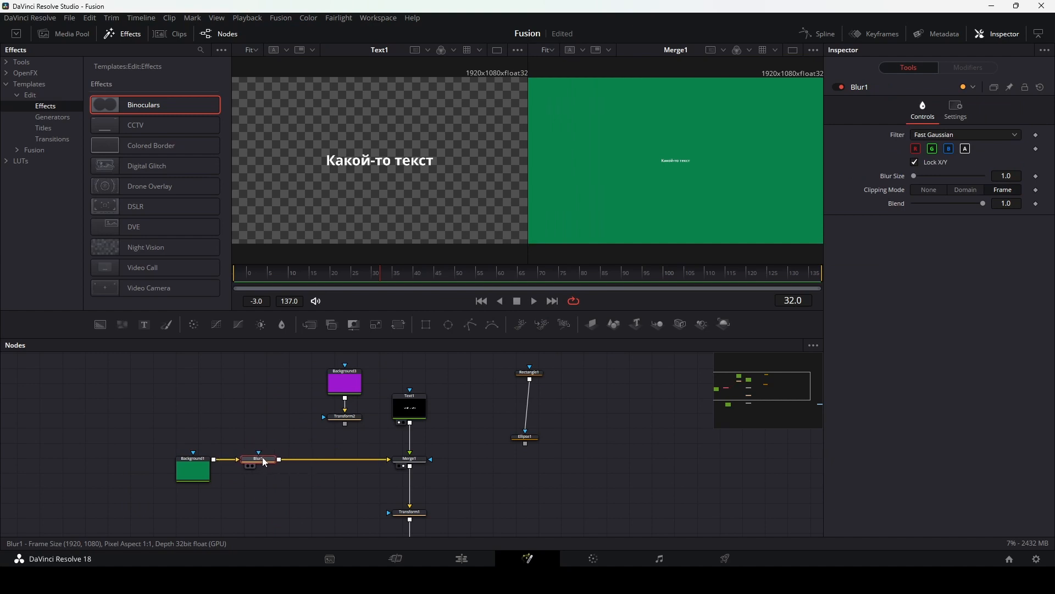
Step: Search the tools for "shap" and add a Shape 3D node after the Blur node
click(197, 469)
click(259, 461)
key(shift+space)
text(Blur)
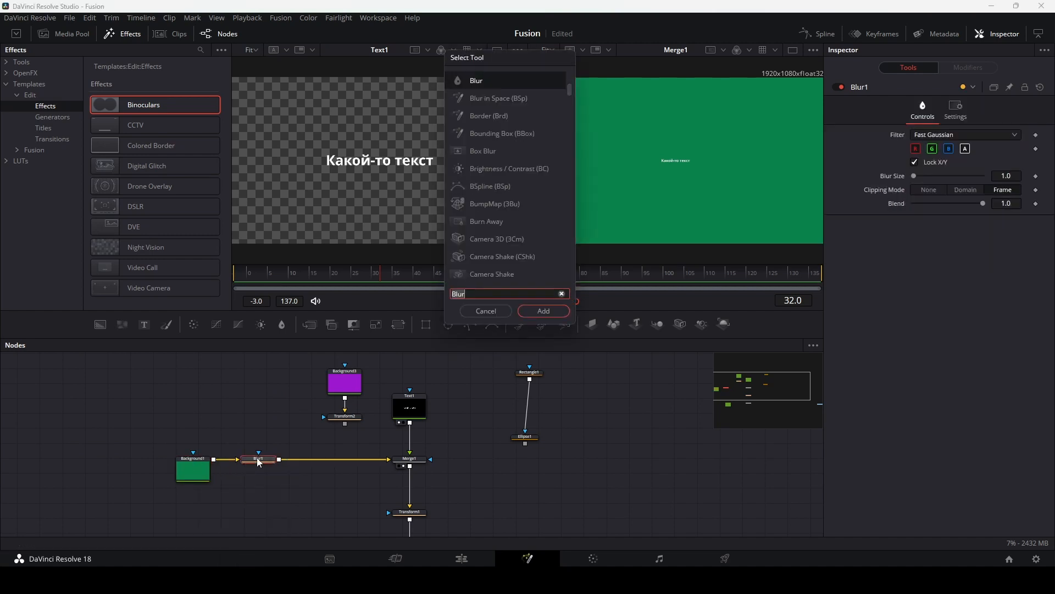
text(sha)
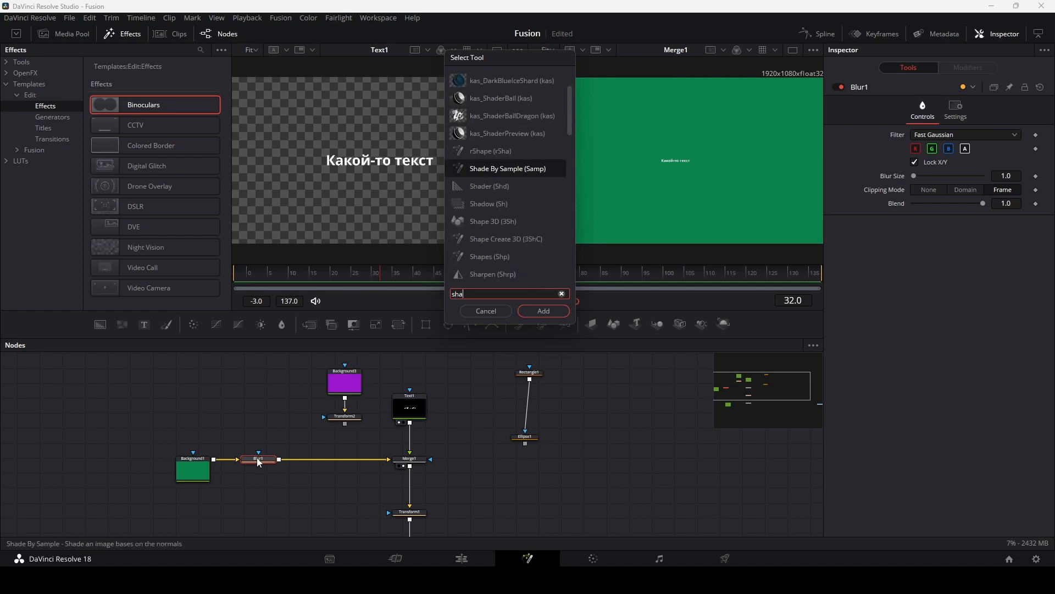
text(p)
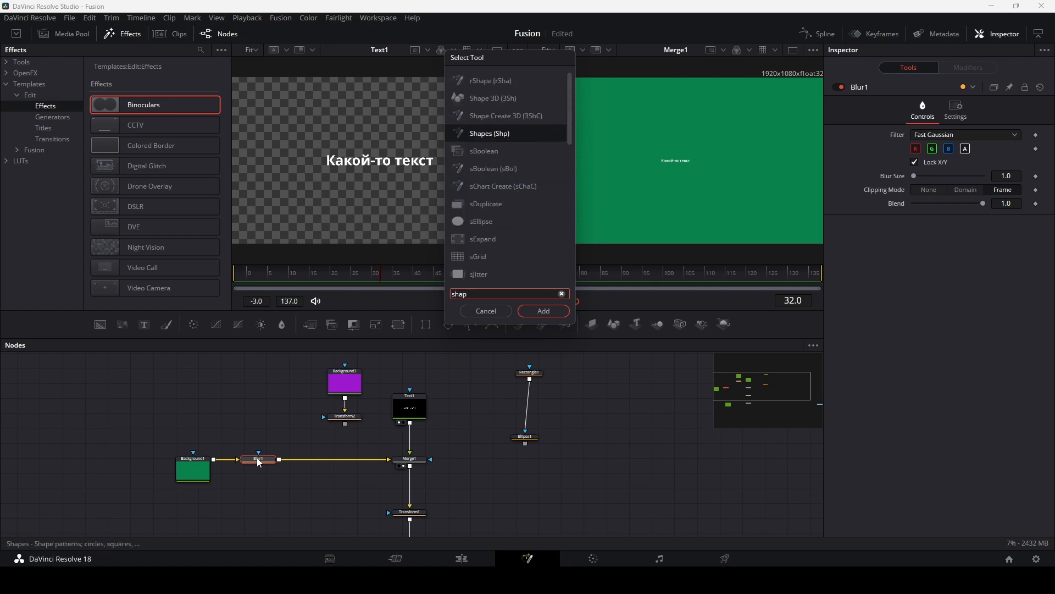
click(494, 99)
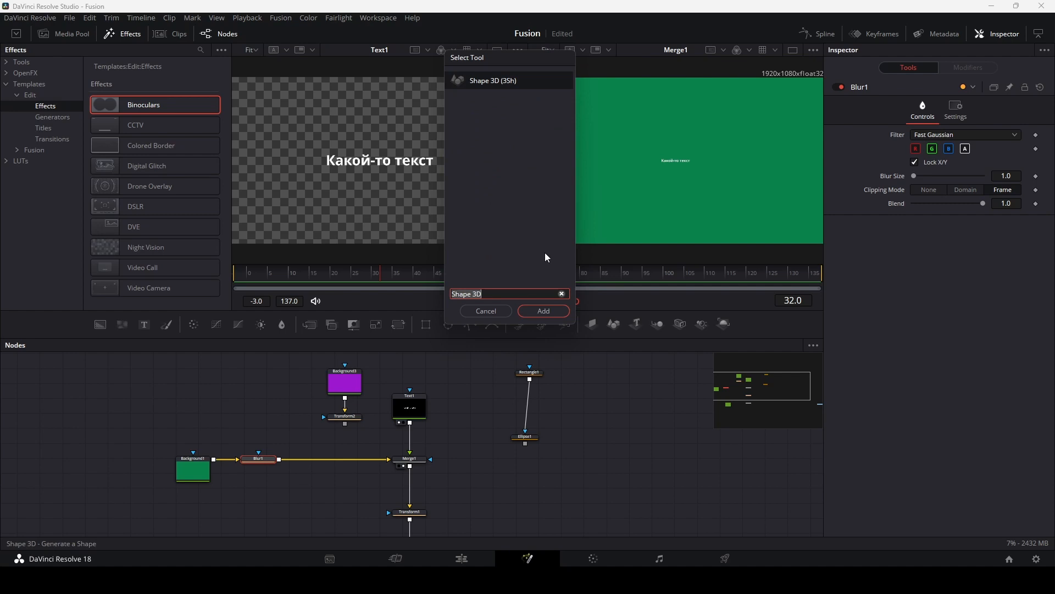
click(540, 318)
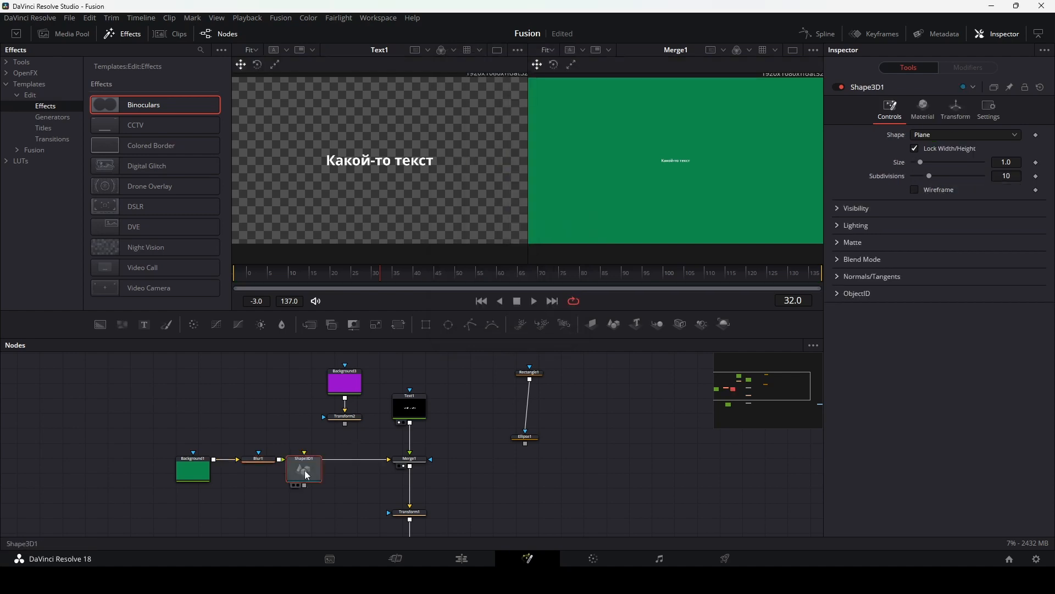
Step: Try to connect the Shape 3D node to Merge1, and move it above the Blur node
drag(305, 470, 406, 463)
drag(327, 518, 287, 391)
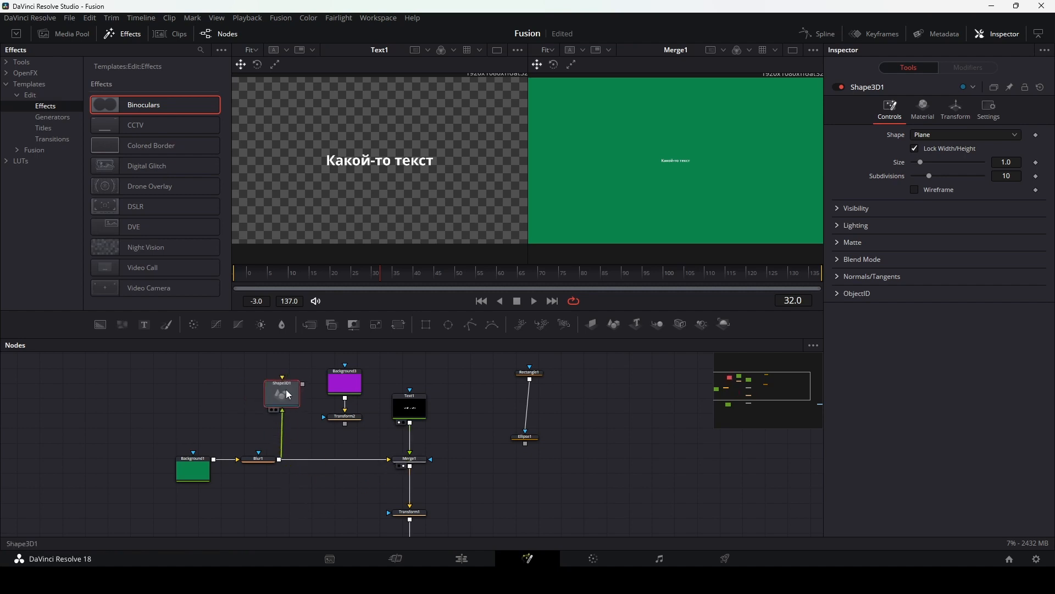
click(412, 465)
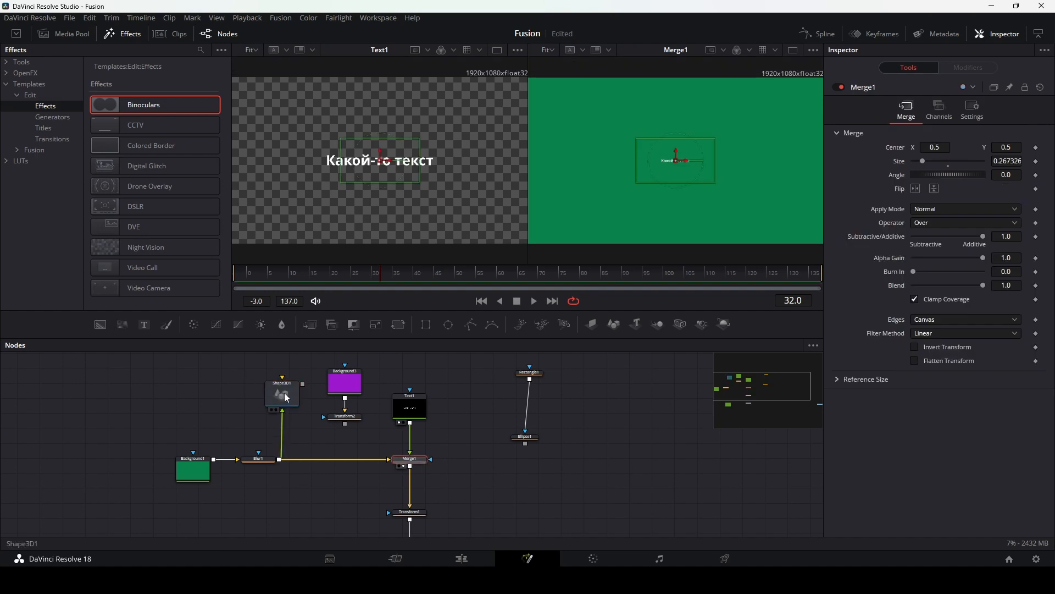
drag(286, 397, 244, 395)
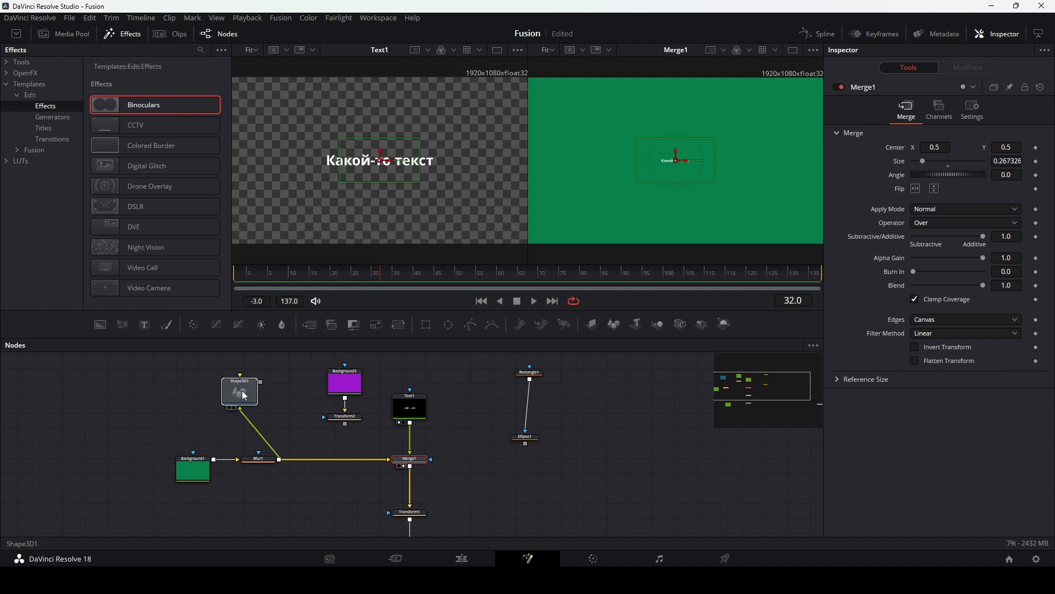
Step: Delete the Shape 3D node attached to the Blur node's output
click(245, 396)
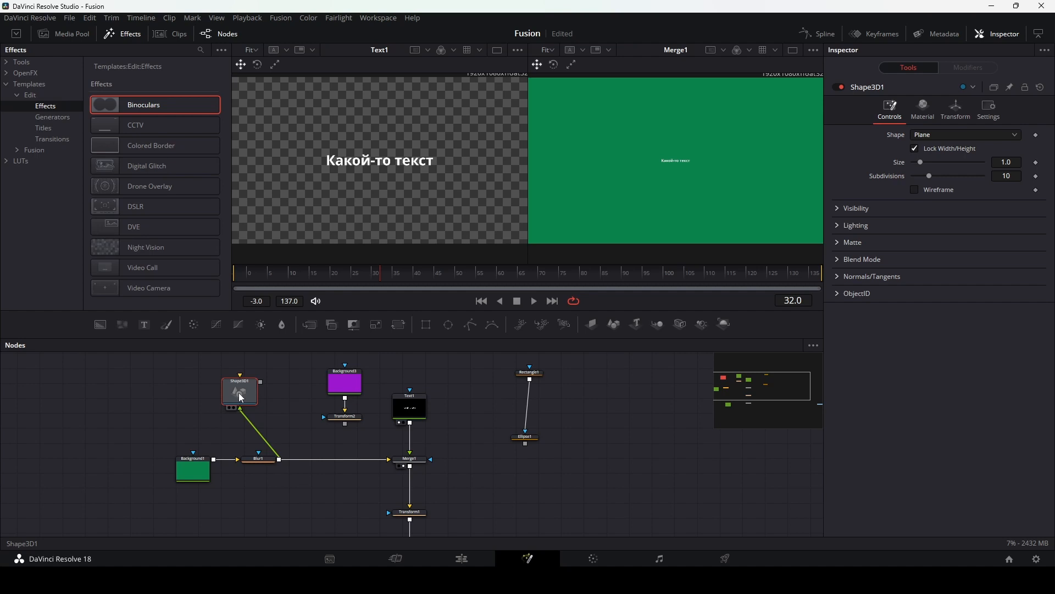
key(Delete)
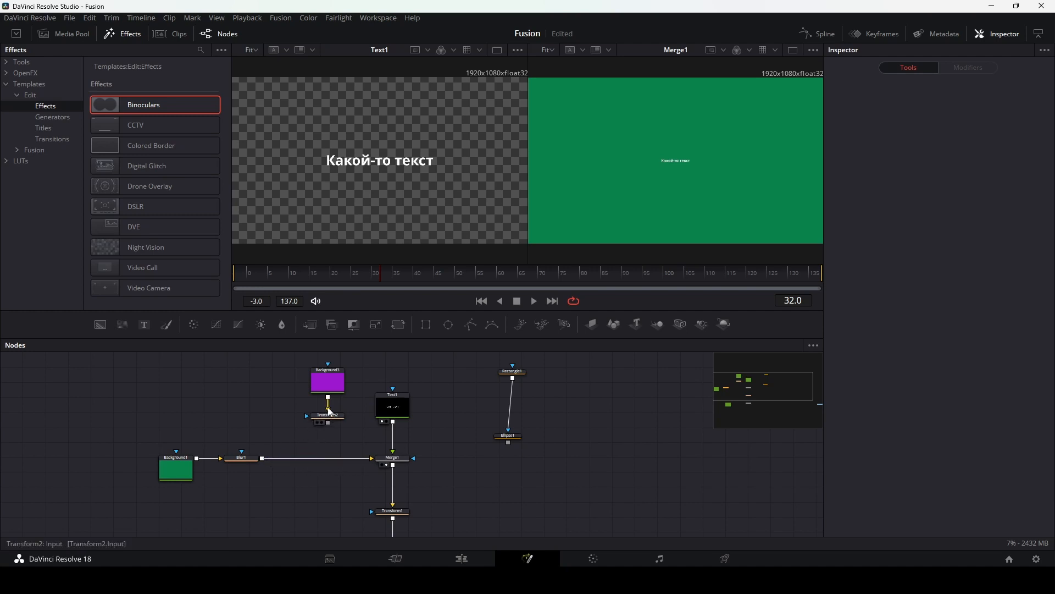
Step: Detach Transform2 from the purple Background and insert it into the connection between Blur1 and Merge1
drag(325, 410, 249, 416)
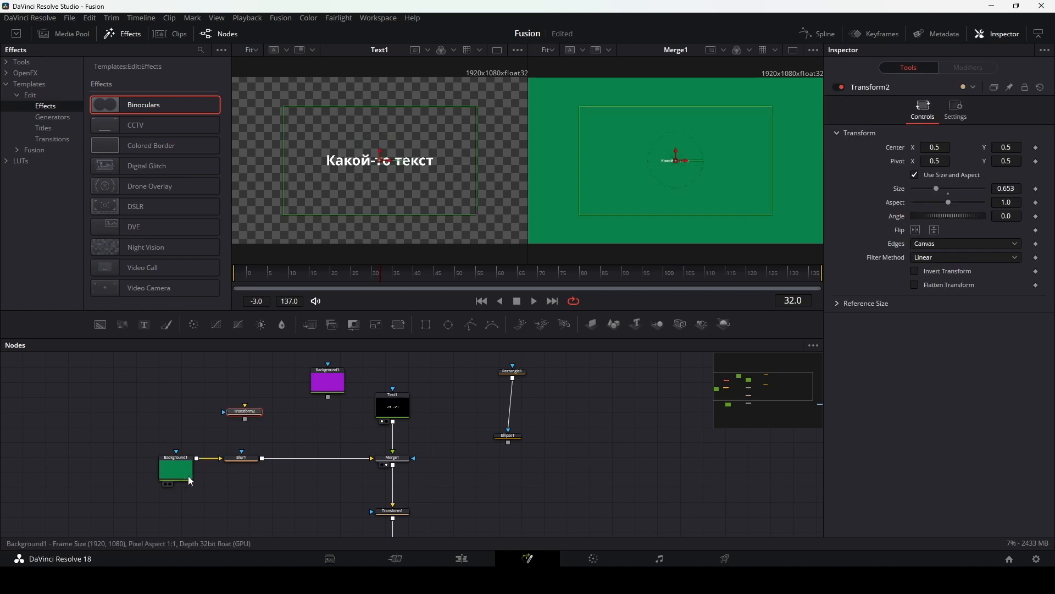
drag(152, 427, 253, 478)
drag(259, 417, 331, 428)
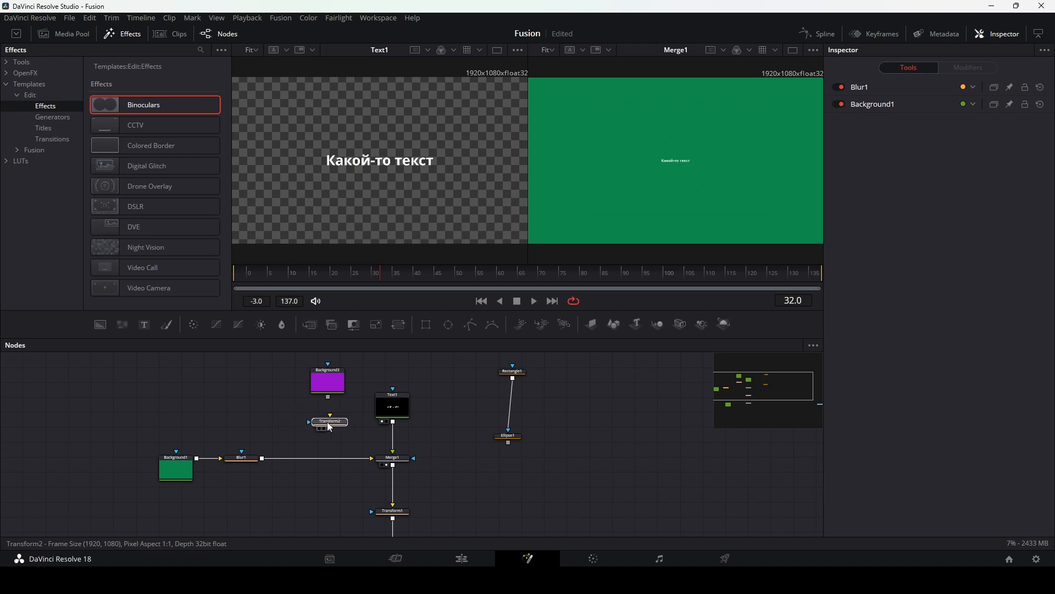
drag(319, 452, 317, 459)
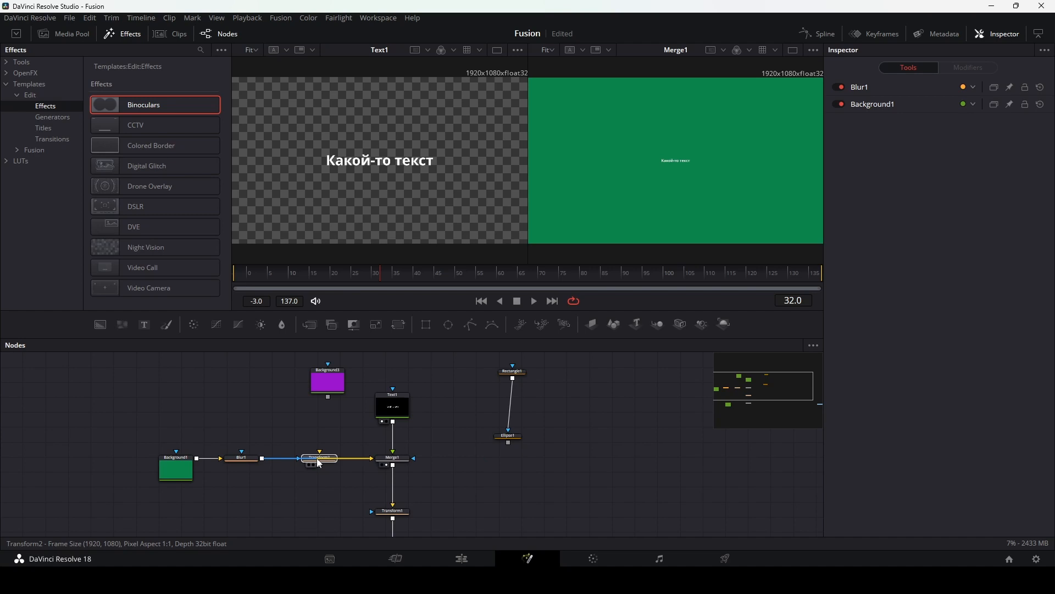
mouse_move(320, 464)
mouse_down()
mouse_move(310, 513)
mouse_move(307, 433)
mouse_move(319, 511)
mouse_move(309, 457)
mouse_up()
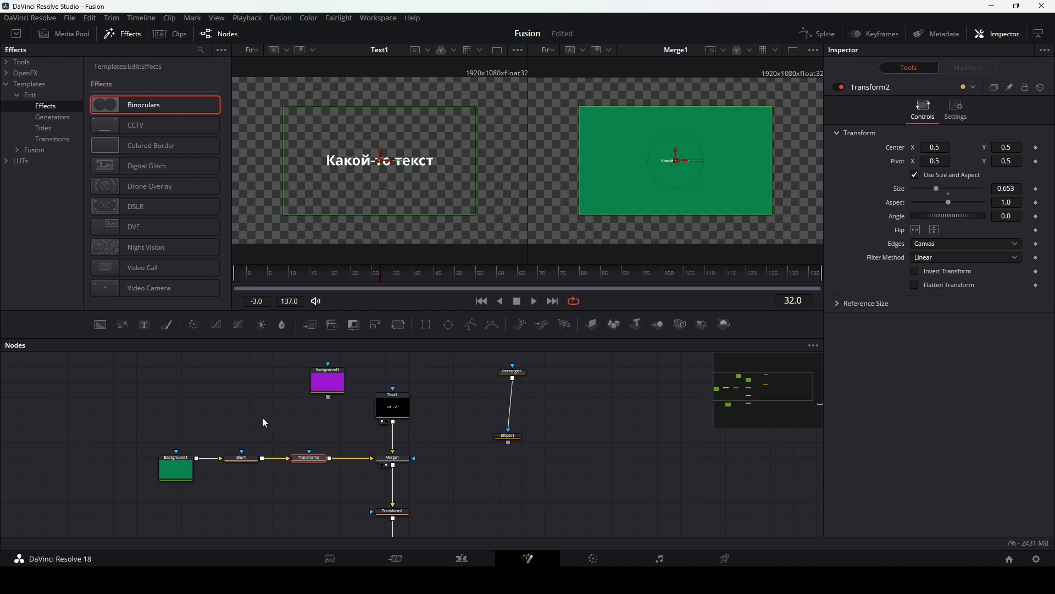
Step: Move the purple Background right of the Ellipse, and add a new Background node and a new Text node below it
drag(327, 398, 635, 411)
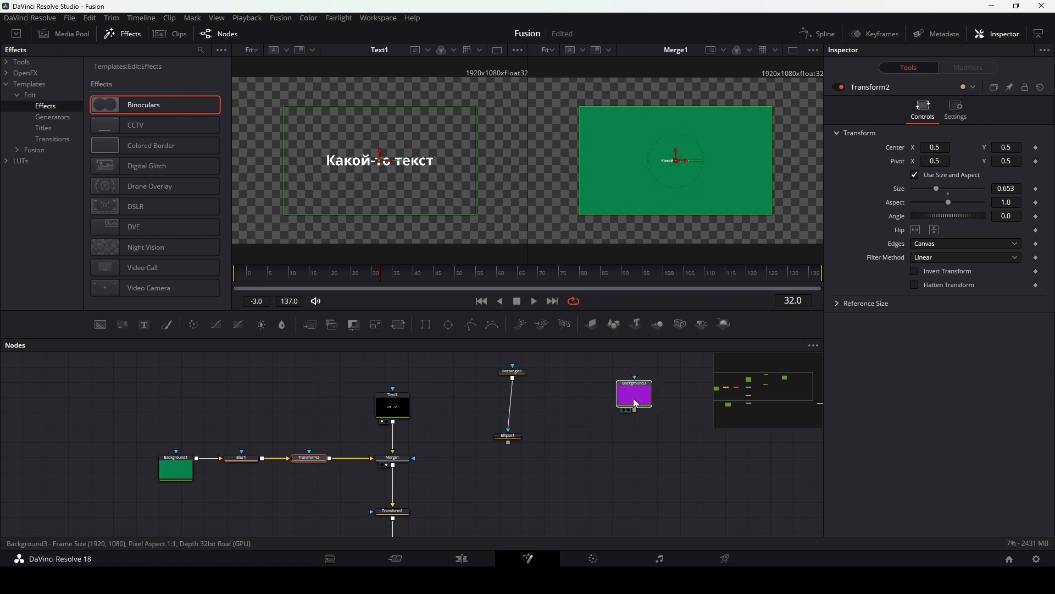
mouse_move(102, 325)
mouse_down()
mouse_move(431, 437)
mouse_move(579, 459)
mouse_up()
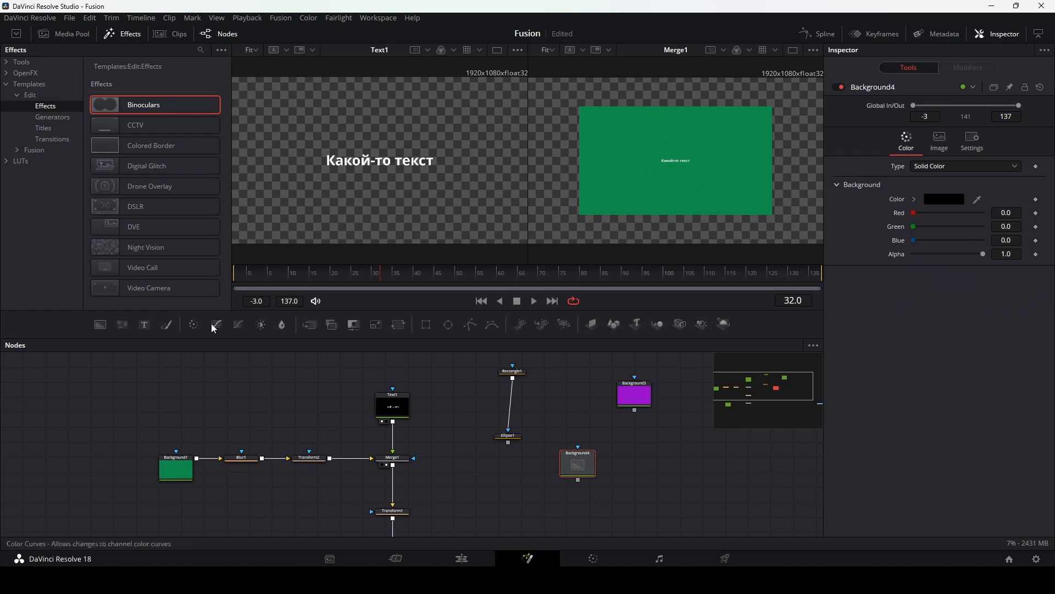
drag(144, 324, 685, 438)
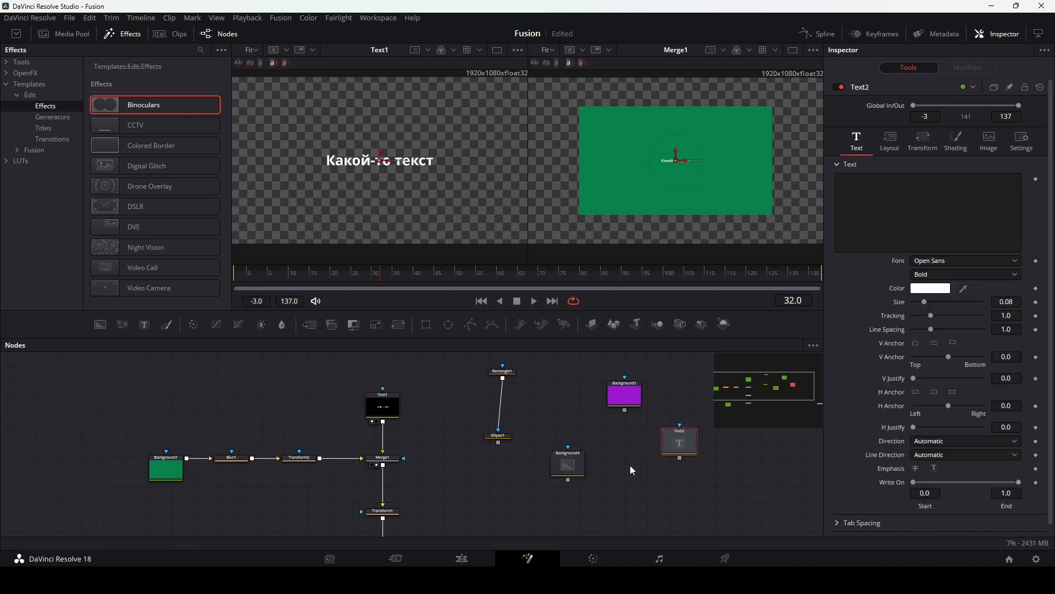
mouse_move(588, 485)
mouse_down()
mouse_move(614, 512)
mouse_move(610, 491)
mouse_move(605, 499)
mouse_up()
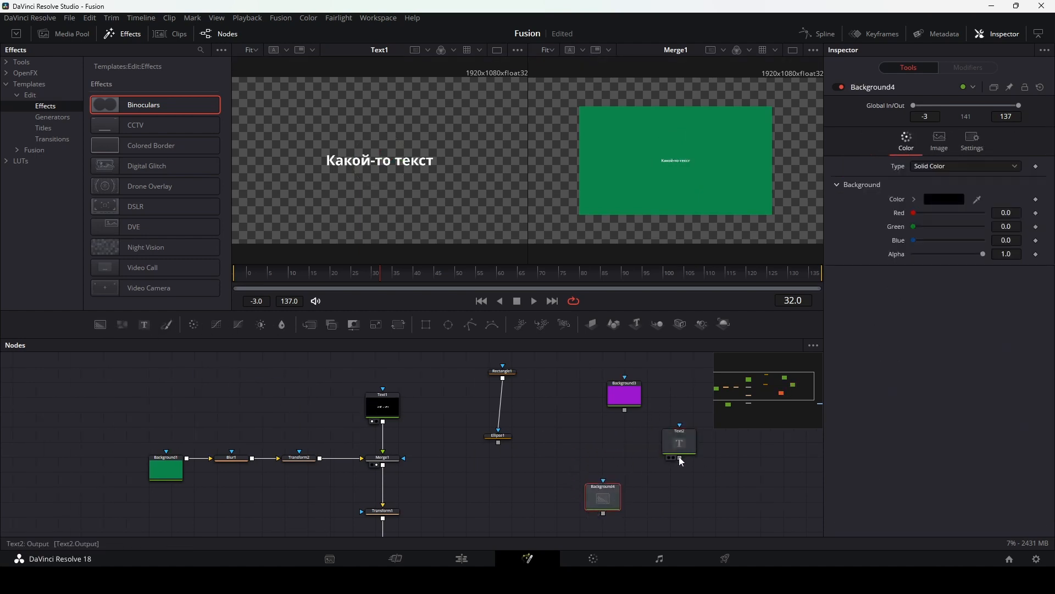
Step: Merge the new Text node over the new black Background, and place the Text above the resulting Merge node
drag(680, 458, 677, 493)
drag(675, 489, 605, 513)
mouse_move(694, 493)
mouse_down()
mouse_move(742, 494)
mouse_move(680, 490)
mouse_up()
drag(681, 443, 683, 406)
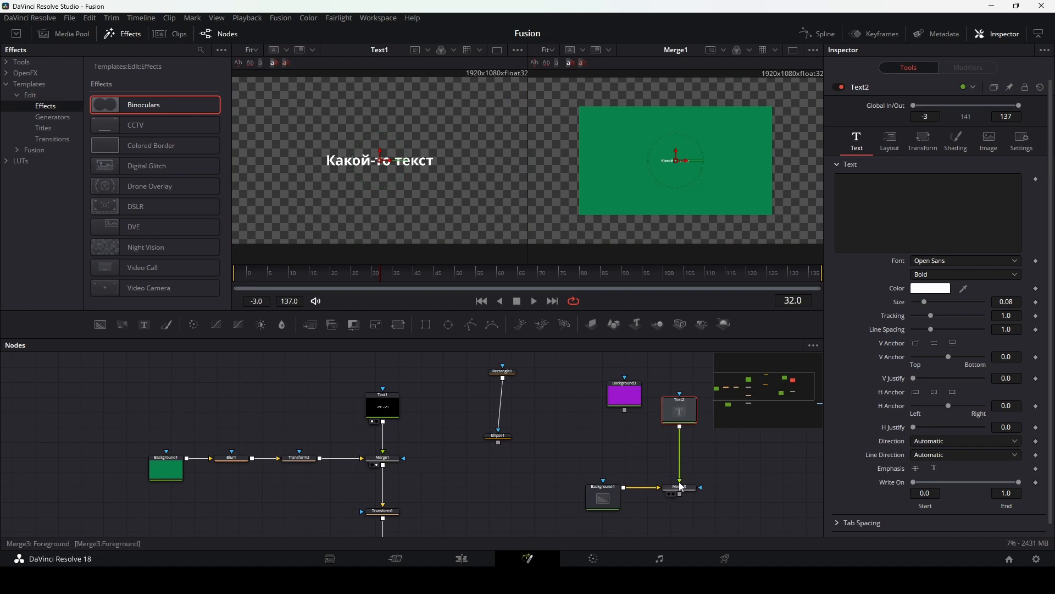
click(682, 489)
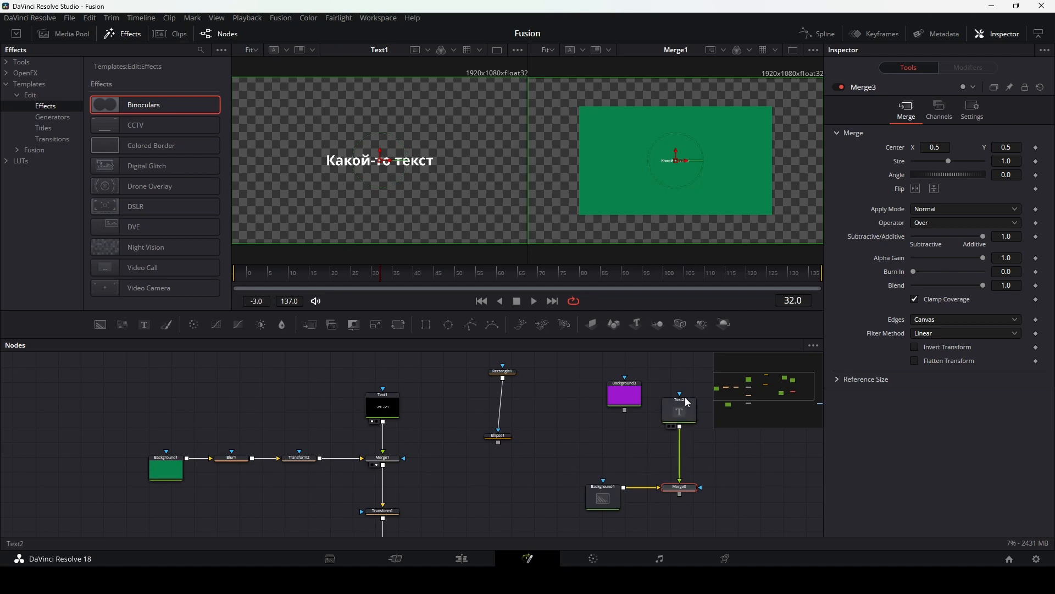
Step: Delete the purple Background together with the black Background, empty Text and Merge group beside it
drag(703, 367, 577, 514)
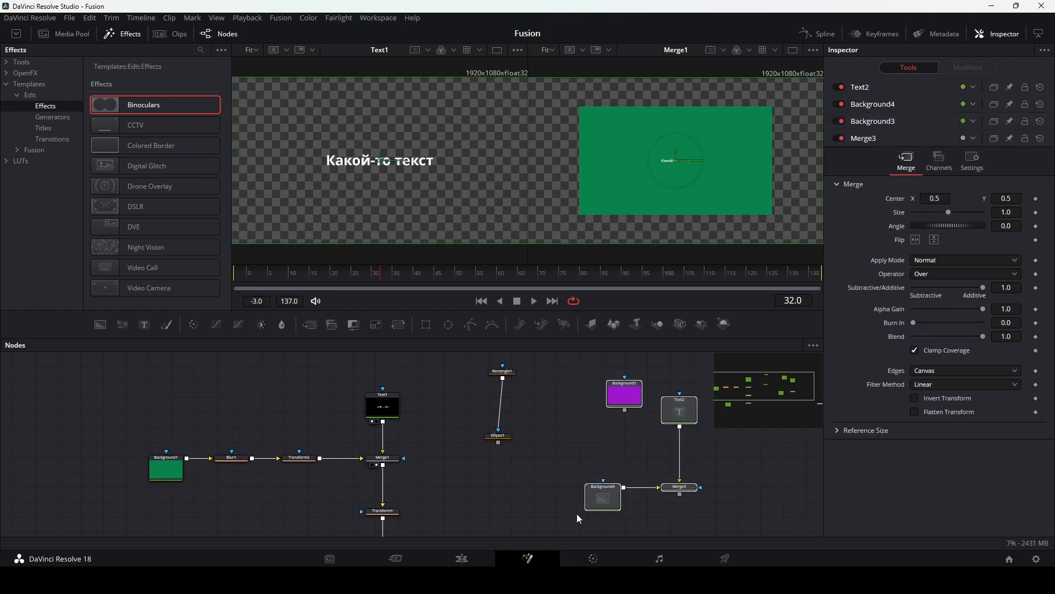
key(Delete)
drag(438, 485, 450, 421)
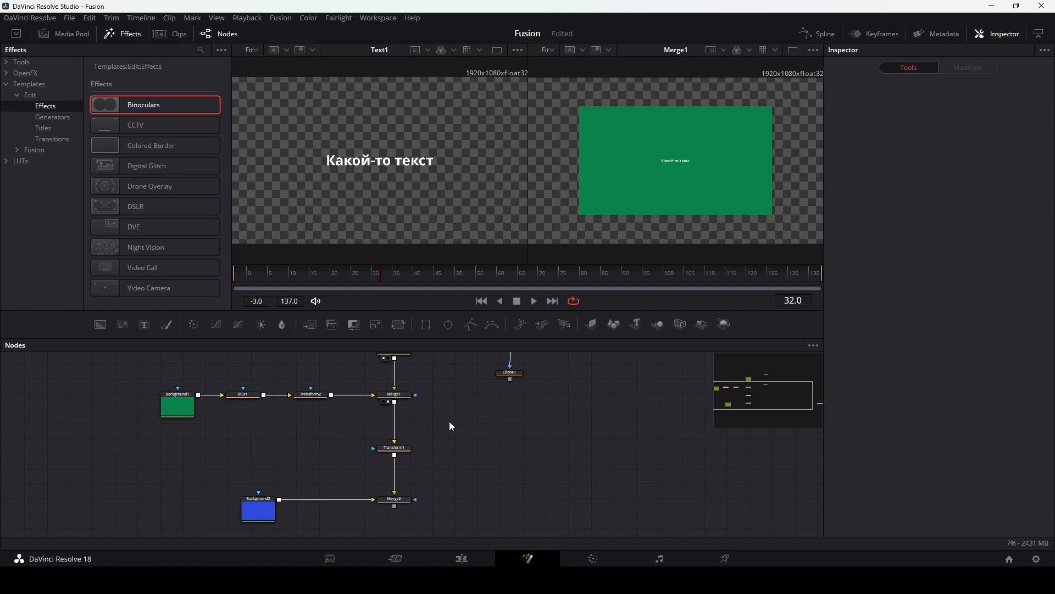
drag(450, 427, 460, 445)
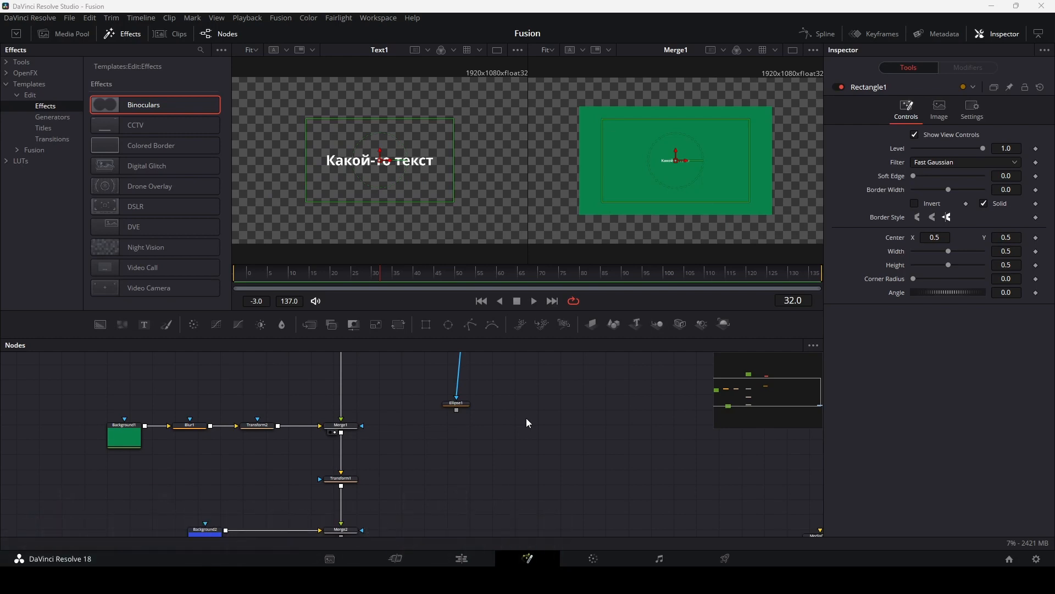
Step: Delete the connected Rectangle and Ellipse mask nodes
drag(526, 418, 581, 464)
drag(567, 398, 504, 469)
key(Delete)
Step: Delete the Transform2 node between Blur1 and Merge1, and the Transform1 node below Merge1
click(321, 472)
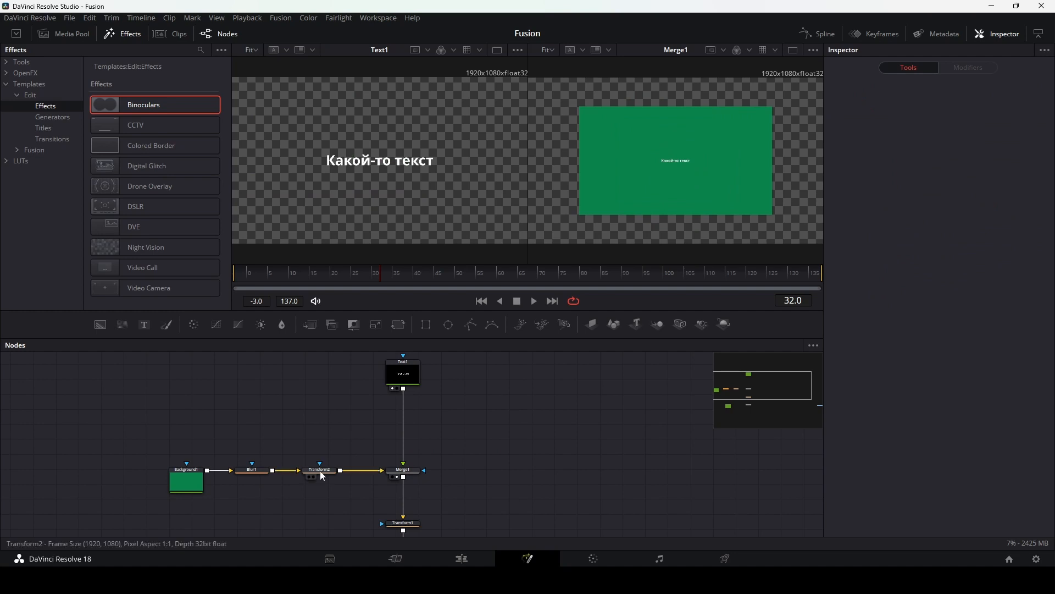
key(Delete)
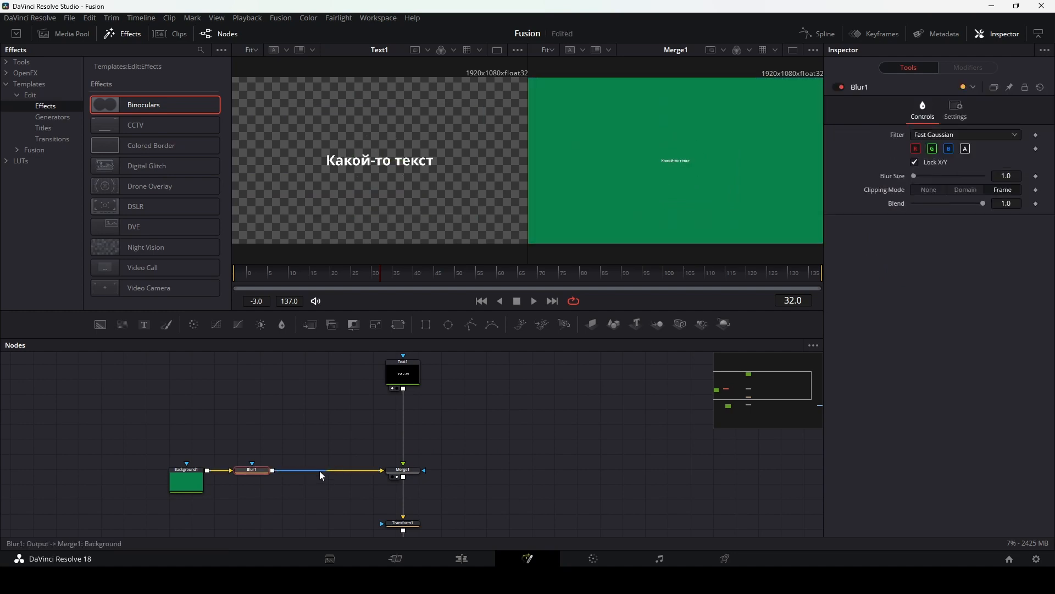
click(404, 523)
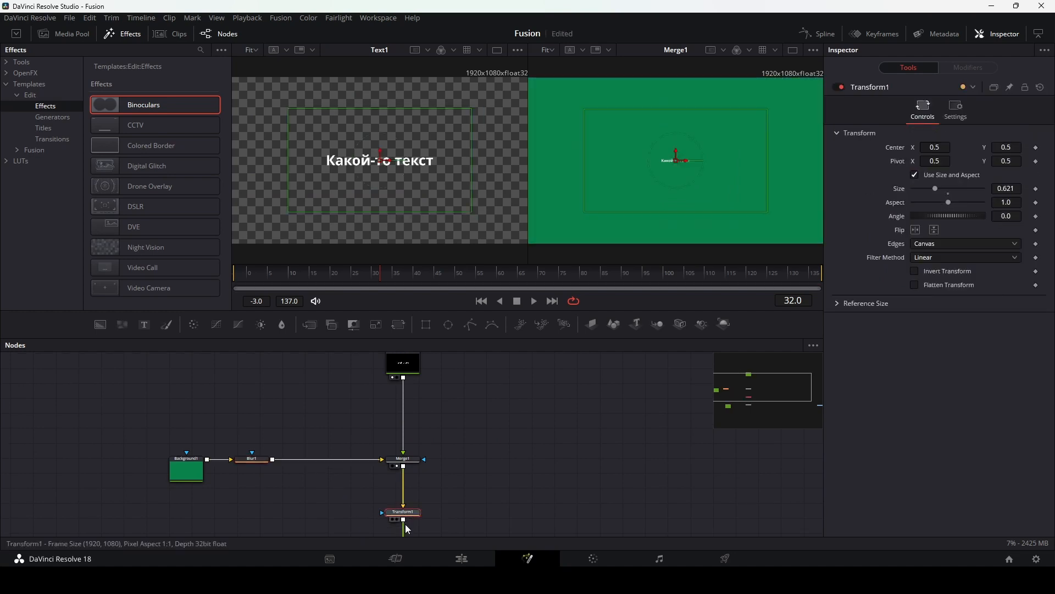
key(Delete)
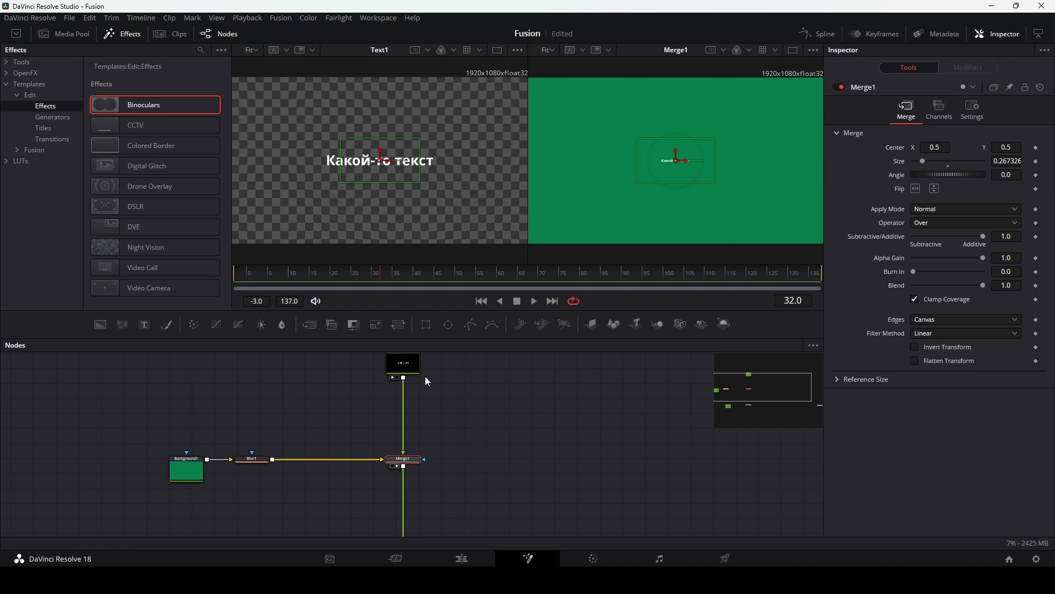
Step: Set the text size of the Text1 node to 0.5
mouse_move(496, 484)
mouse_down()
mouse_move(506, 389)
mouse_move(501, 484)
mouse_up()
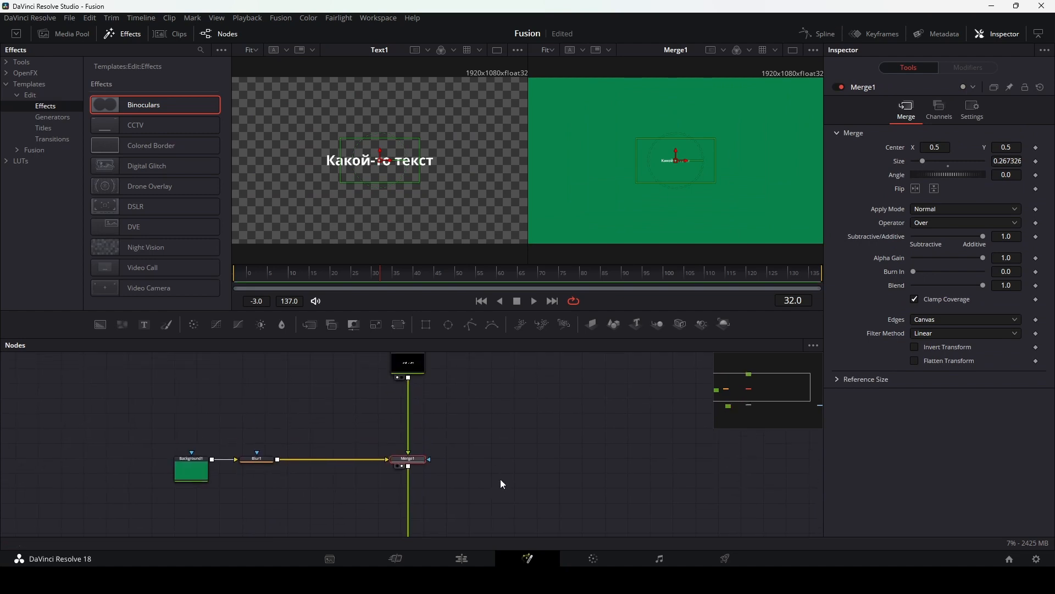
click(410, 360)
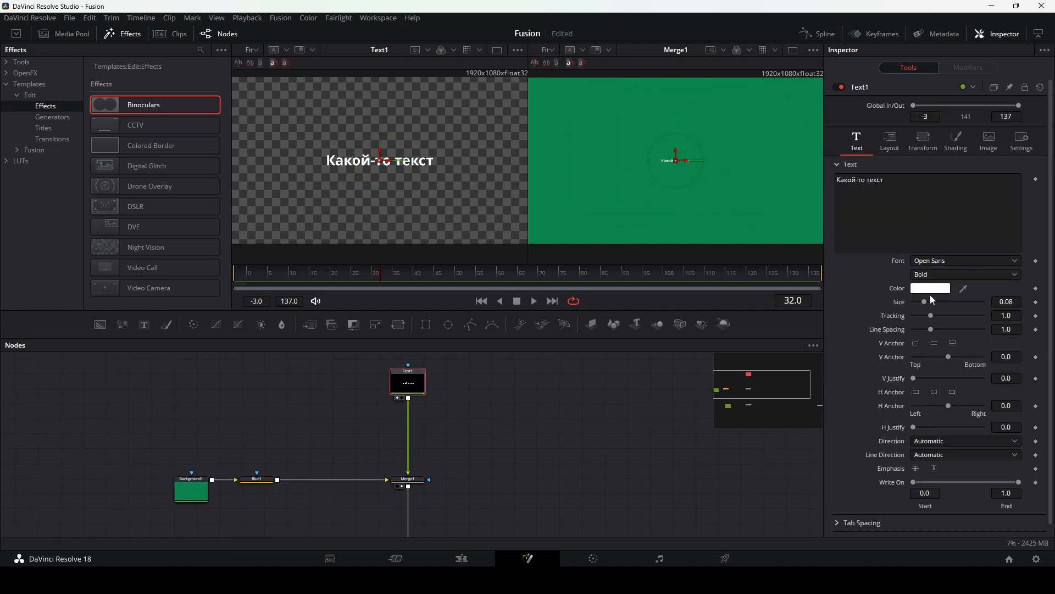
drag(926, 301, 987, 312)
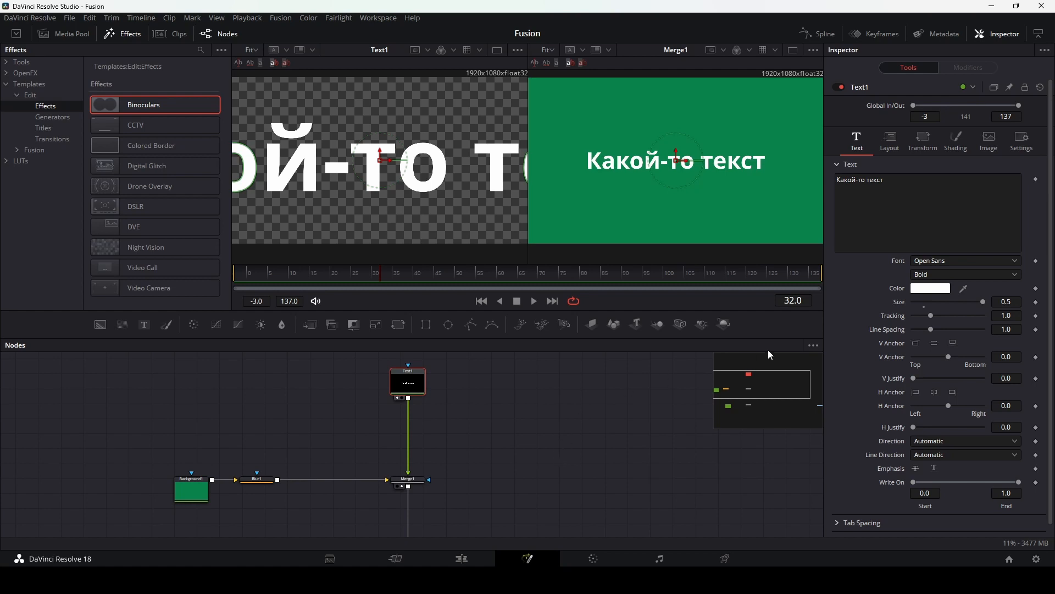
Step: Shift Text1's layout center to X 0.216 and remove the node's image from the first viewer
click(892, 142)
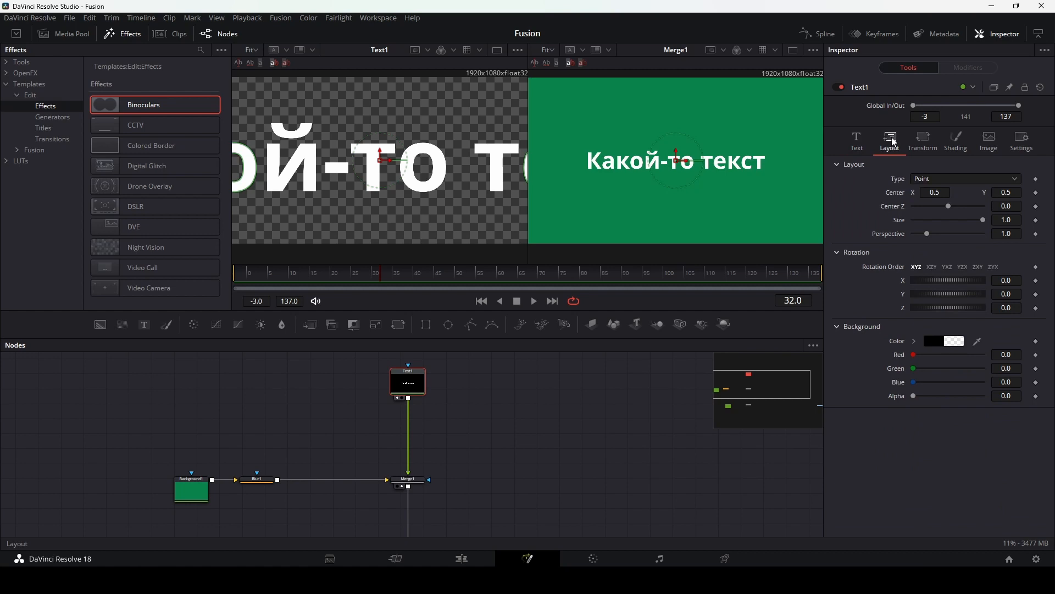
drag(934, 192, 686, 191)
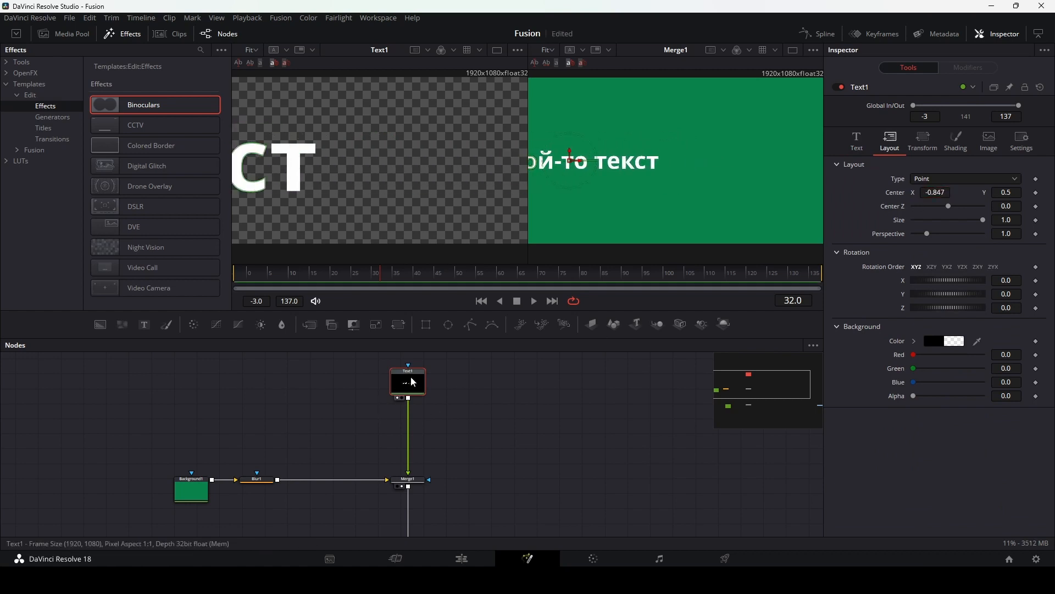
key(1)
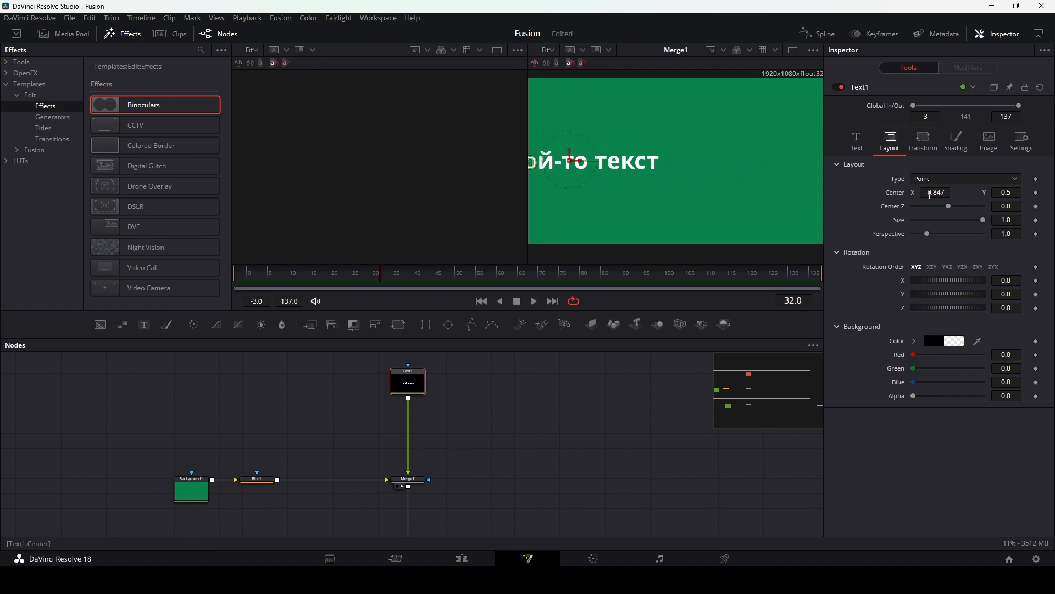
drag(936, 192, 1054, 192)
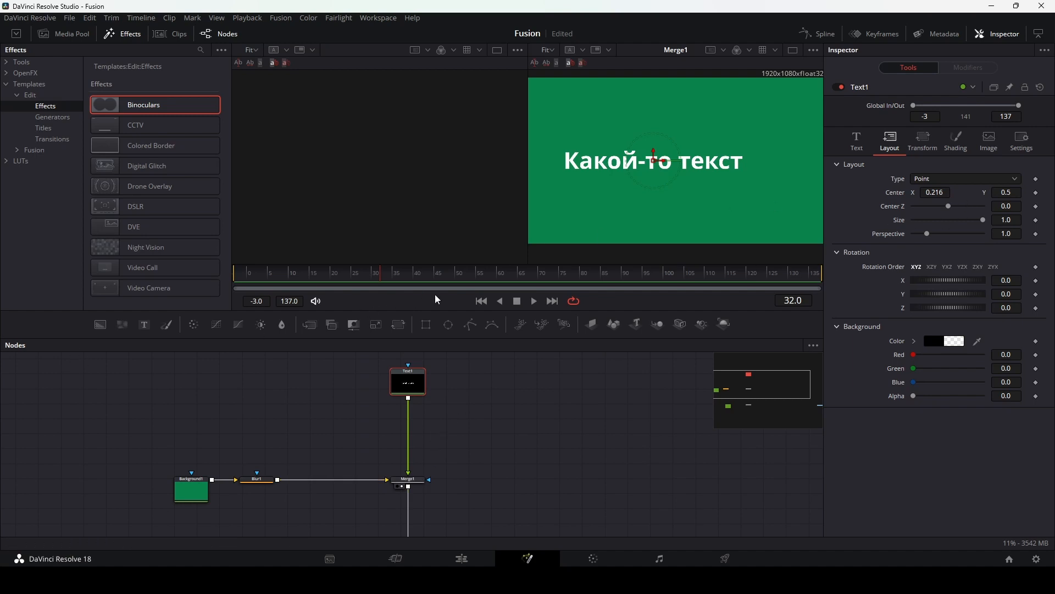
Step: Keyframe Text1's layout center from X -2.529 at frame -3 to X 0.502 at frame 50
click(482, 304)
click(1036, 193)
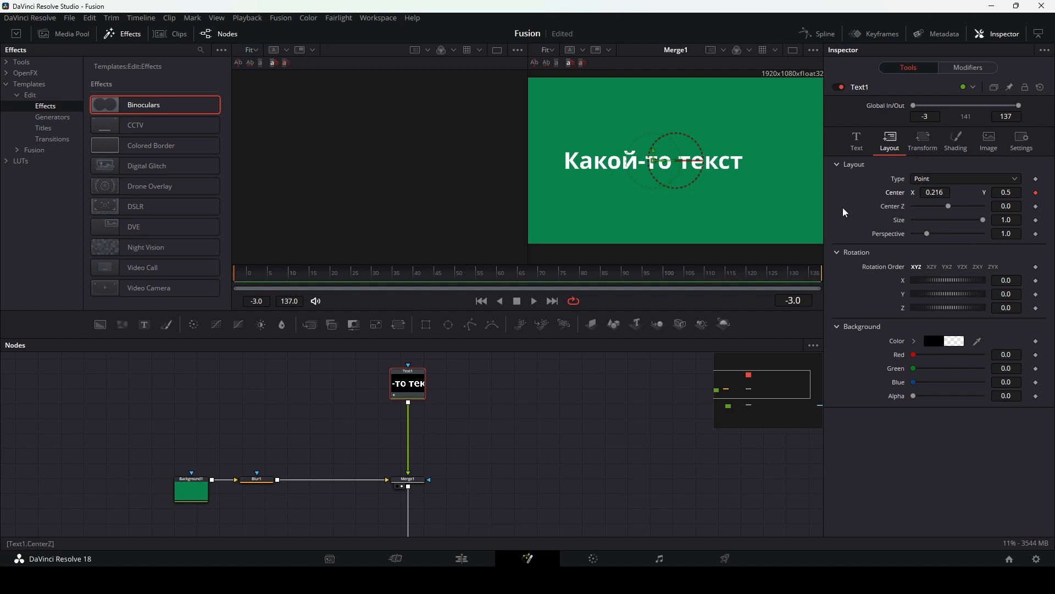
drag(942, 191, 667, 212)
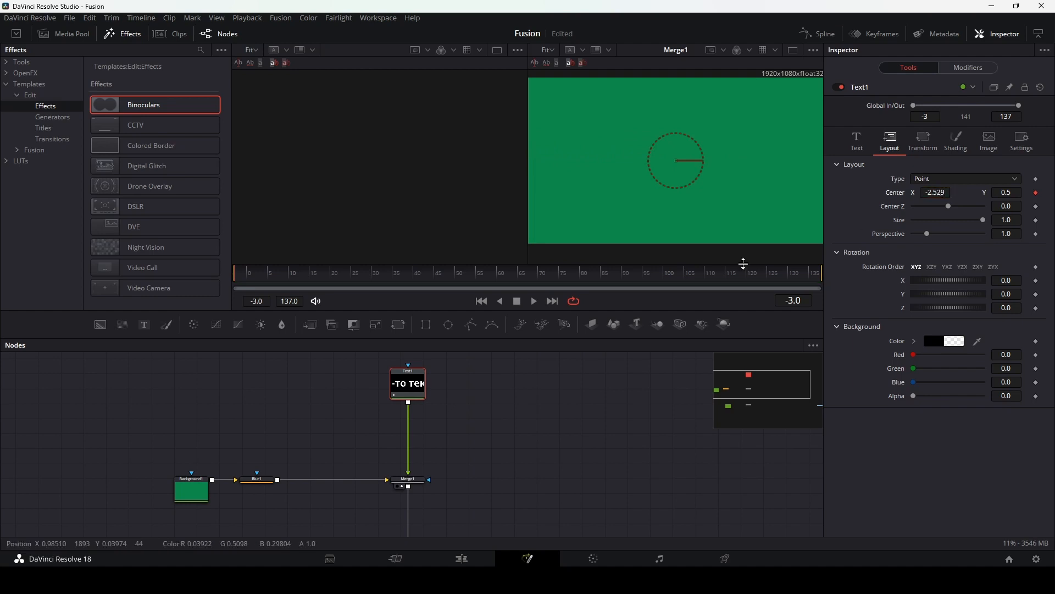
click(454, 275)
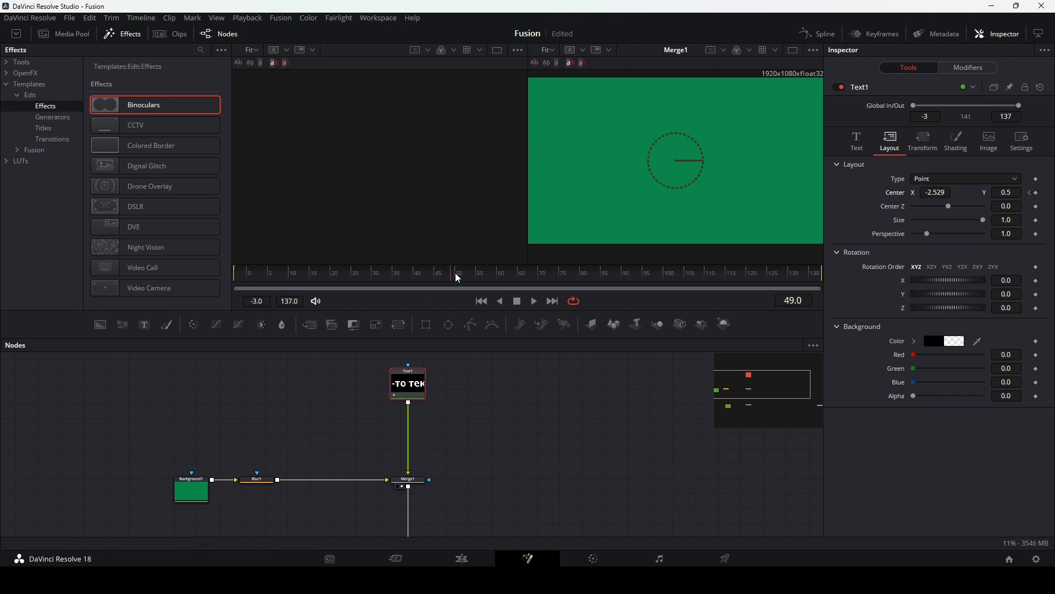
drag(931, 195, 1036, 195)
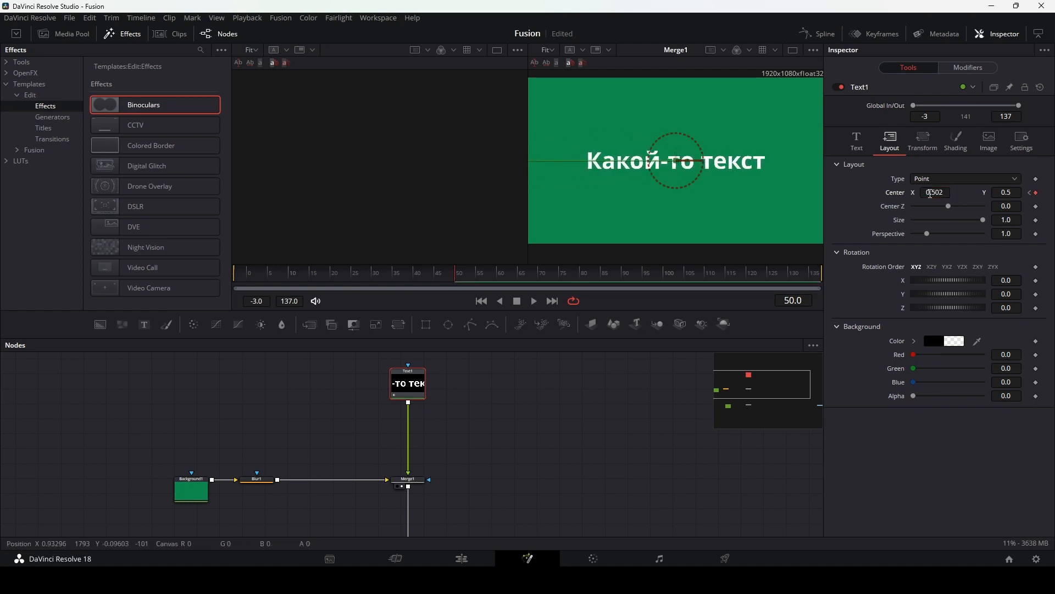
Step: Play the text's slide-in animation from the first frame, then stop playback
click(482, 301)
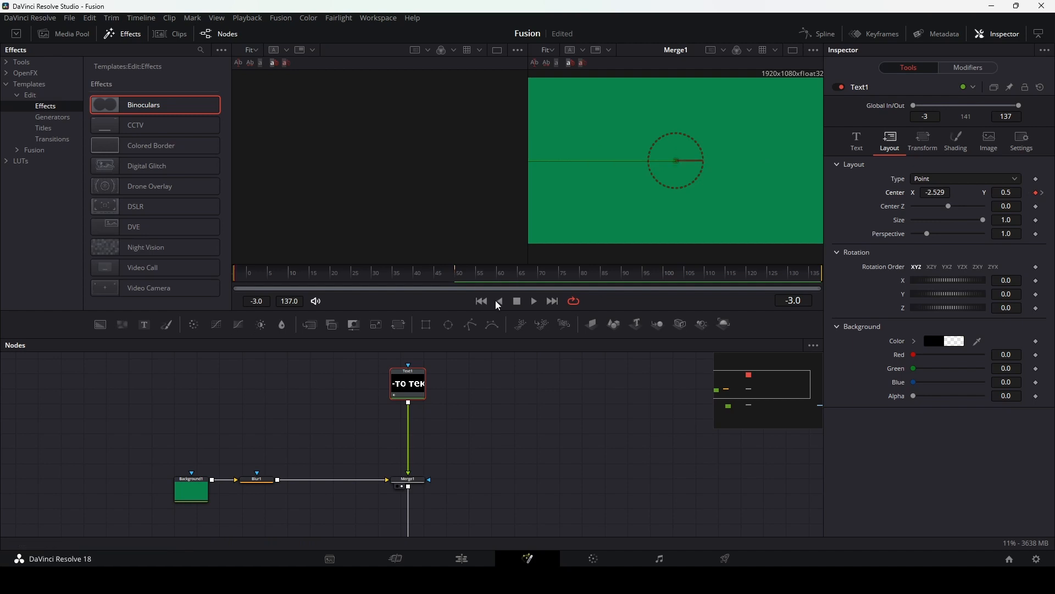
click(534, 302)
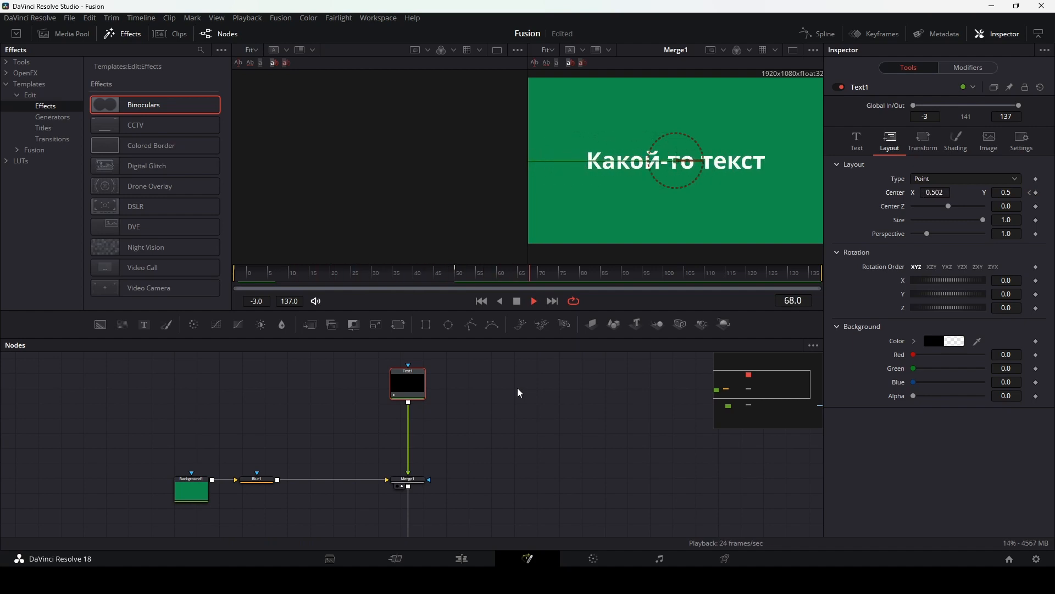
key(space)
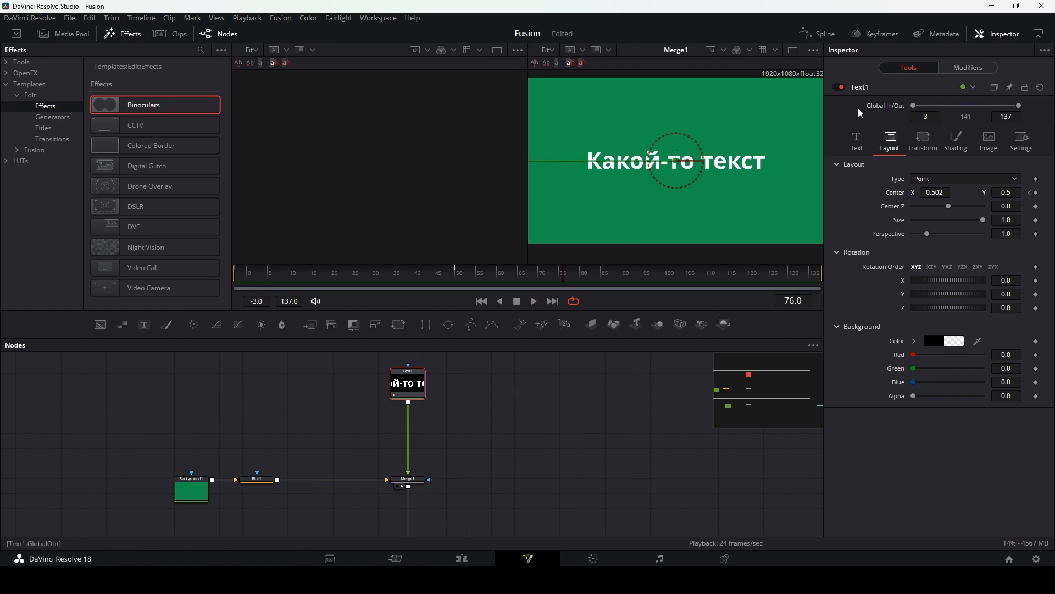
Step: Keyframe Text1's text size from 0.185 at frame 52 to 0.5 at frame 70
click(857, 140)
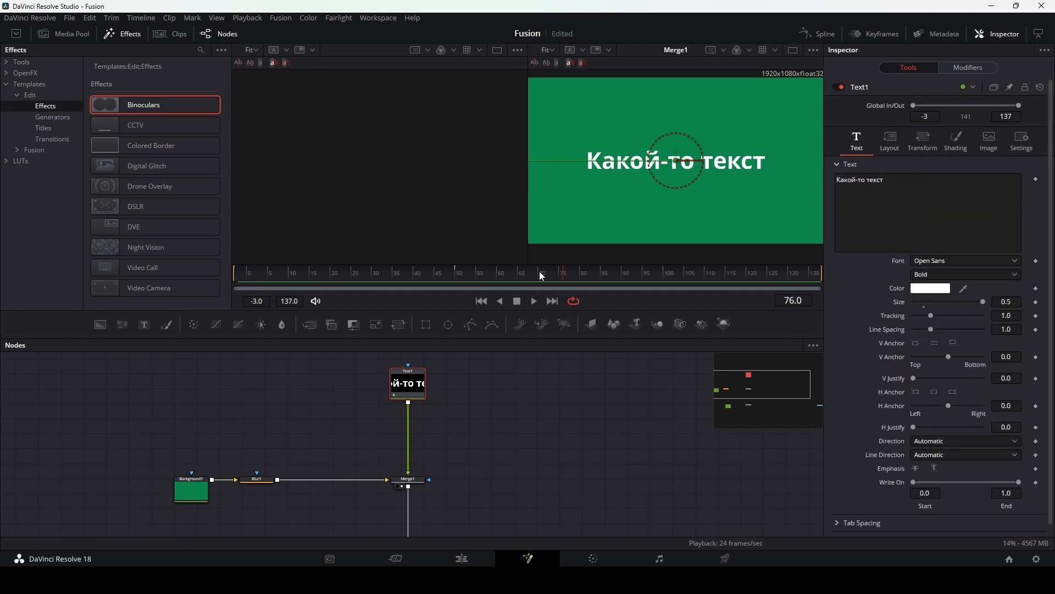
click(481, 302)
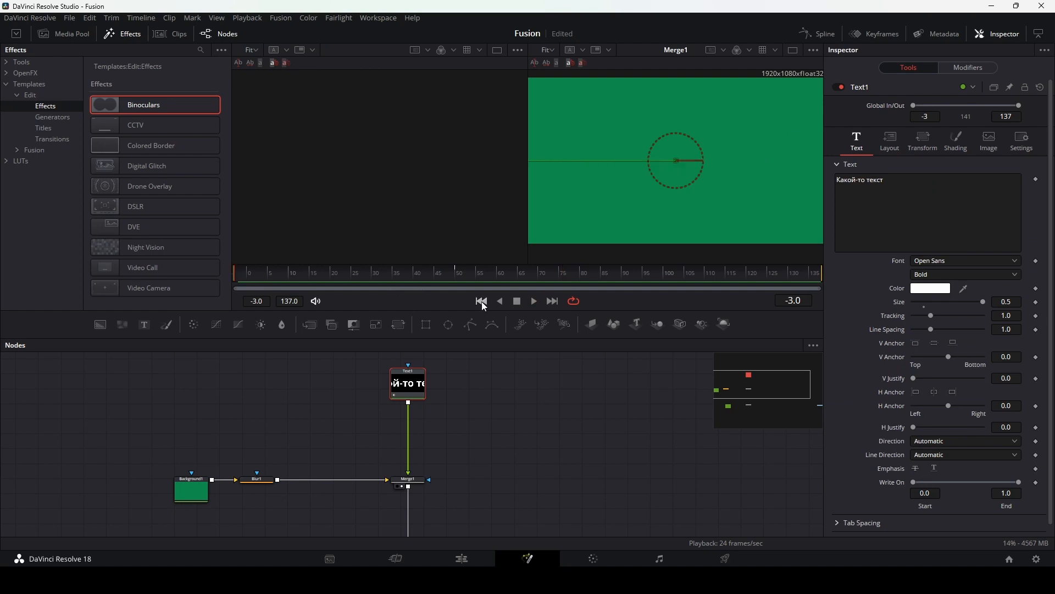
click(463, 275)
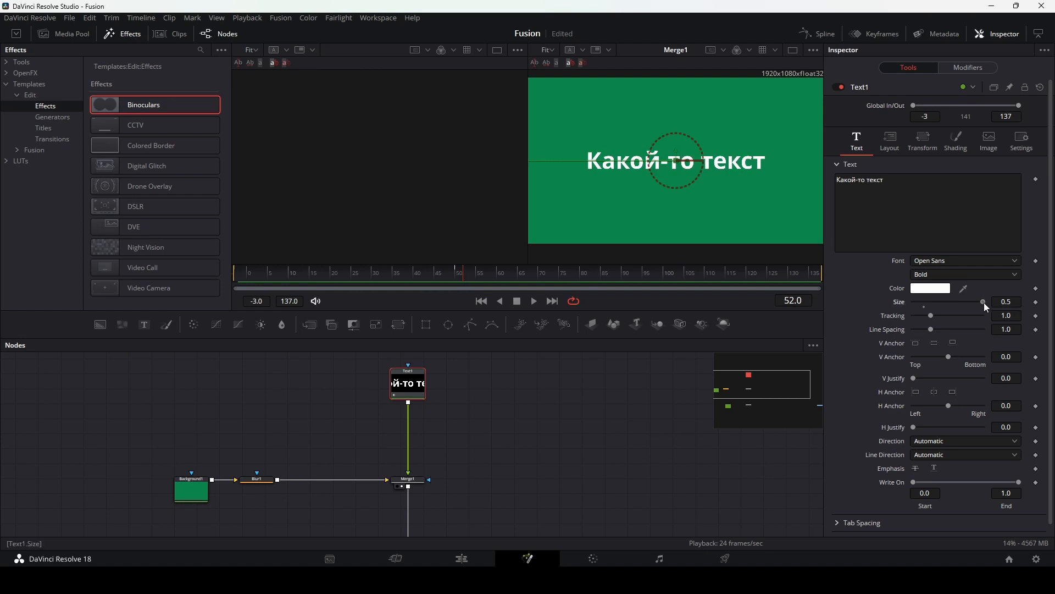
drag(984, 302, 940, 305)
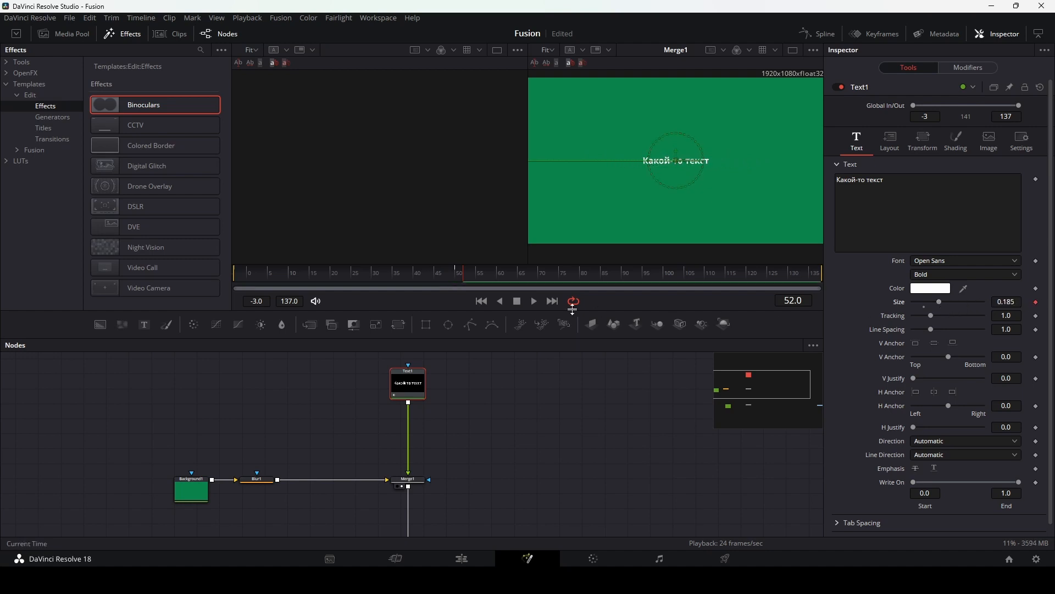
click(542, 272)
drag(939, 302, 980, 302)
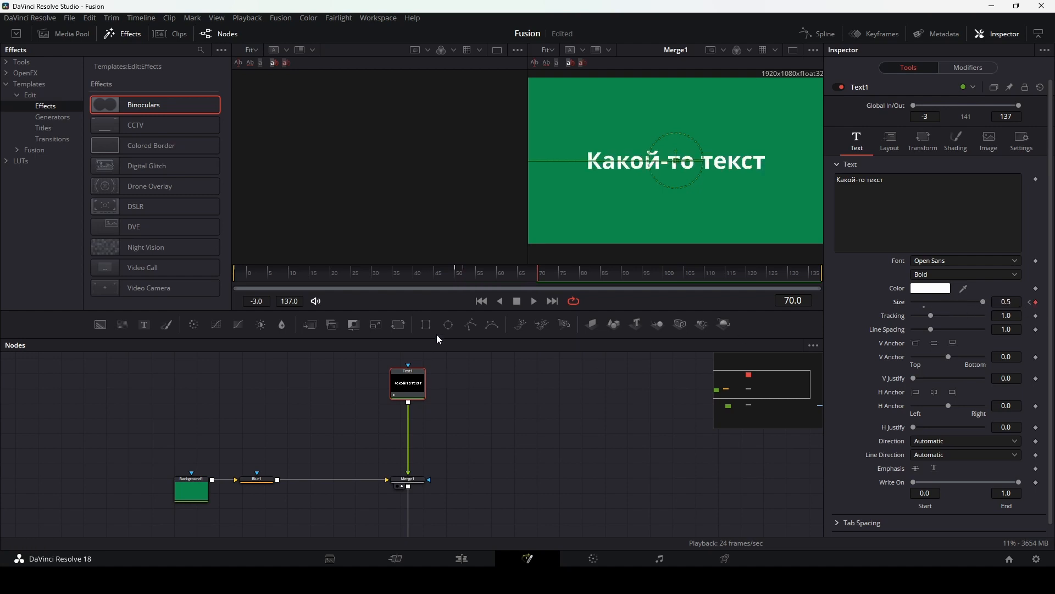
Step: Play the composition from the start to check the text's combined movement and size animation
click(482, 301)
click(535, 301)
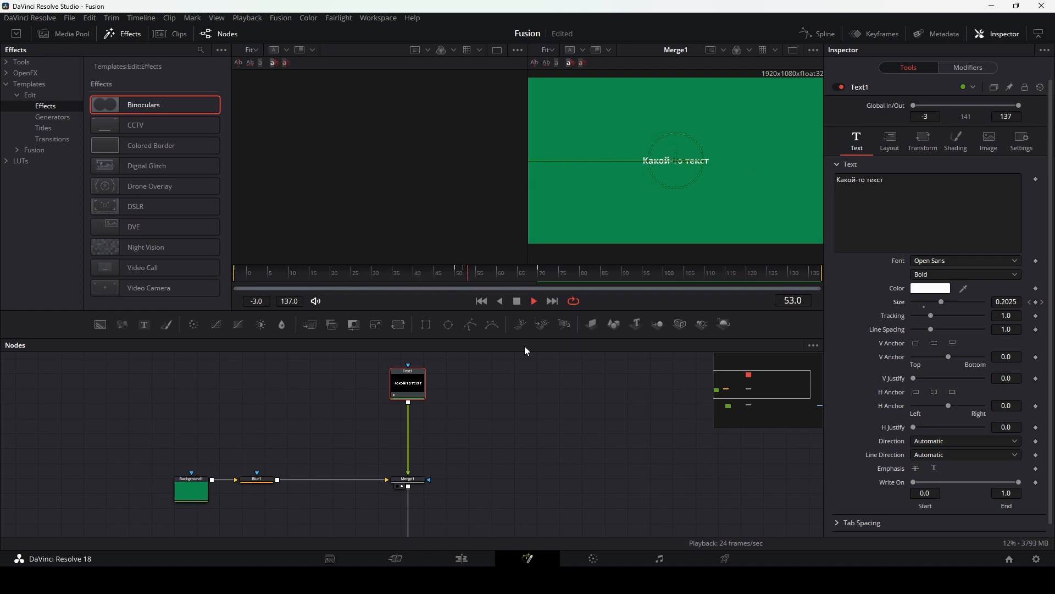
key(space)
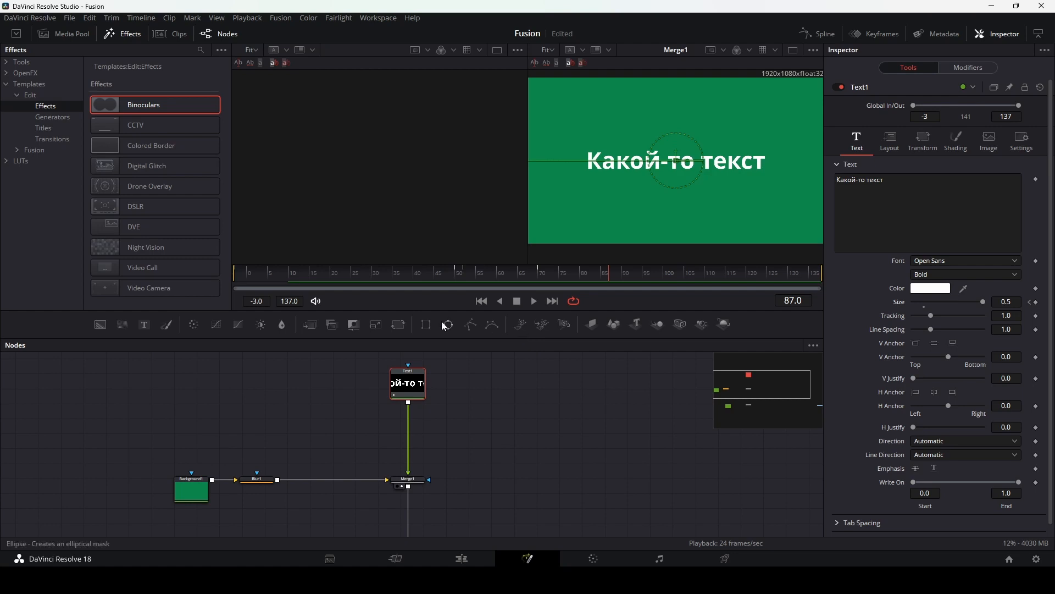
Step: Show Text1's layout center Displacement curve in an enlarged Spline editor, fit it to the graph and select both keyframes
click(823, 33)
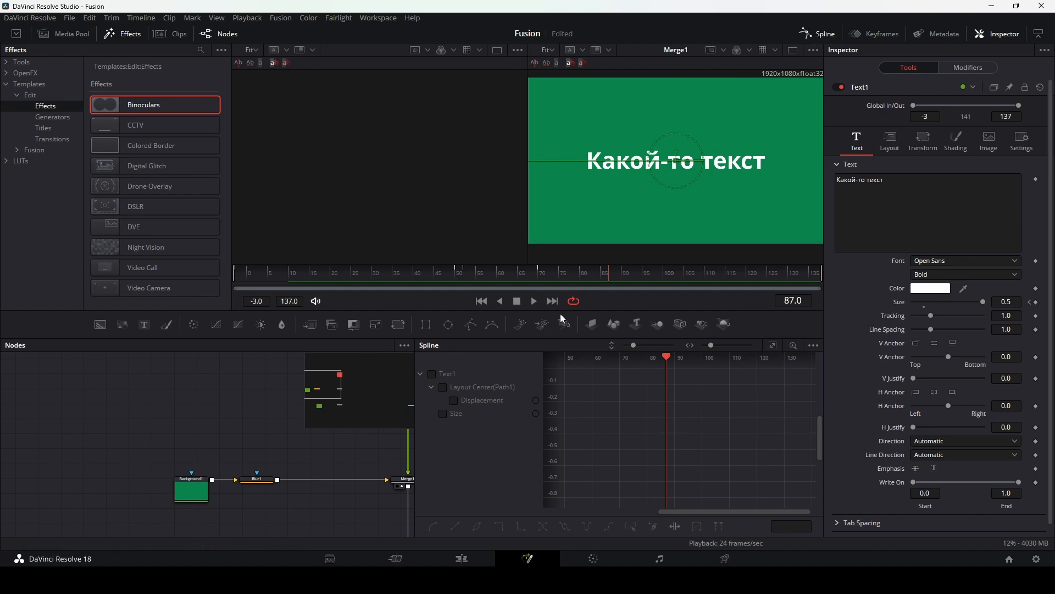
drag(560, 314, 559, 259)
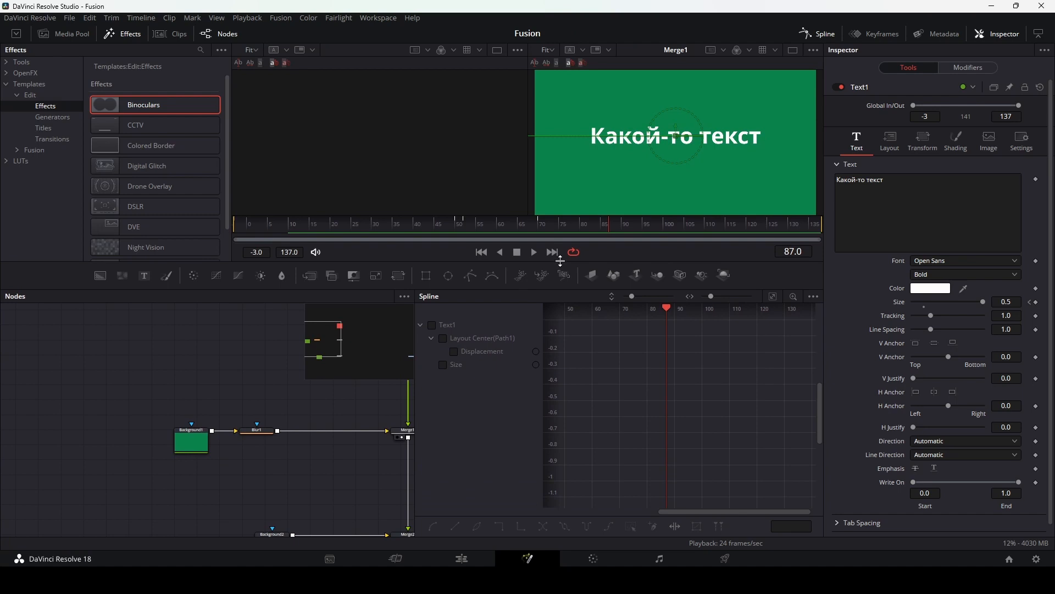
click(443, 338)
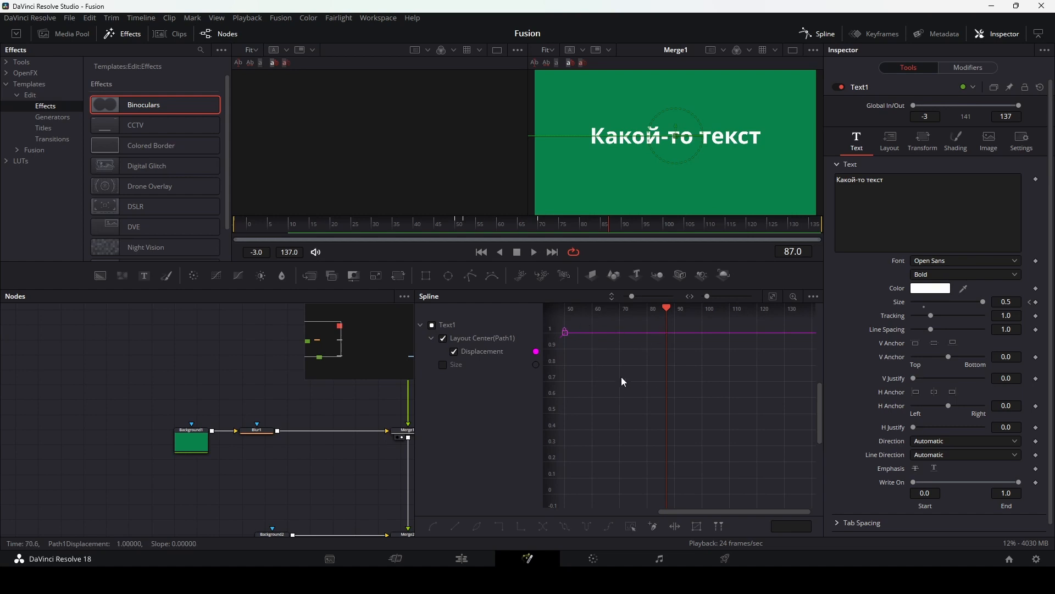
click(774, 297)
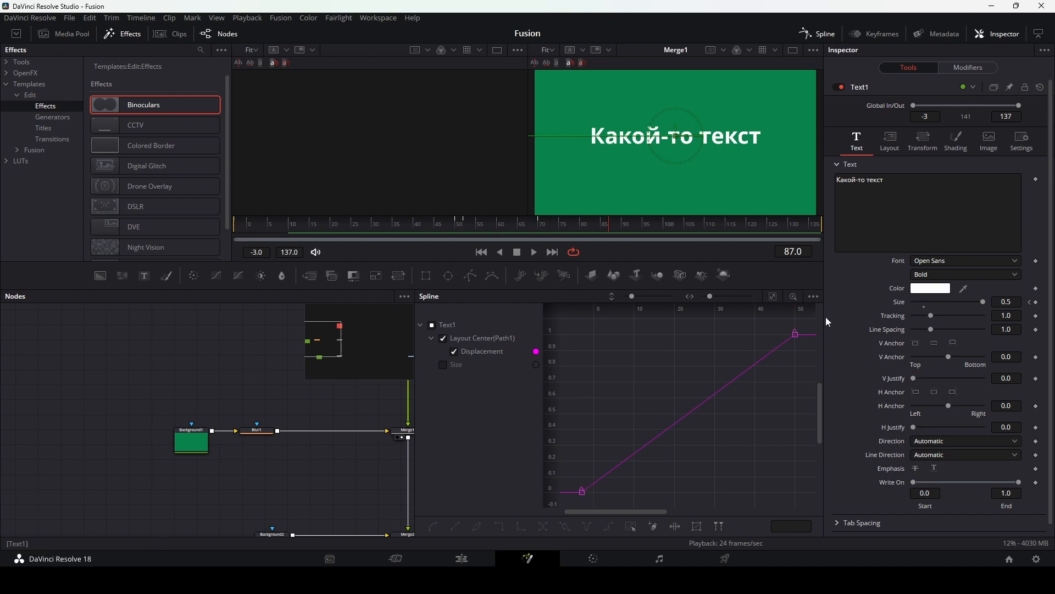
drag(806, 322, 566, 499)
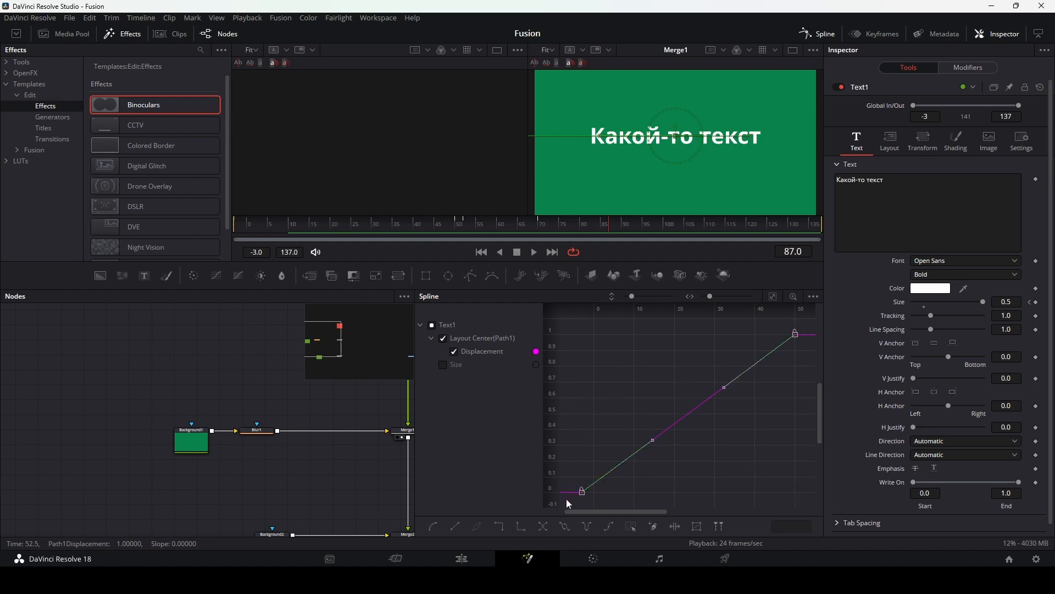
Step: Smooth the Displacement curve with a long handle on the first keyframe for a slow start, and play the animation from the beginning
click(434, 528)
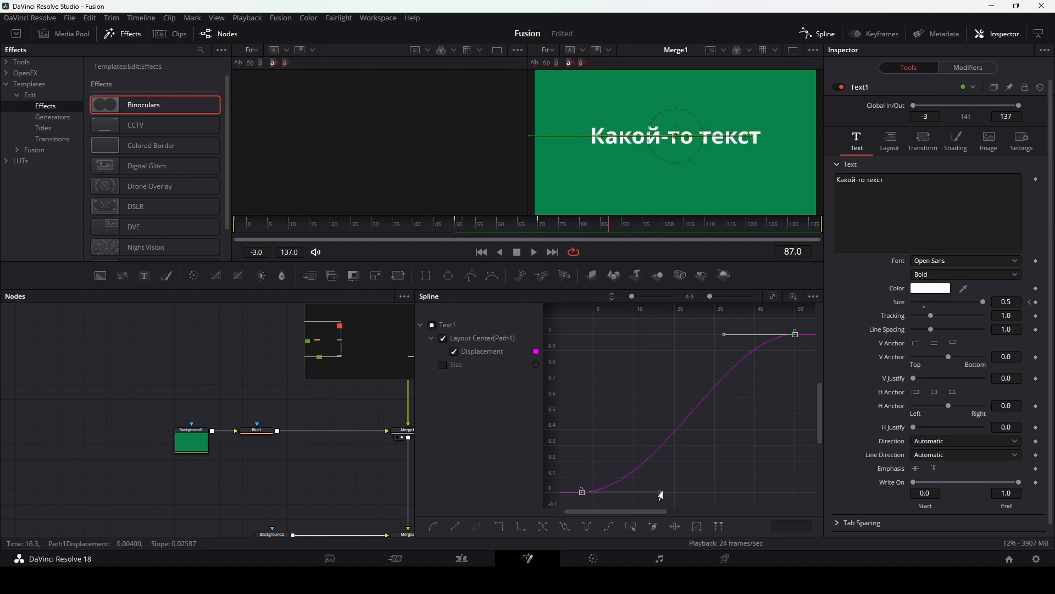
drag(653, 492, 794, 492)
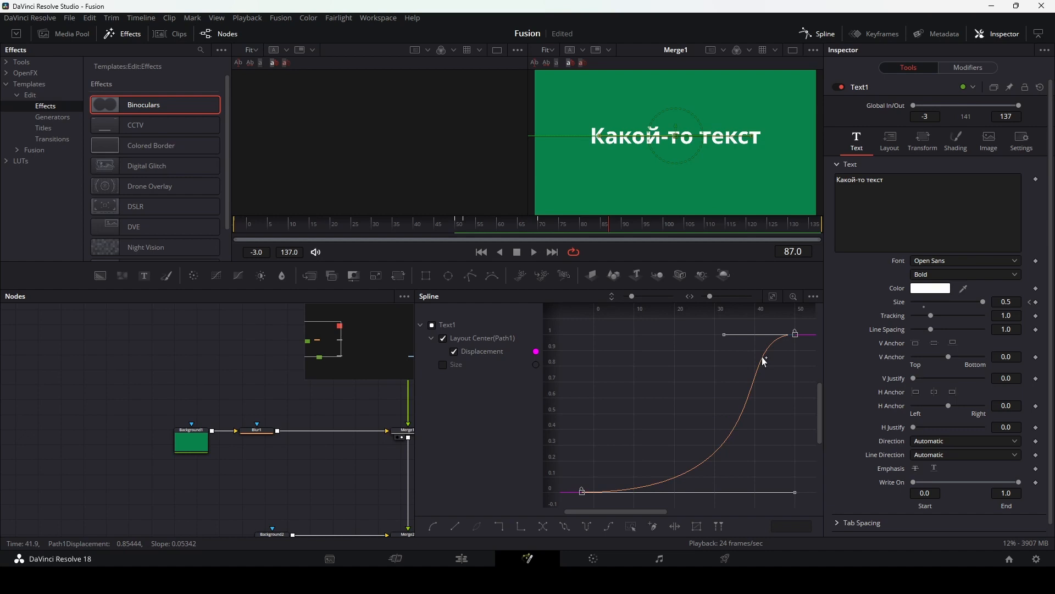
click(481, 252)
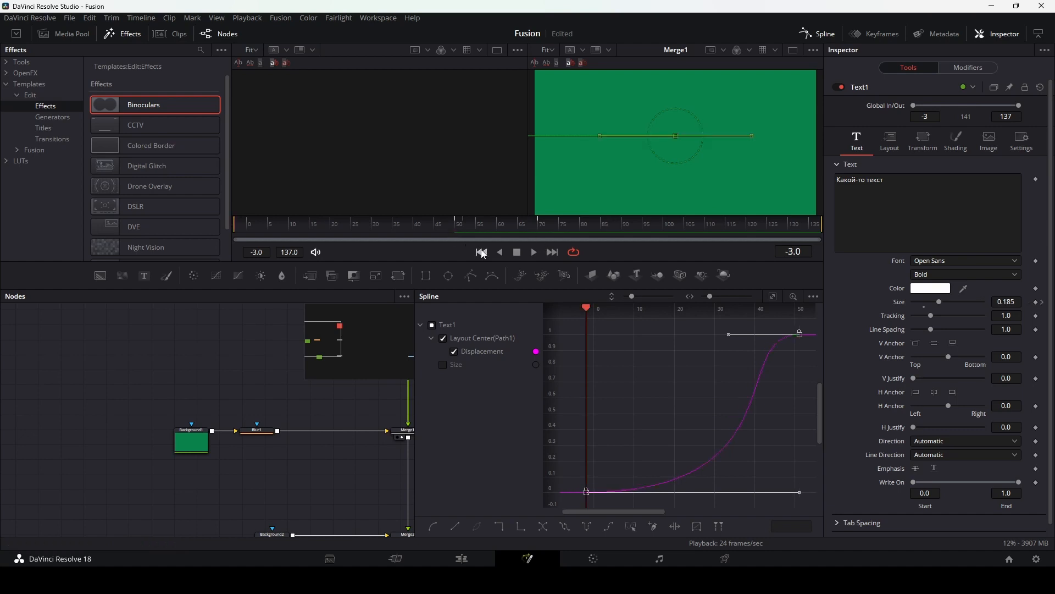
click(535, 253)
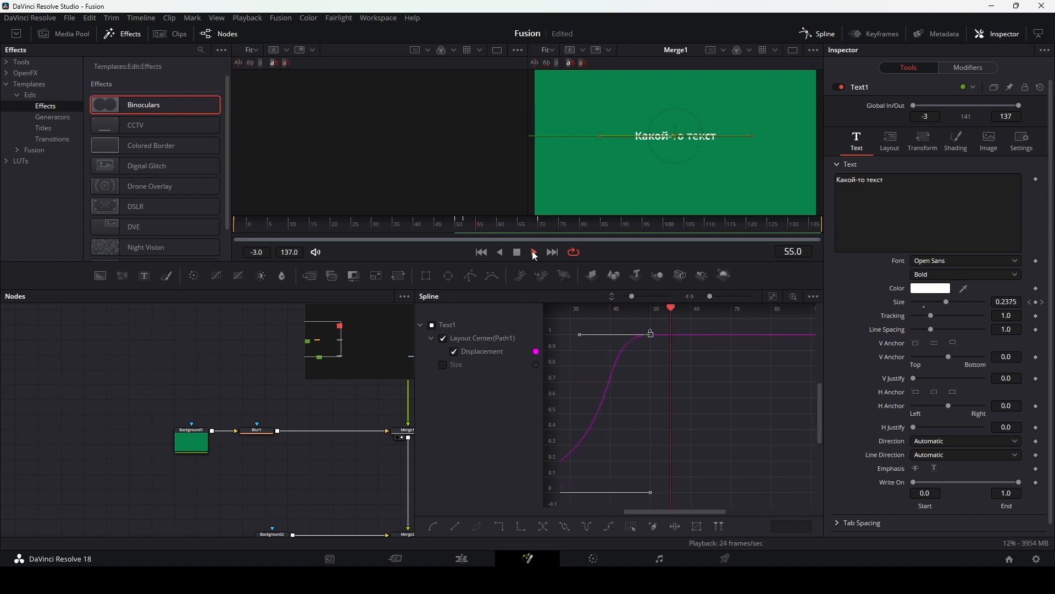
click(532, 253)
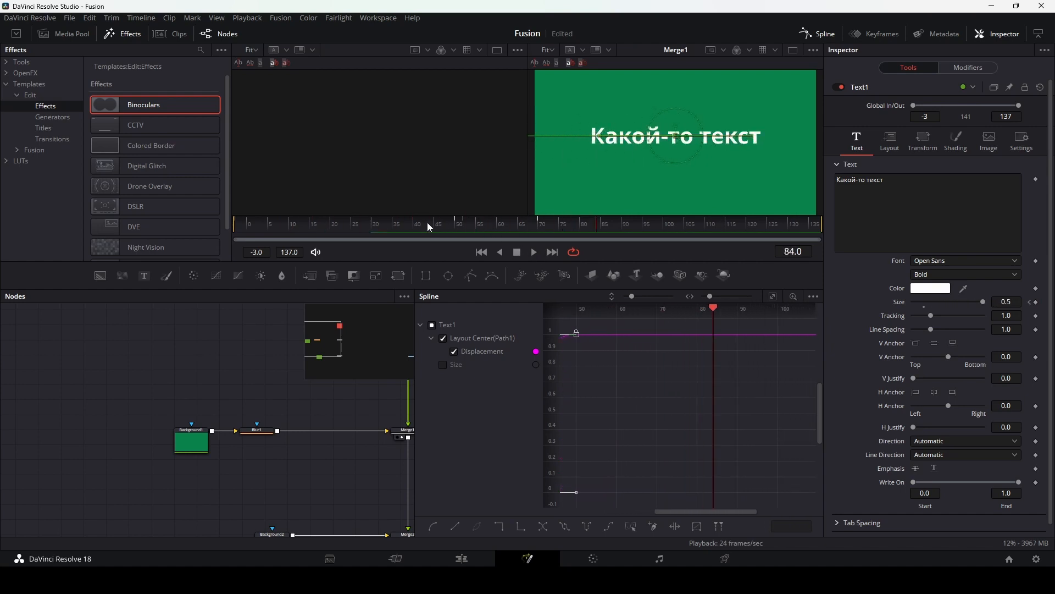
Step: Shorten the first Displacement keyframe's handle, lengthen the last keyframe's handle for a slow finish, and play the animation from the beginning
mouse_move(414, 222)
mouse_down()
mouse_move(346, 225)
mouse_move(456, 227)
mouse_move(431, 230)
mouse_up()
drag(649, 510, 597, 513)
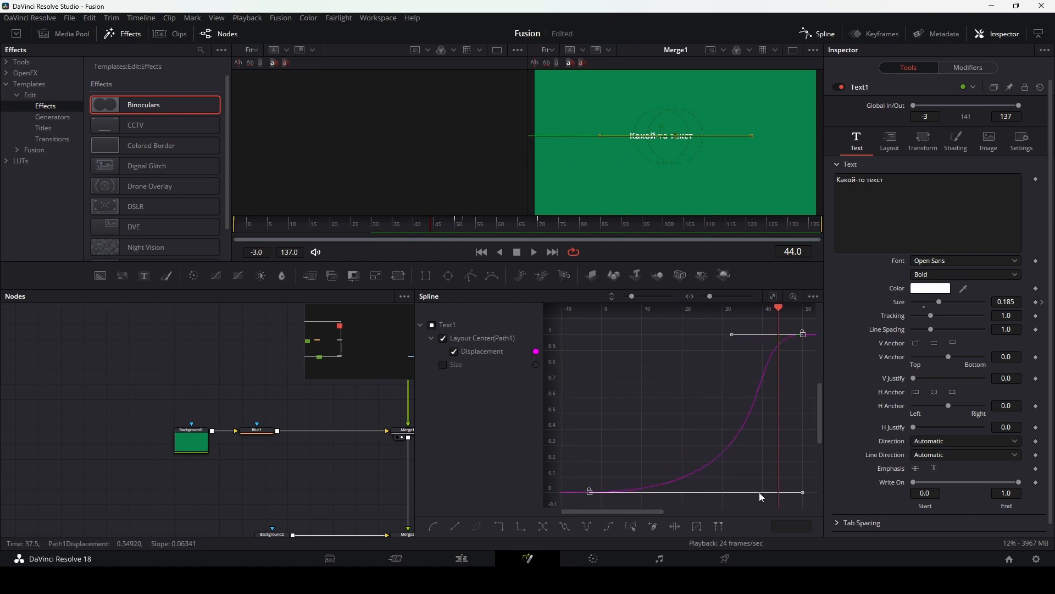
drag(803, 494, 685, 495)
drag(732, 334, 574, 341)
click(481, 252)
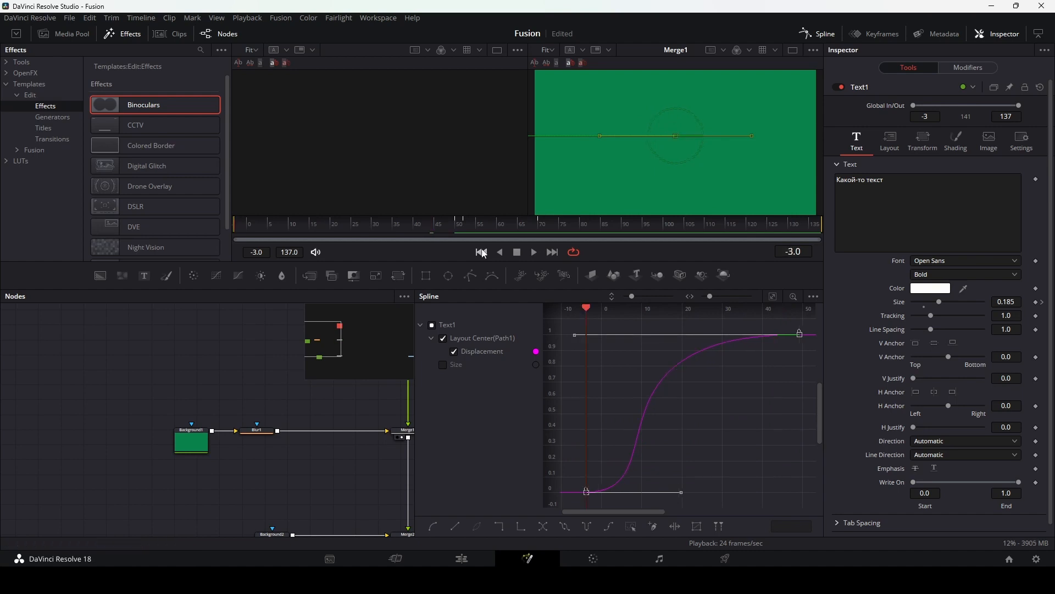
click(535, 252)
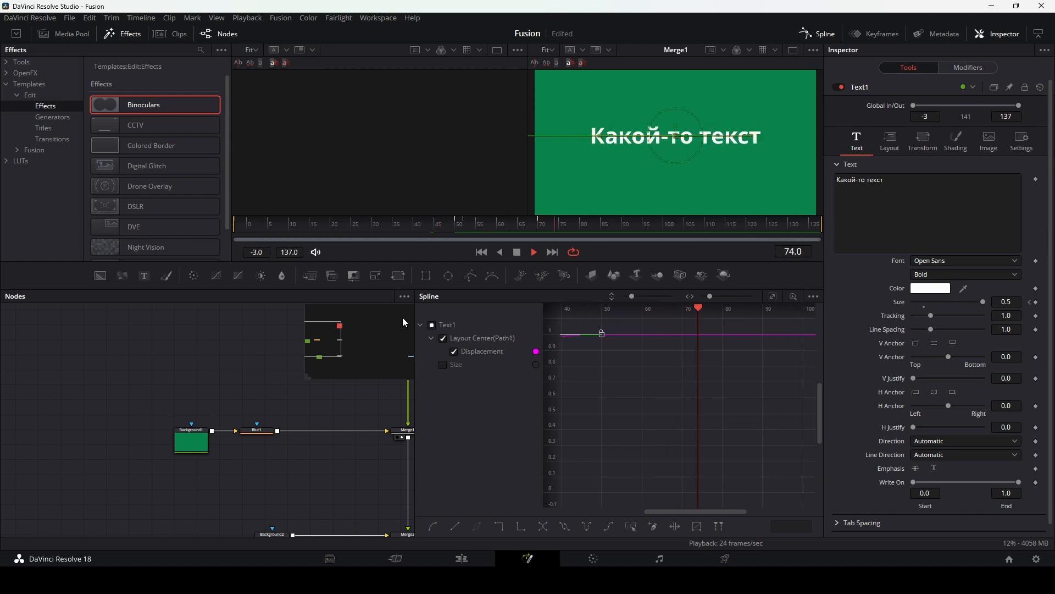
key(space)
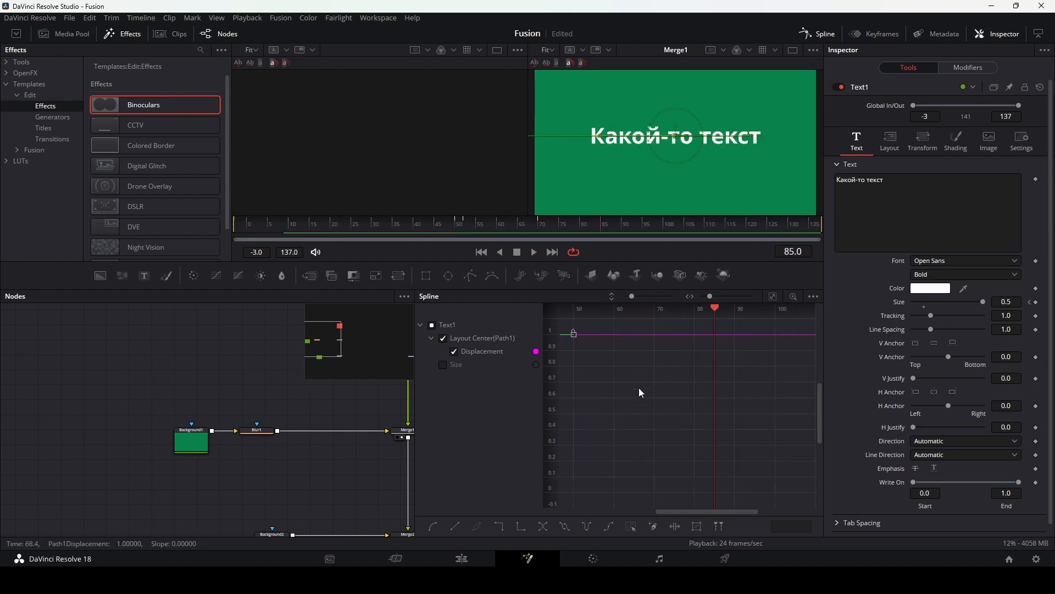
Step: Hide Text1's layout center Displacement curve and show its Size curve in the Spline editor
drag(615, 399, 710, 397)
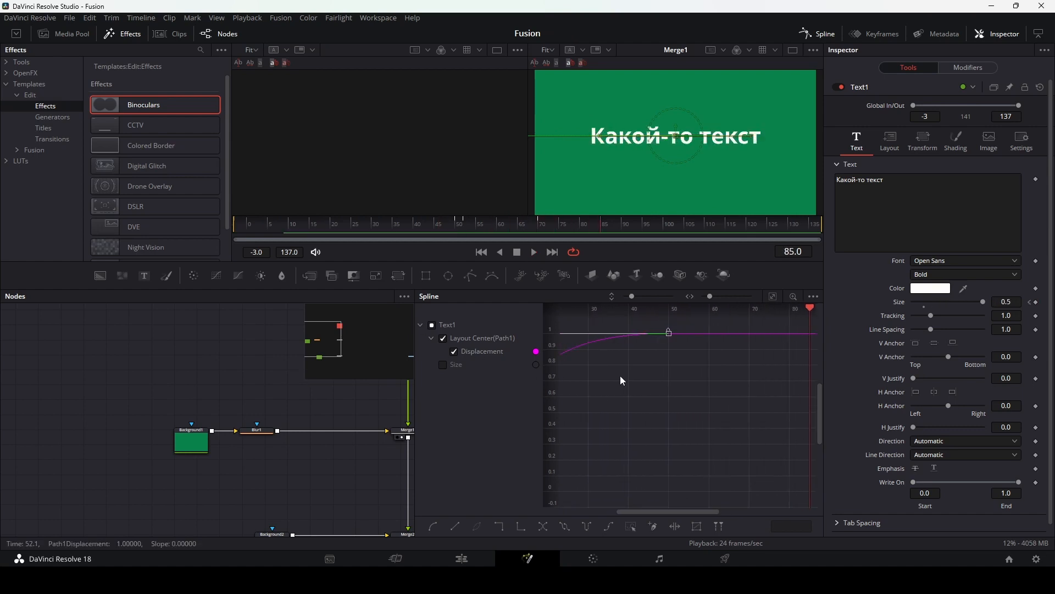
click(442, 338)
click(443, 365)
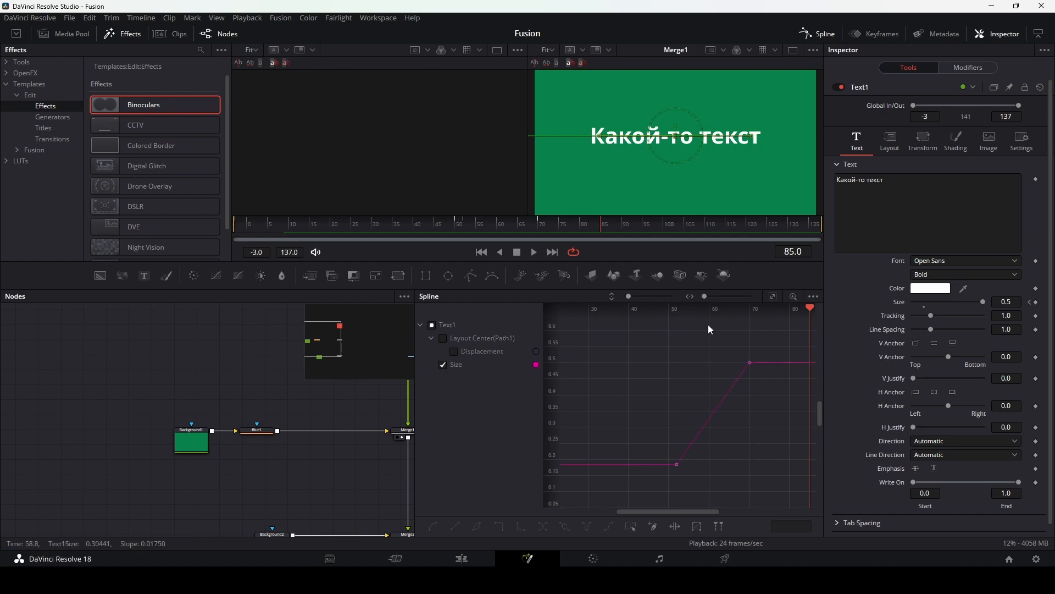
Step: Smooth both Size keyframes with a long handle on the first one for a slow start, and play from frame 46
drag(770, 337, 756, 465)
key(s)
click(443, 226)
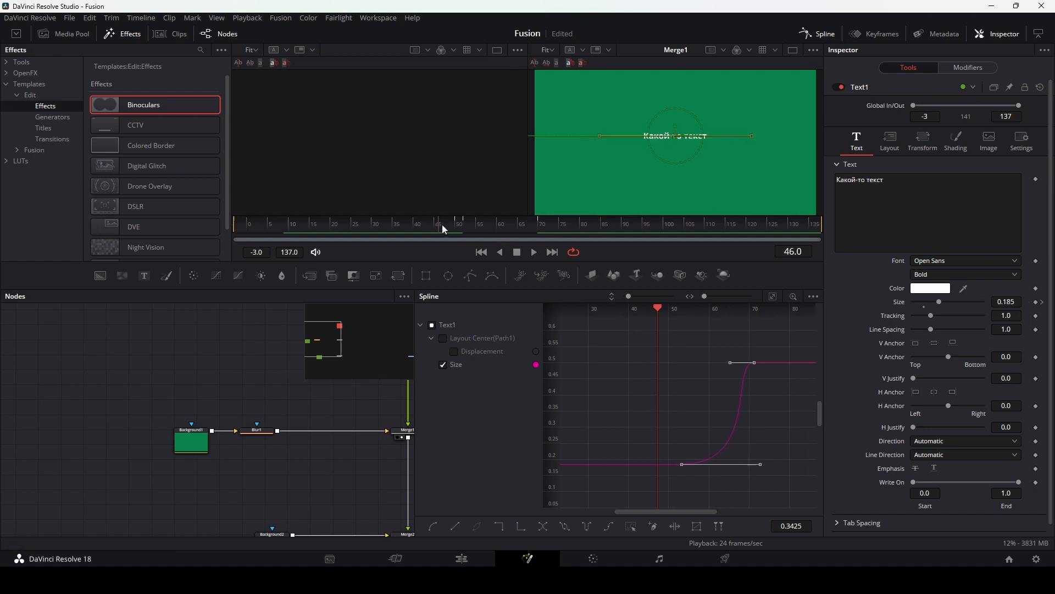
key(space)
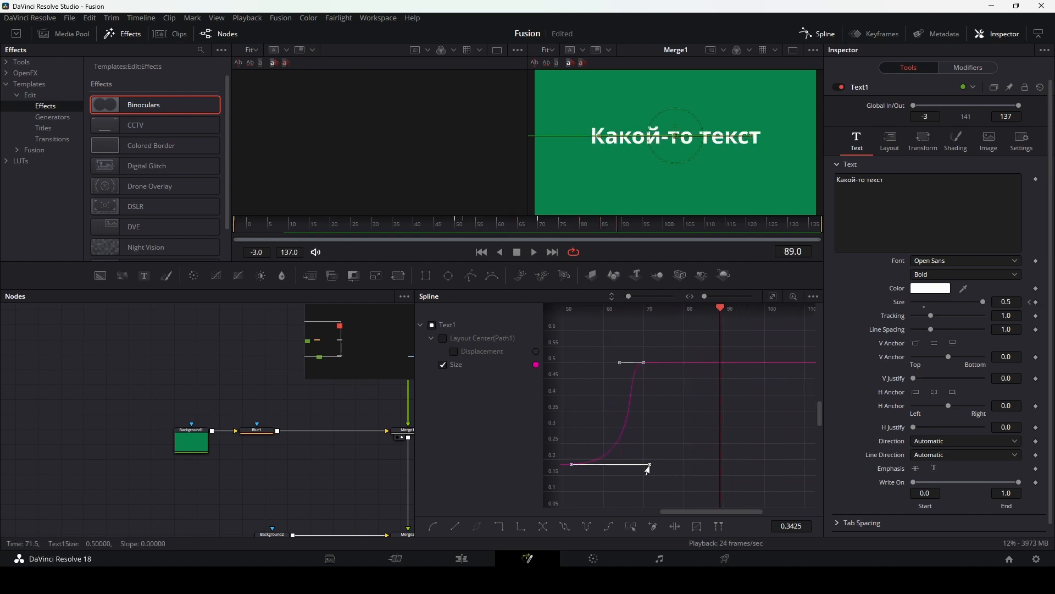
Step: Set the Size curve back to linear interpolation between its two keyframes and play the text's growth
drag(650, 464, 604, 469)
drag(672, 335, 566, 480)
drag(673, 328, 567, 484)
click(454, 526)
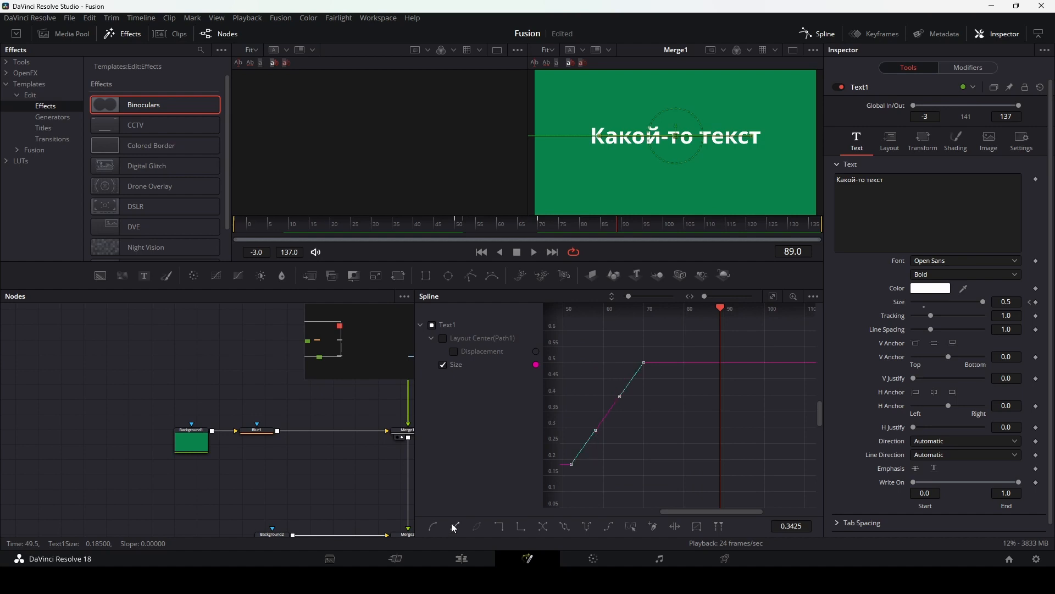
click(665, 452)
key(space)
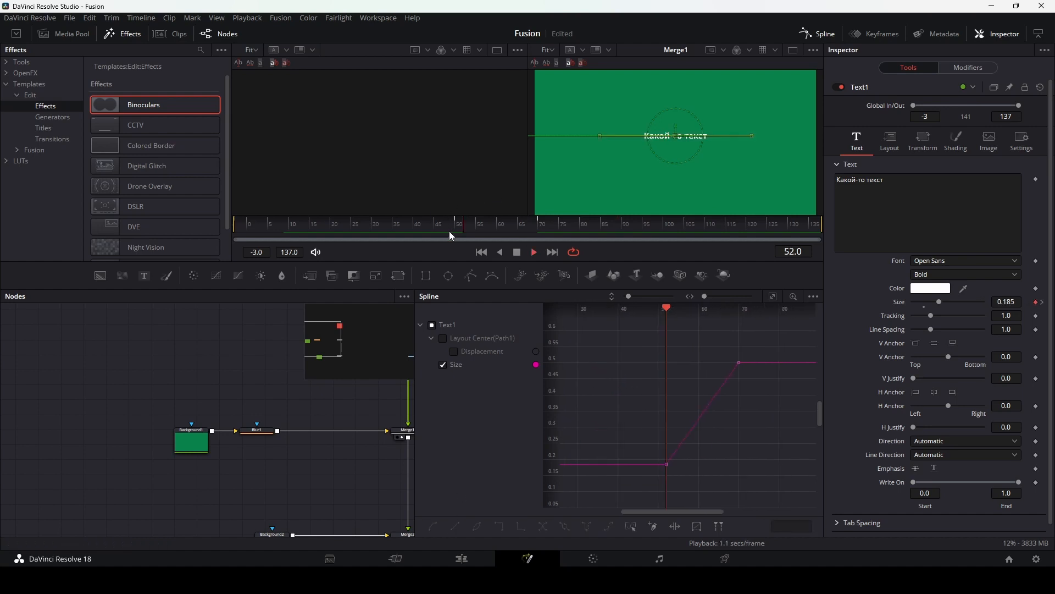
key(space)
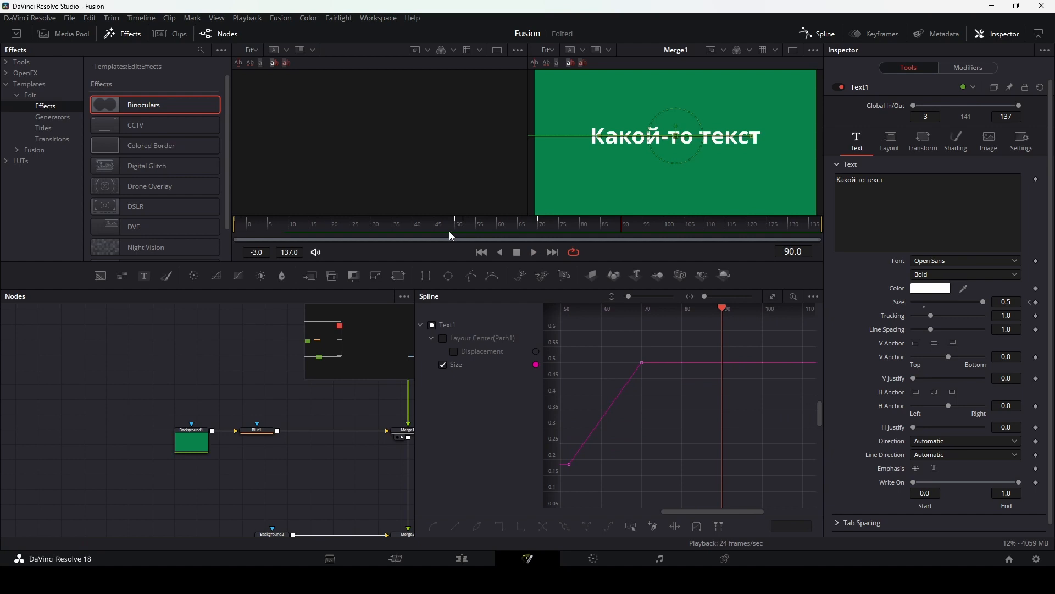
Step: Smooth both Size keyframes with a long handle on the last one for a slow finish, and play the text's growth
drag(667, 342, 563, 491)
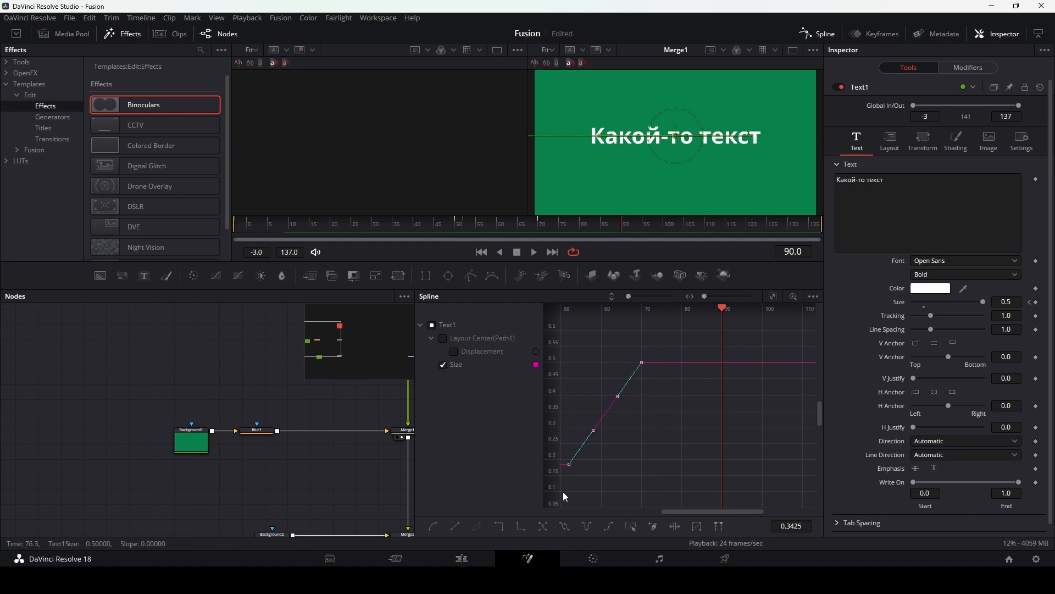
key(s)
drag(617, 363, 570, 367)
click(431, 225)
key(space)
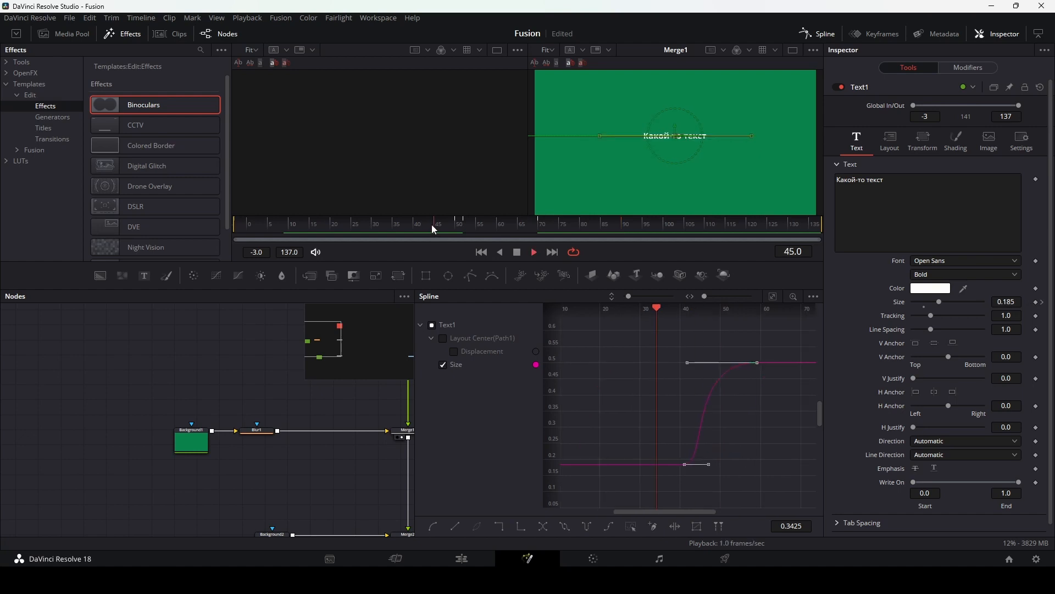
key(space)
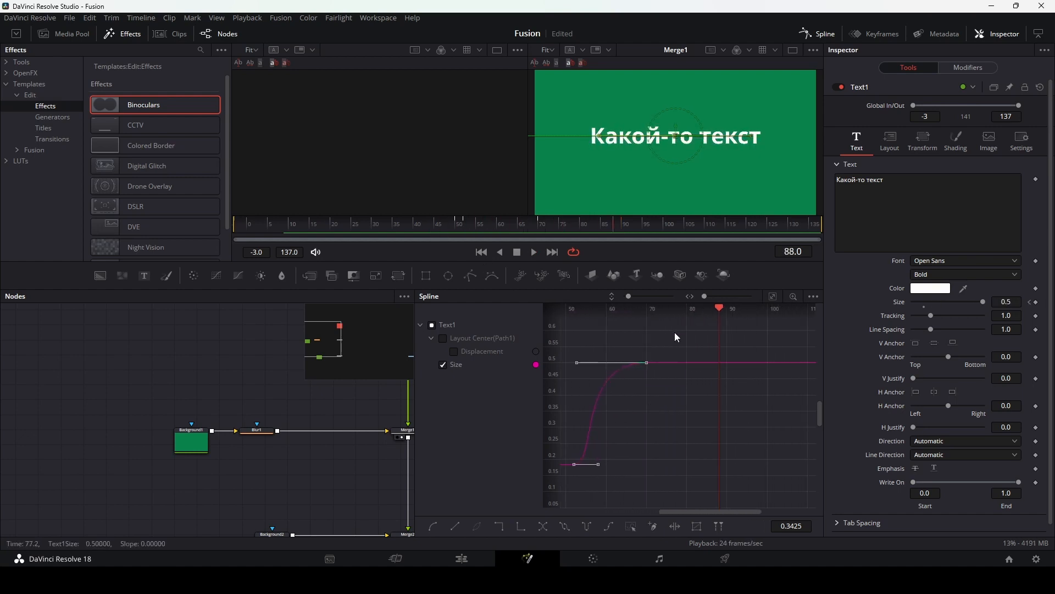
Step: Return the Size keyframes to linear interpolation, loop the segment between them, and play the repeating size change
drag(675, 332, 569, 491)
click(457, 526)
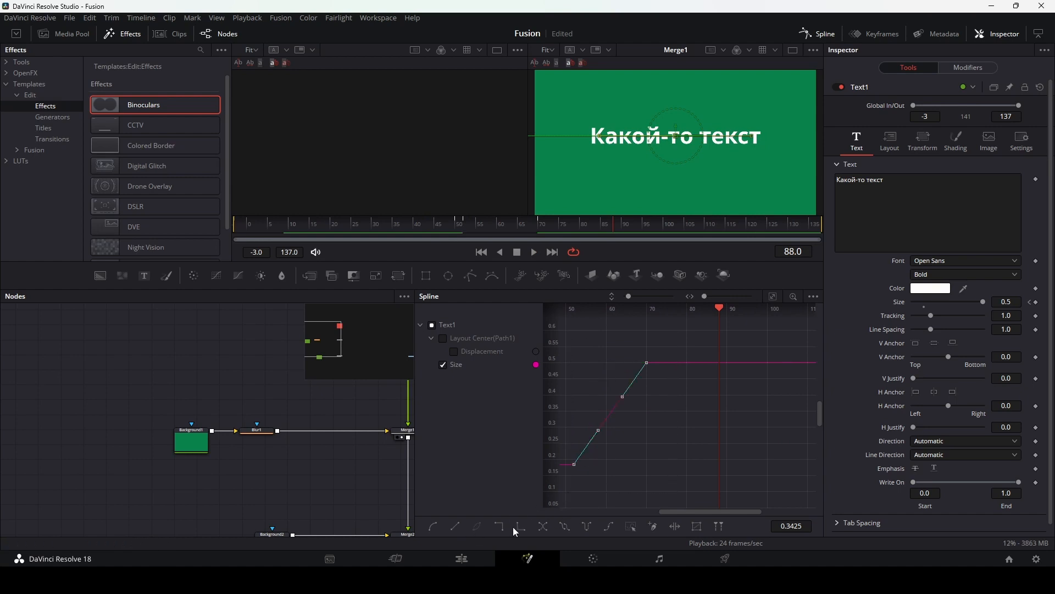
click(566, 528)
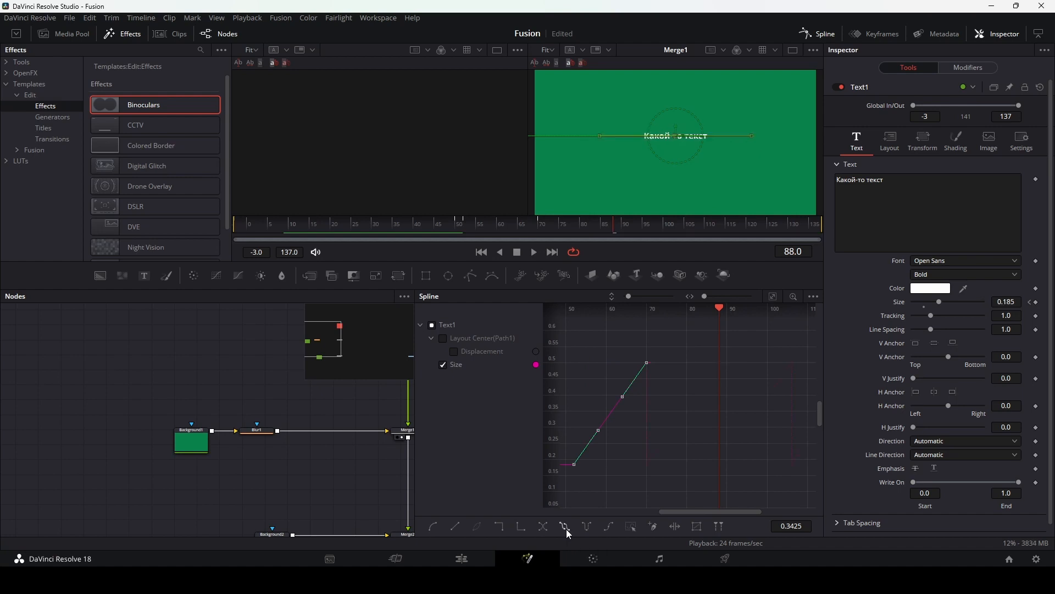
click(456, 227)
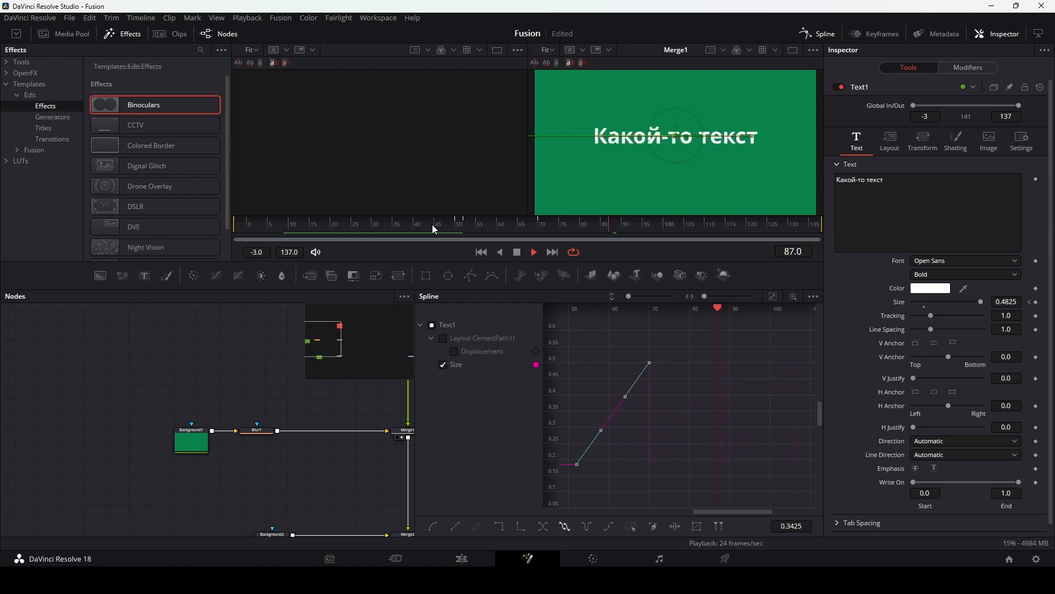
key(space)
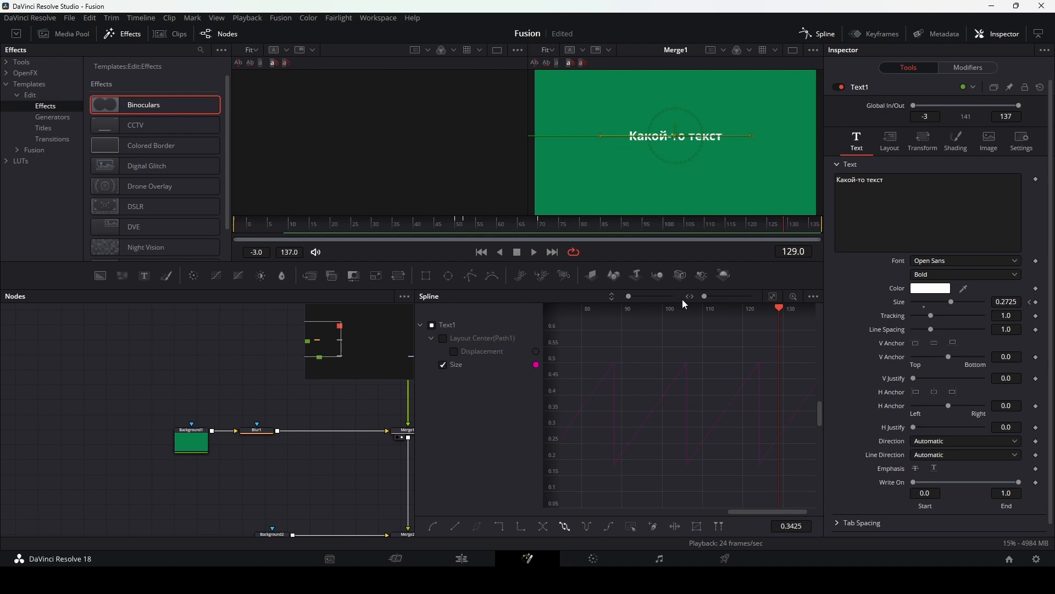
Step: Fit the Size curve in the Spline graph, select both keyframes and undo their looping
click(773, 296)
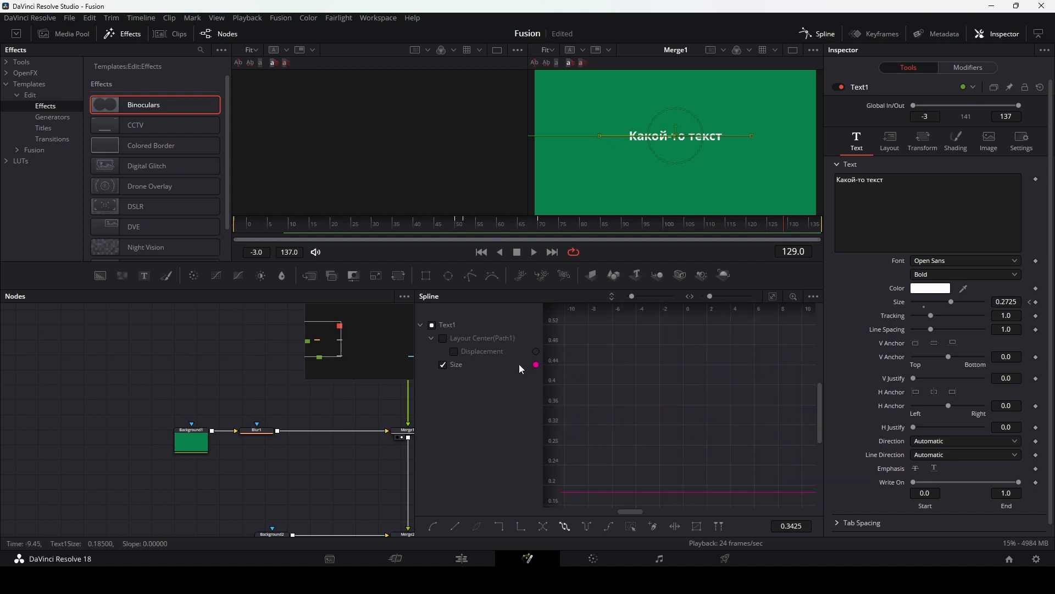
click(444, 365)
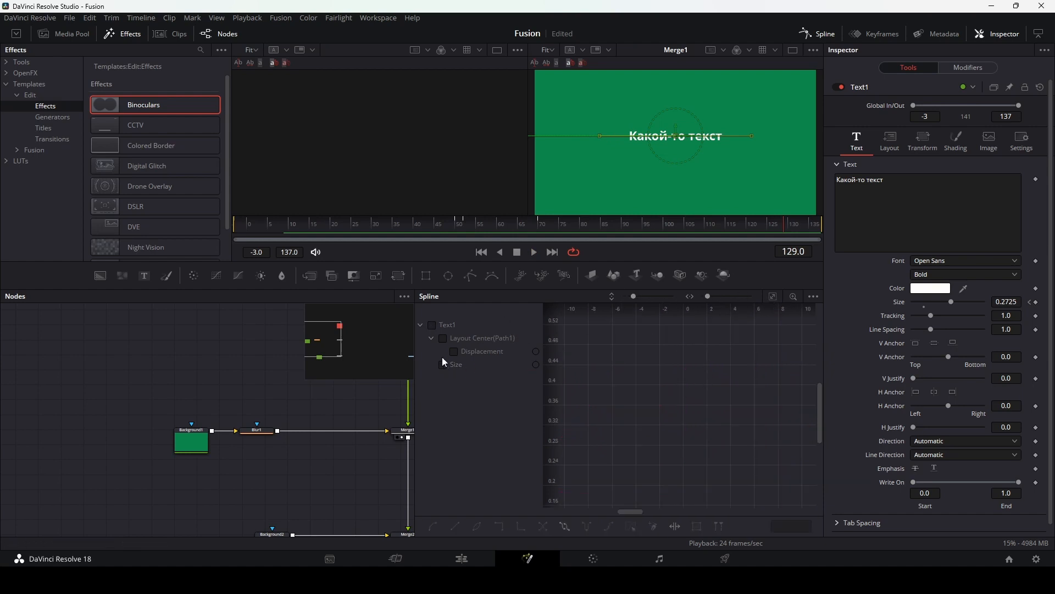
click(443, 365)
click(774, 296)
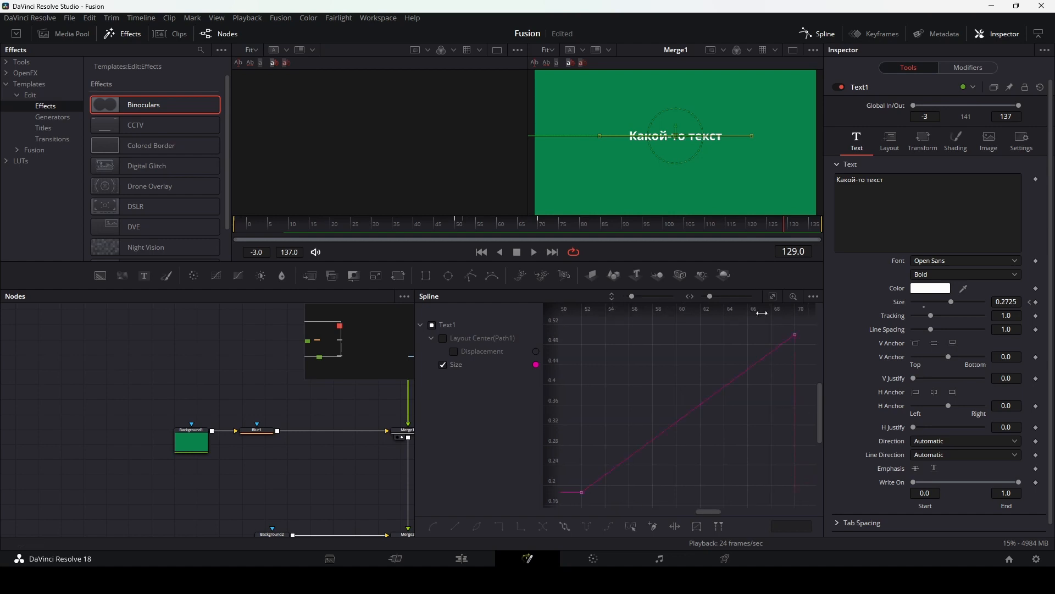
drag(803, 324, 578, 502)
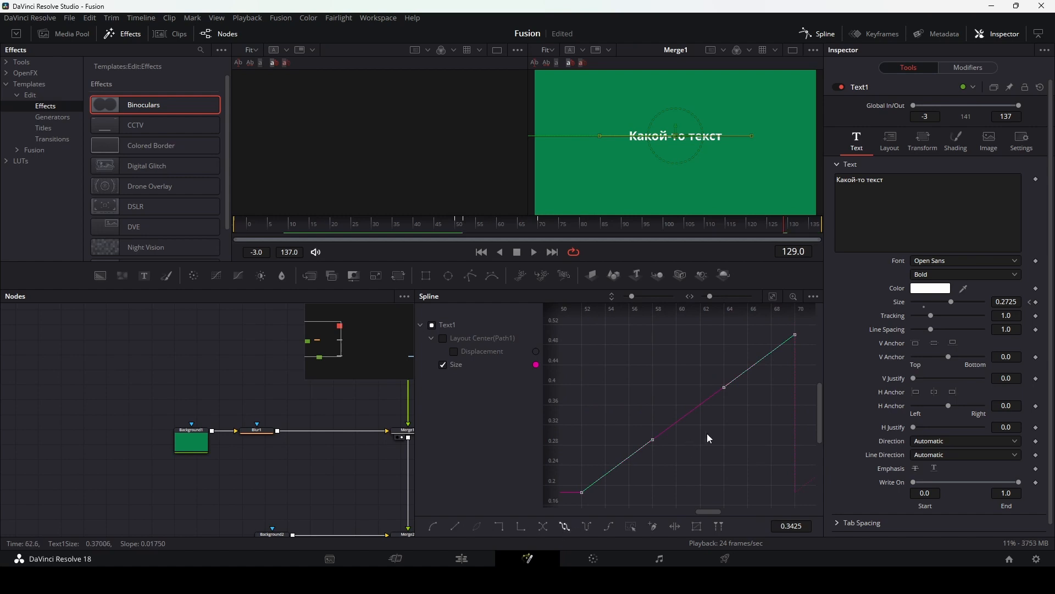
key(ctrl+z)
drag(750, 418, 770, 410)
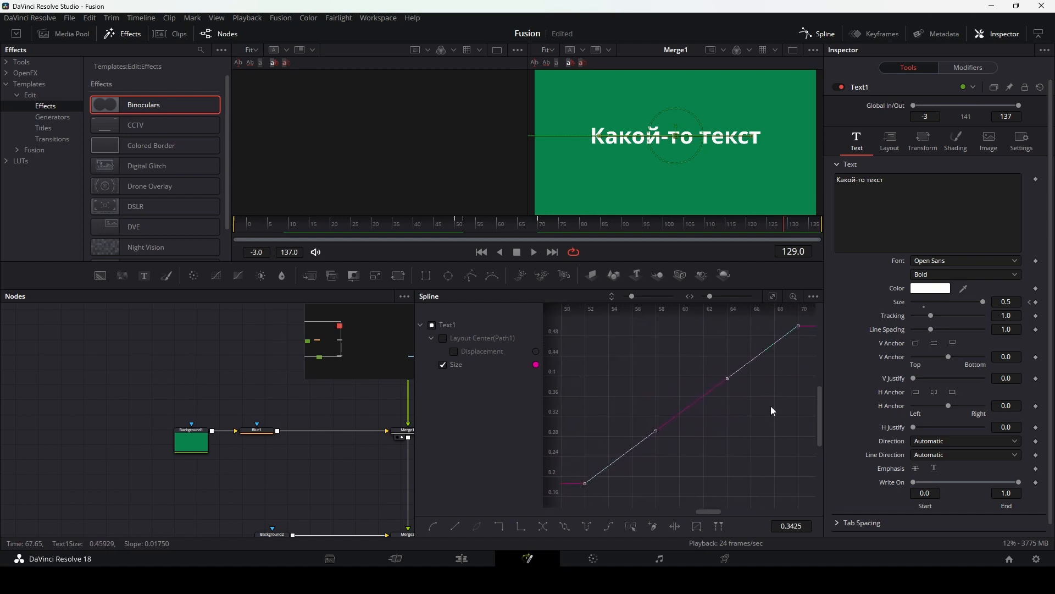
Step: Apply Ping-Pong repetition to the selected Size keyframes and play the text growing and shrinking
click(587, 528)
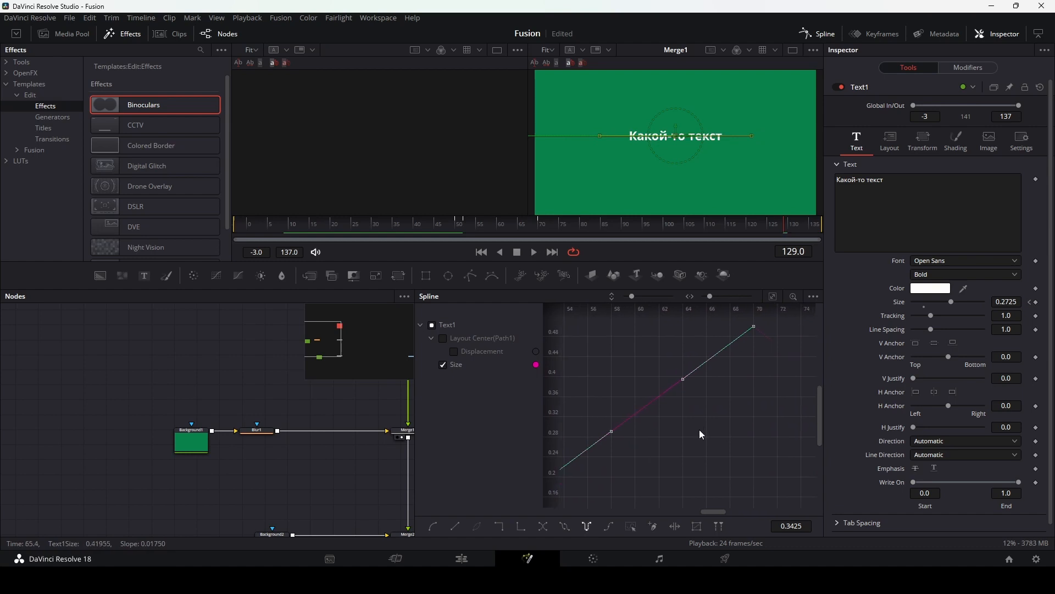
scroll(700, 430, right, 1)
scroll(699, 430, down, 4)
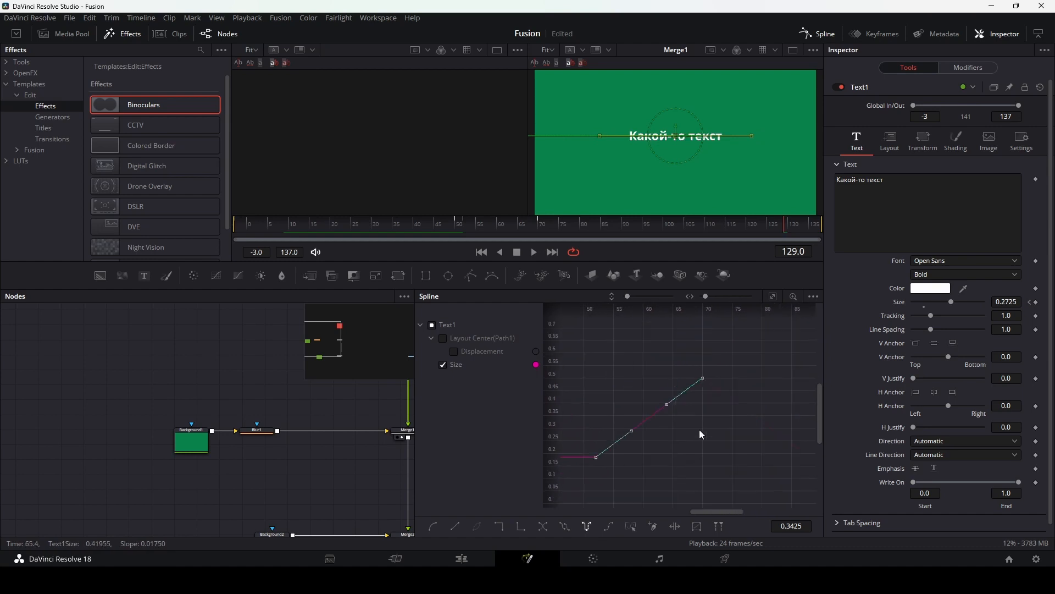
click(438, 225)
key(space)
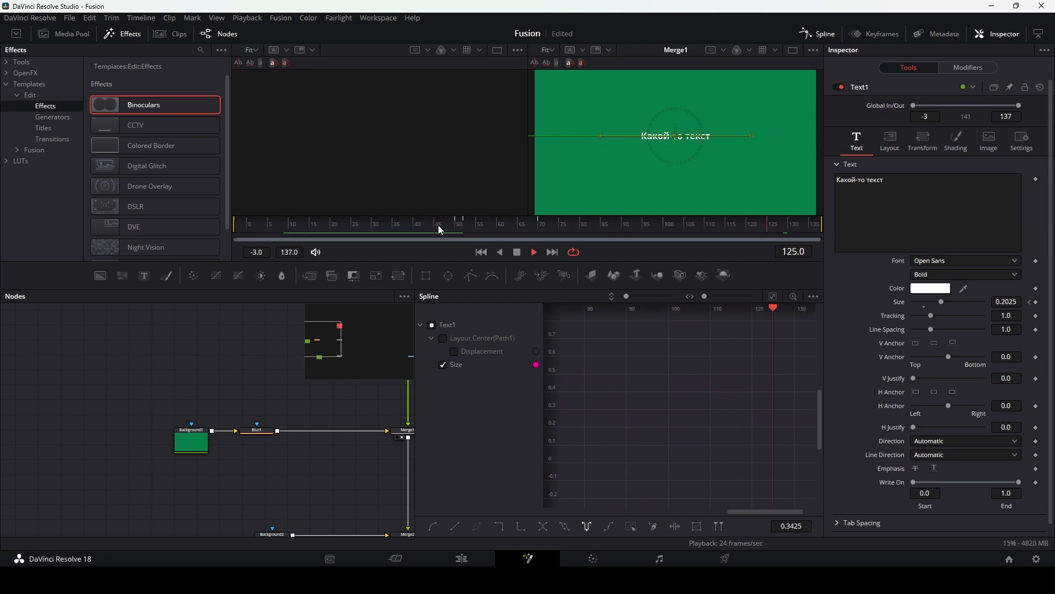
key(space)
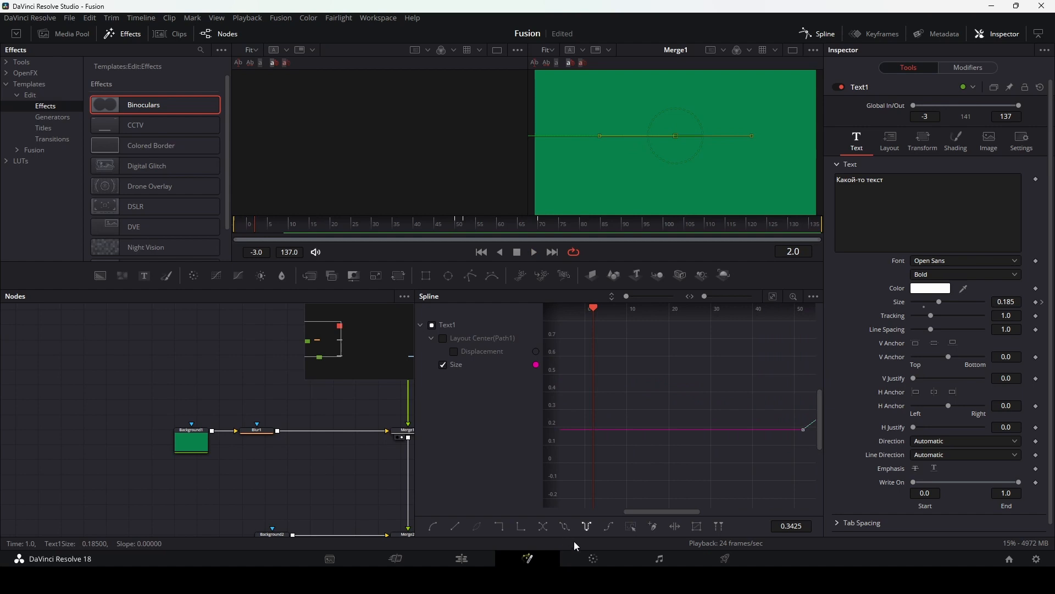
drag(638, 437, 737, 420)
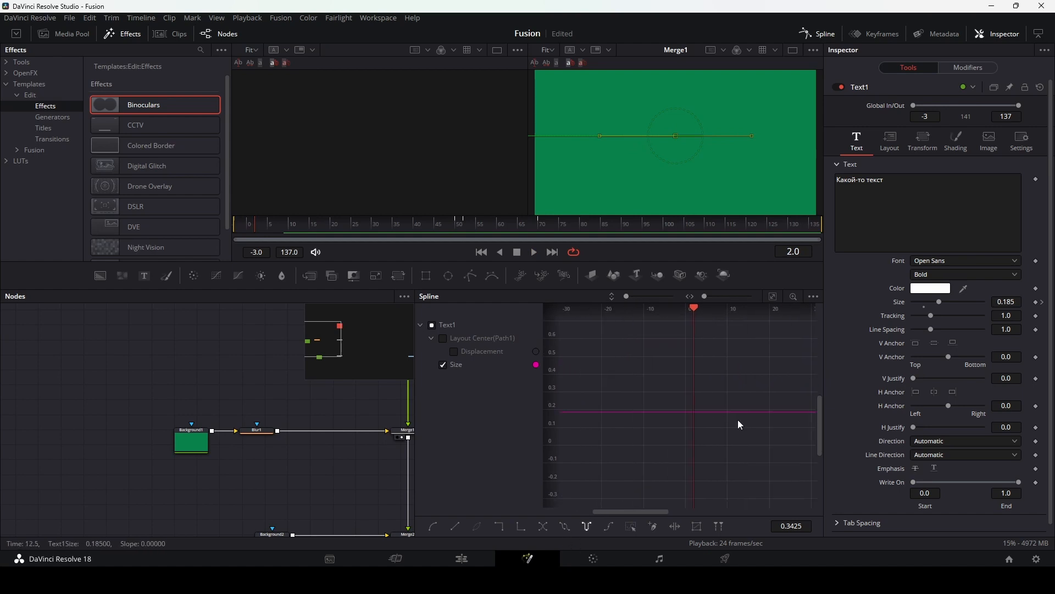
drag(631, 422, 776, 438)
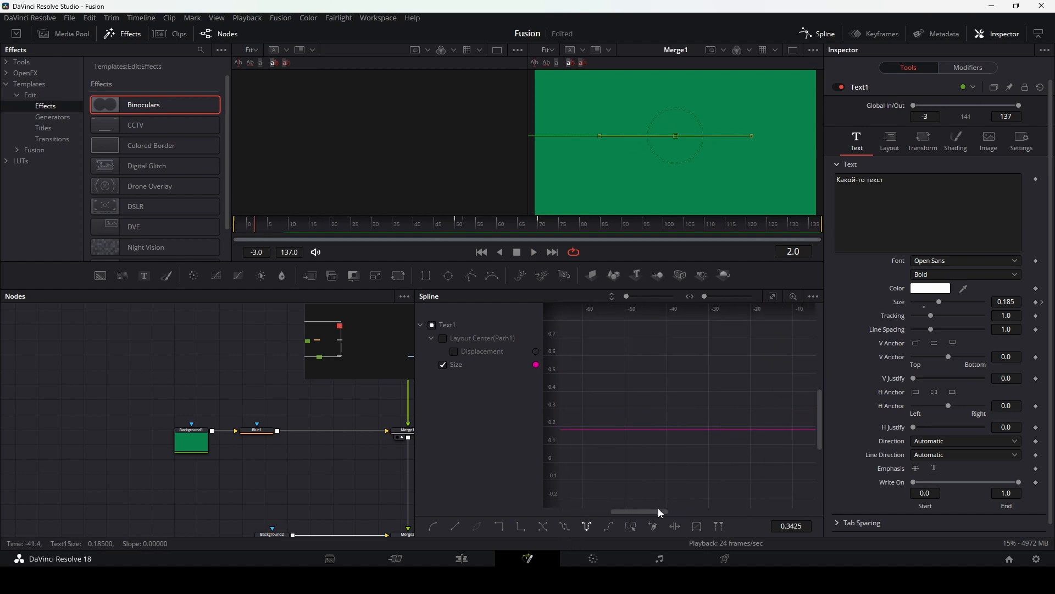
drag(646, 512, 748, 509)
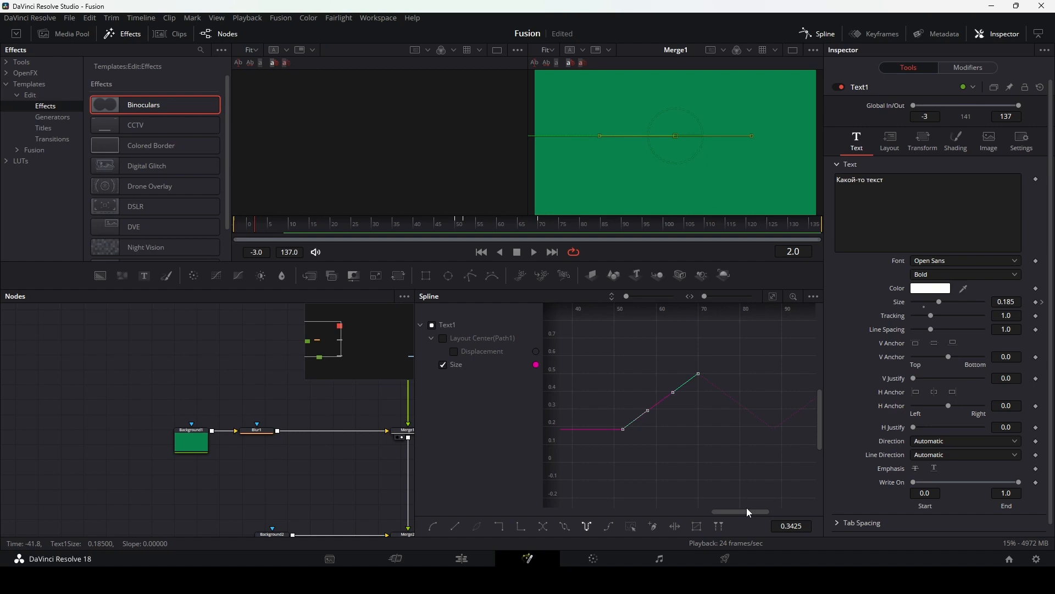
Step: Hide the Spline editor and scrub through the text animation to frame 70 to check the Size change
drag(747, 507, 765, 511)
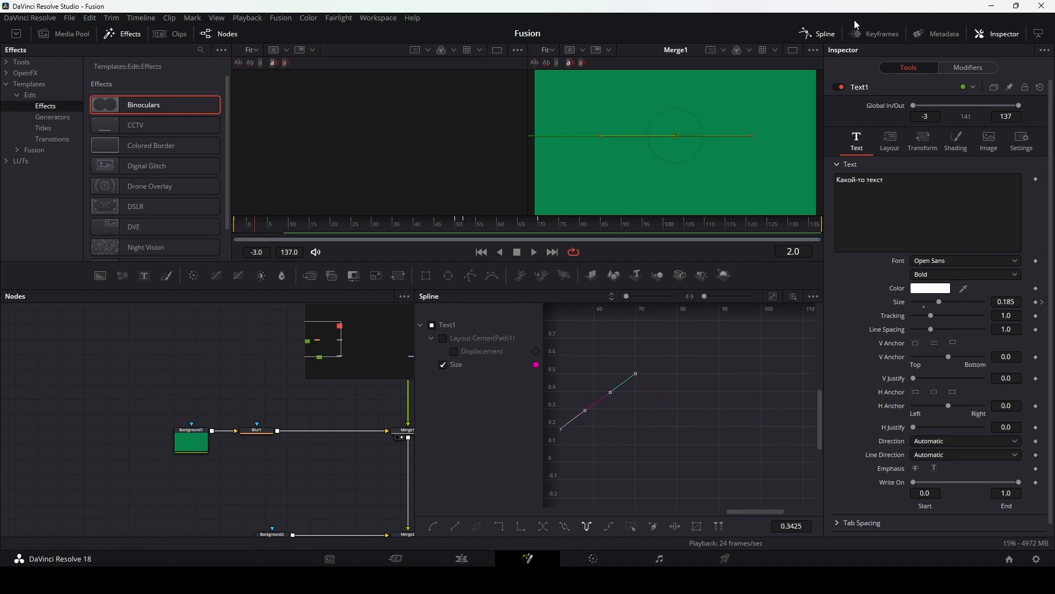
click(825, 35)
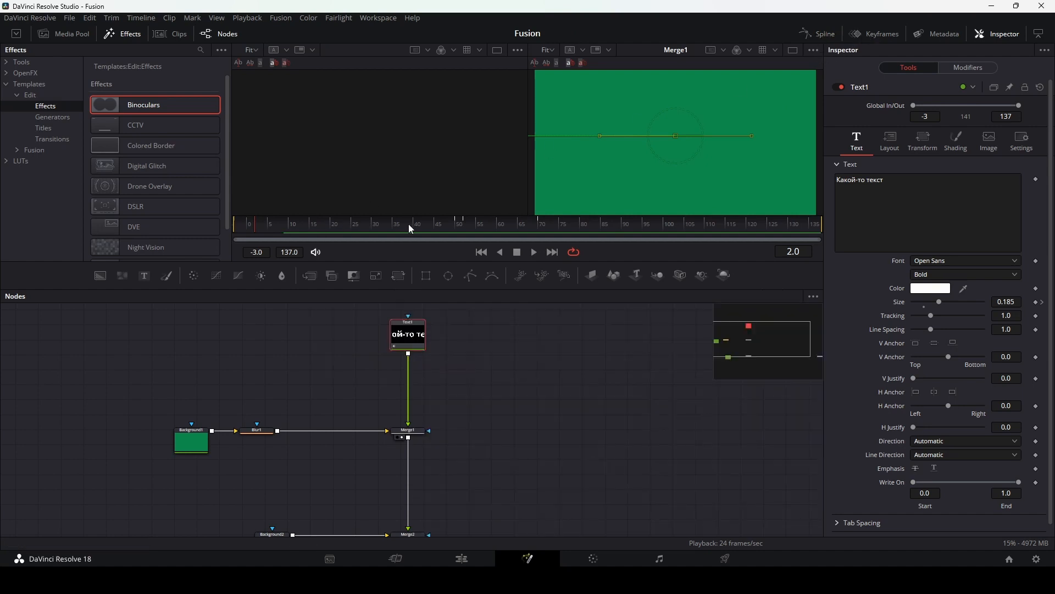
drag(255, 224, 465, 227)
drag(465, 228, 540, 227)
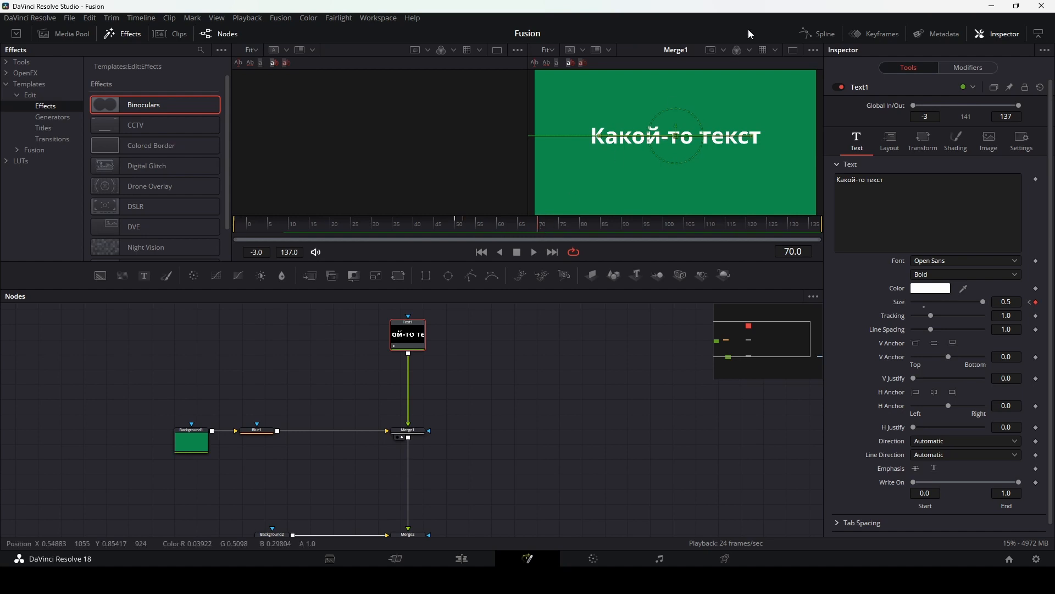
Step: Reopen the Spline editor and reshape the Size curve, moving its last keyframe to frame 56 with a value of 0.666
click(820, 34)
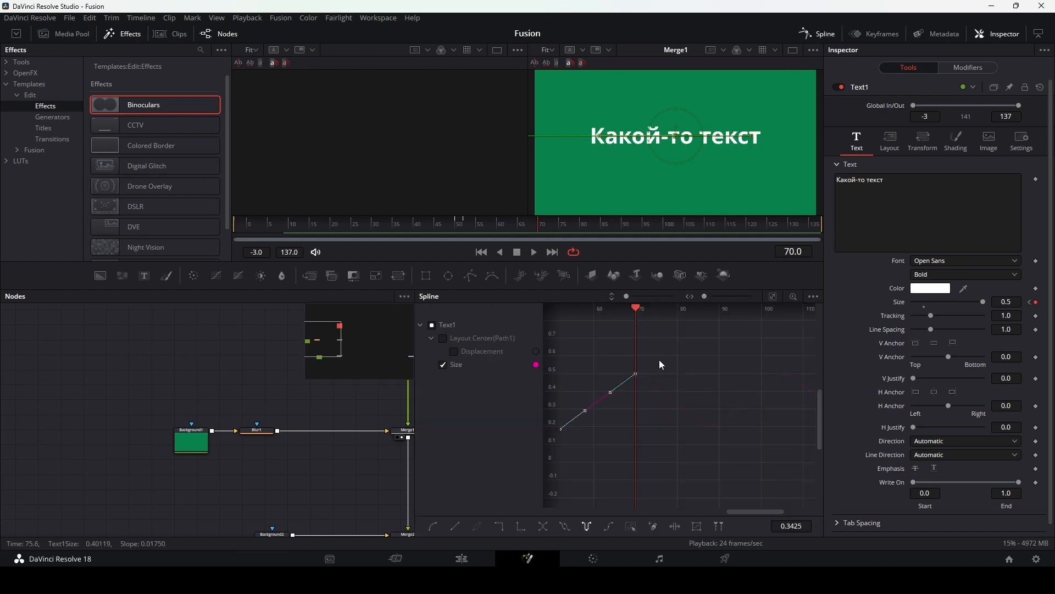
drag(624, 431, 677, 433)
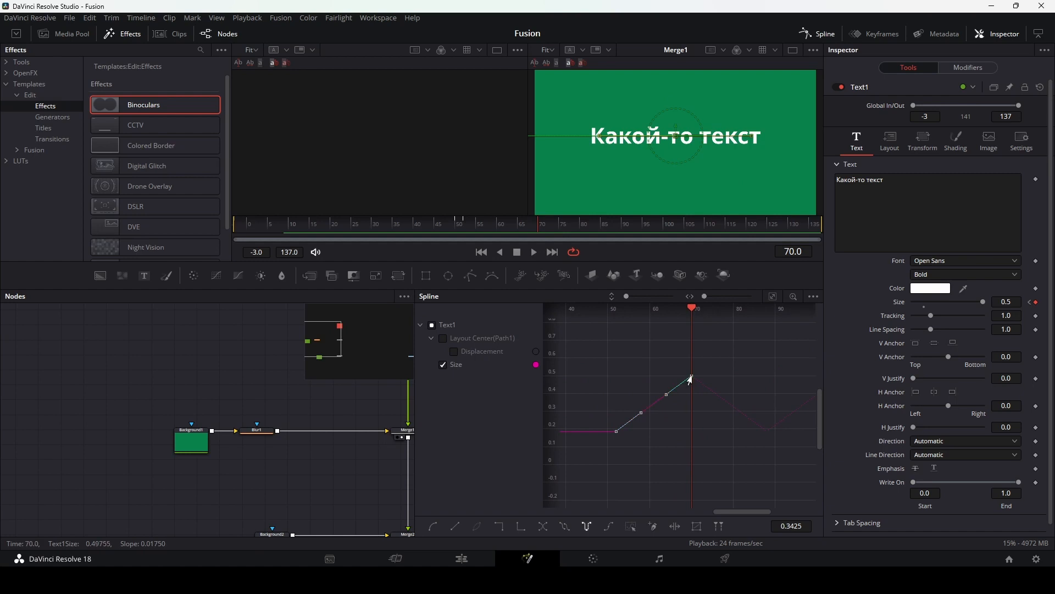
drag(691, 377, 619, 385)
click(711, 364)
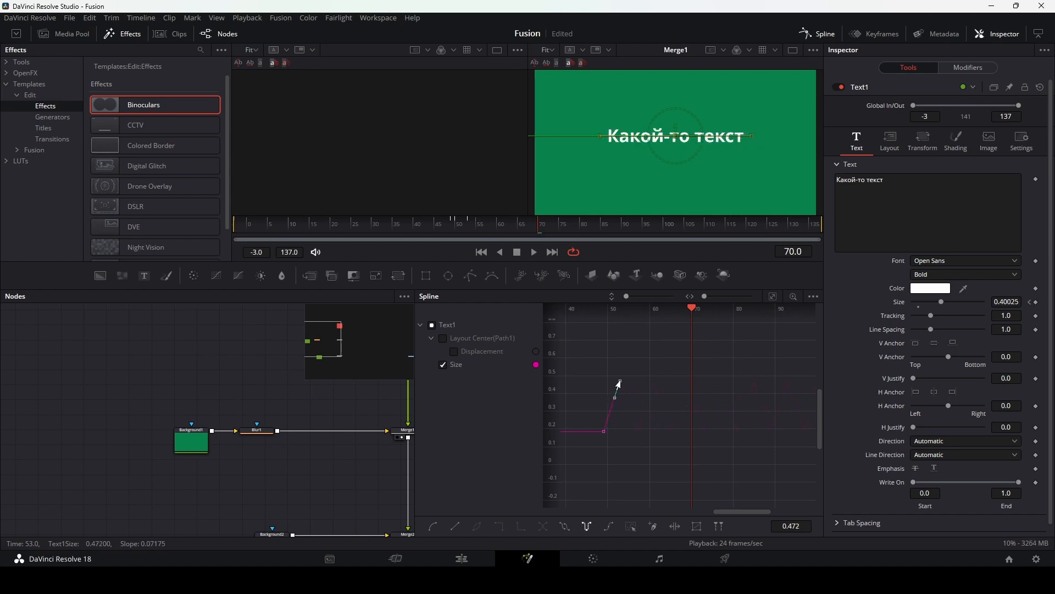
drag(619, 385, 630, 363)
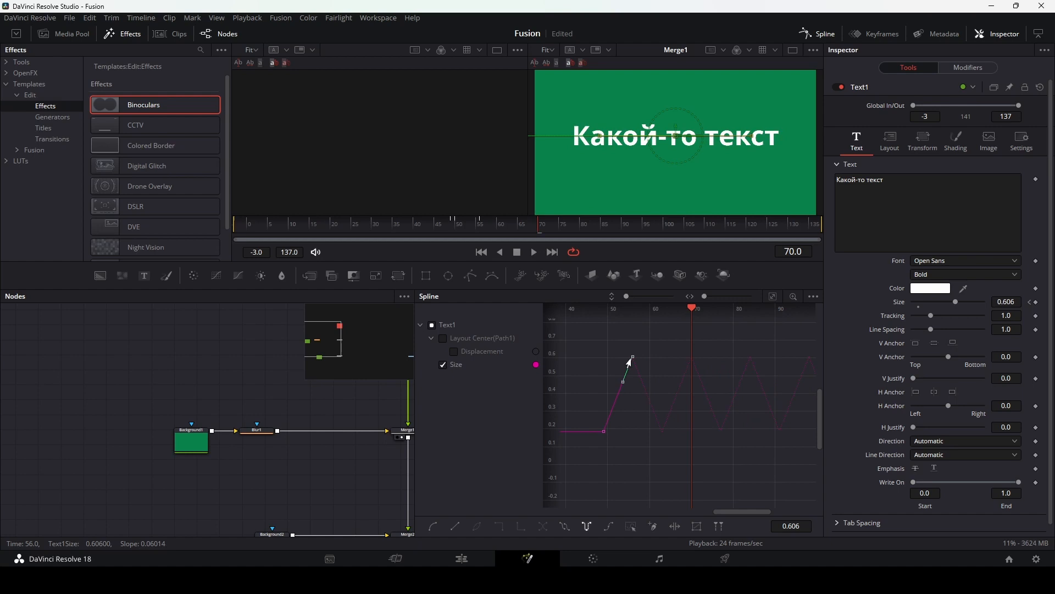
drag(630, 363, 654, 364)
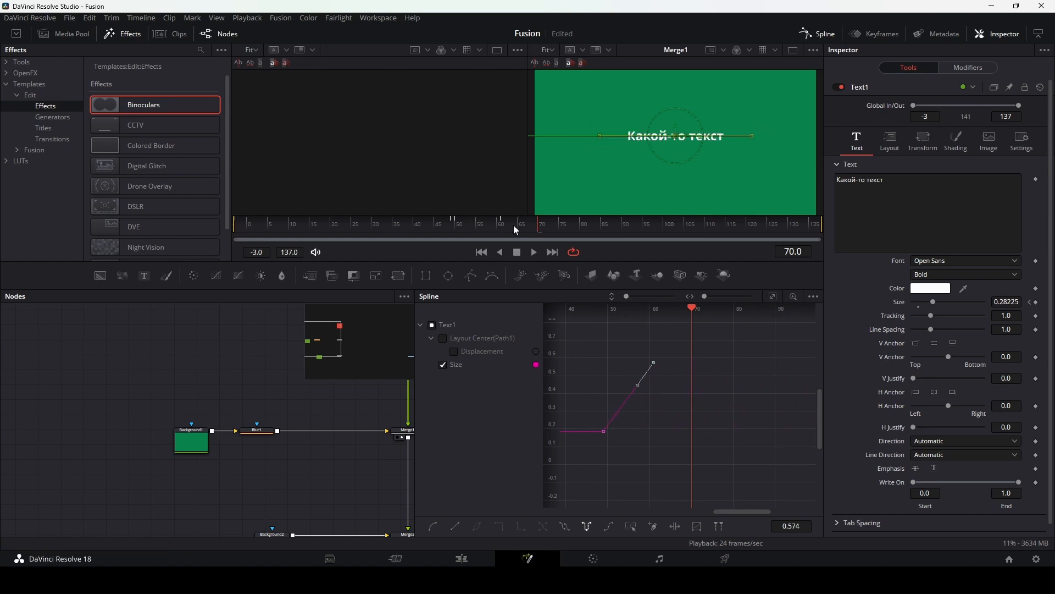
drag(653, 365, 633, 407)
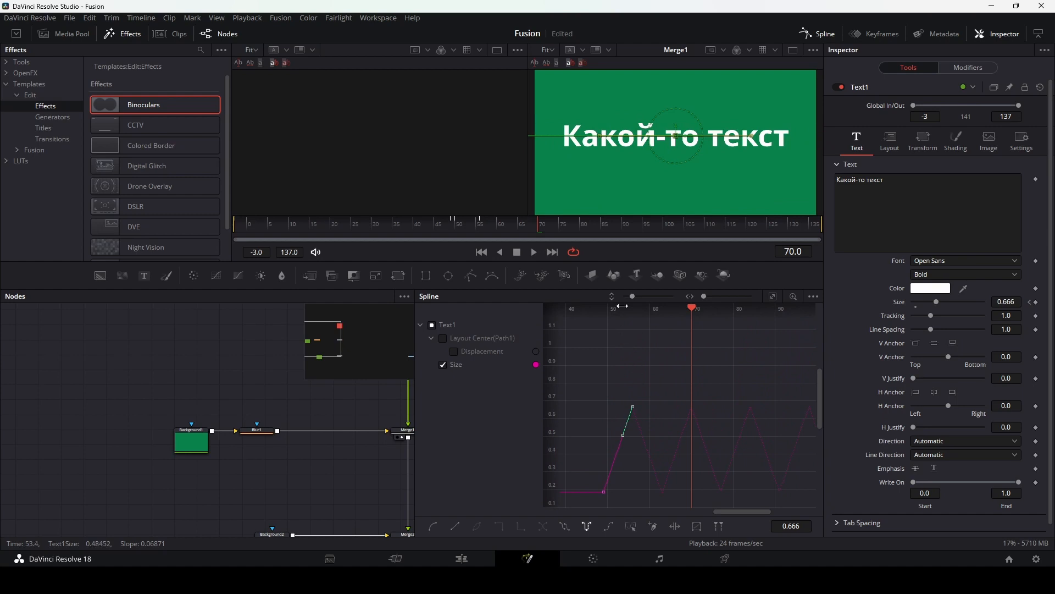
Step: Replace the Spline editor with the Keyframes editor, expand Text1, go to frame 56 and fit all tracks in view
click(818, 34)
click(874, 33)
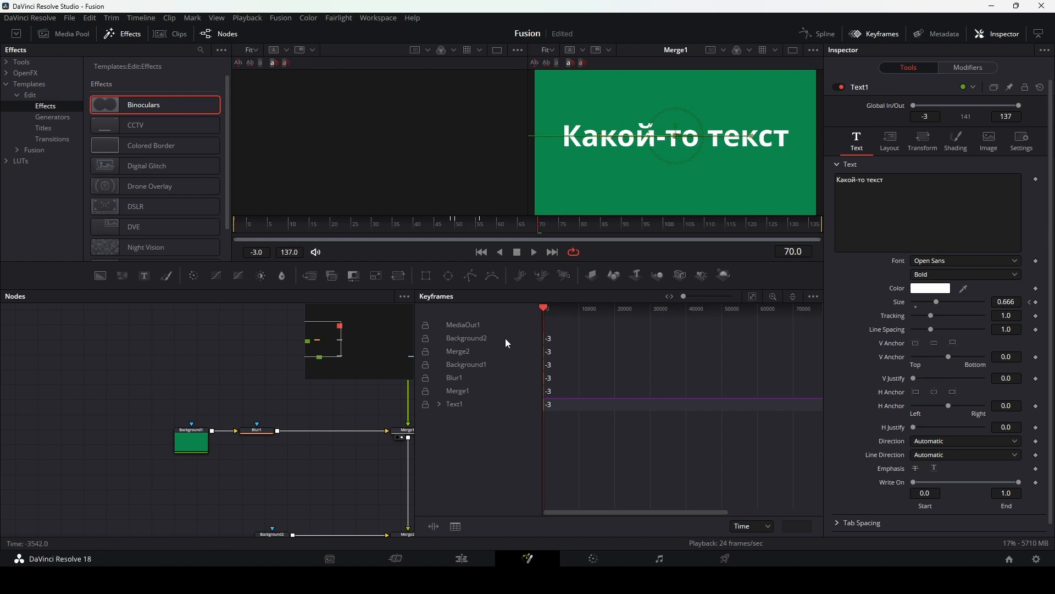
click(439, 404)
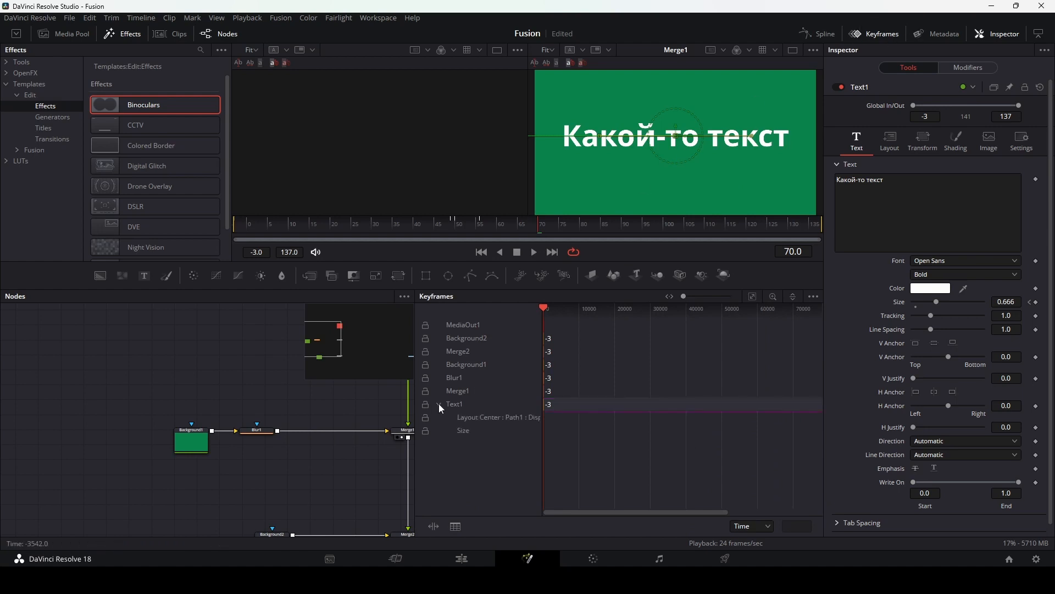
click(464, 431)
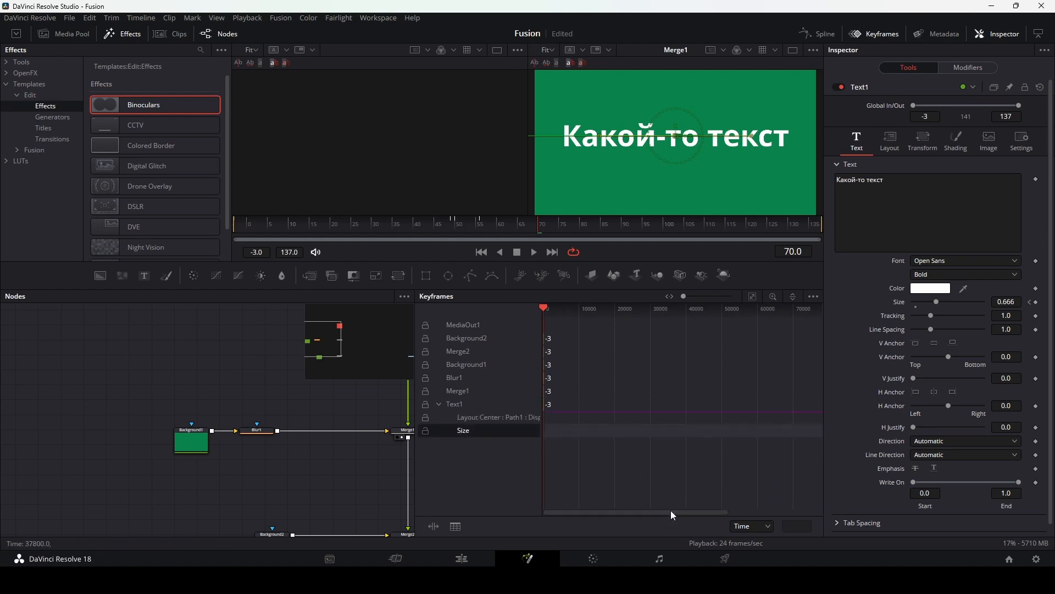
drag(670, 510, 627, 513)
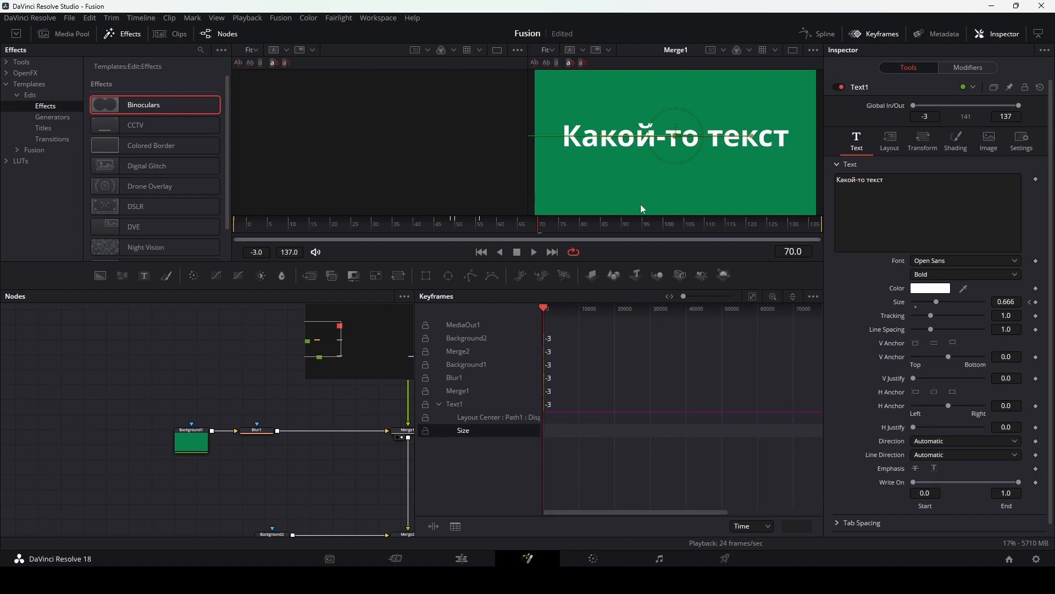
click(479, 227)
click(751, 296)
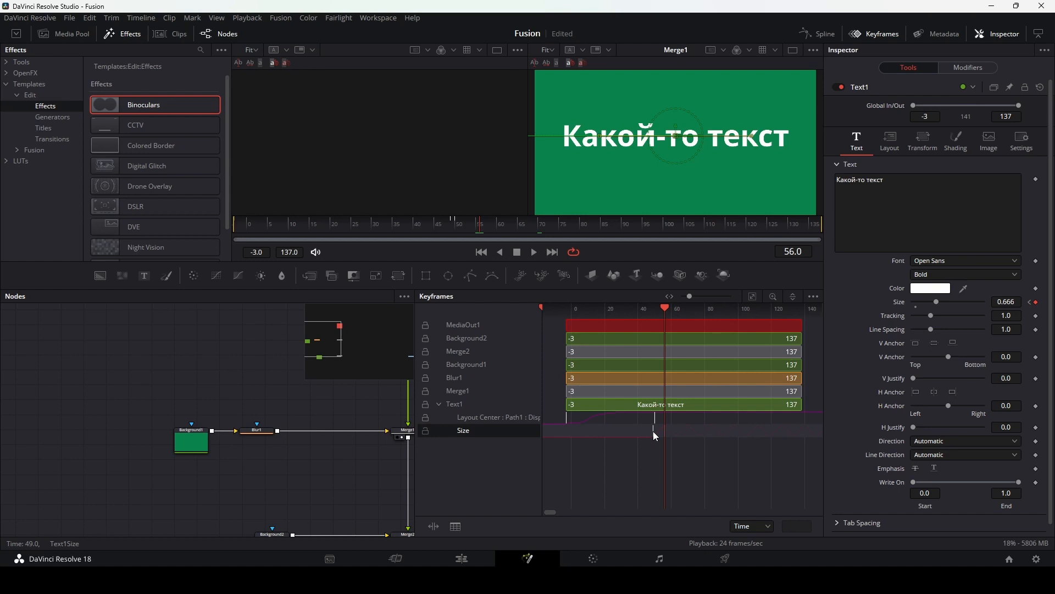
Step: Shift both Size keyframes later, with the last at frame 69, and move the first position keyframe to frame 20
drag(653, 431, 658, 431)
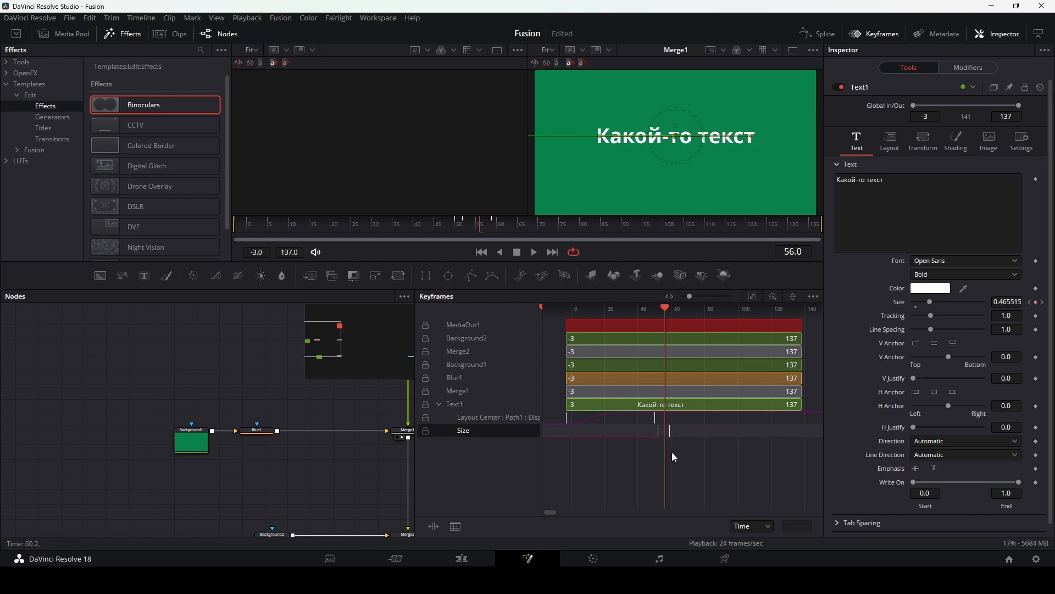
mouse_move(669, 434)
mouse_down()
mouse_move(710, 434)
mouse_move(683, 430)
mouse_up()
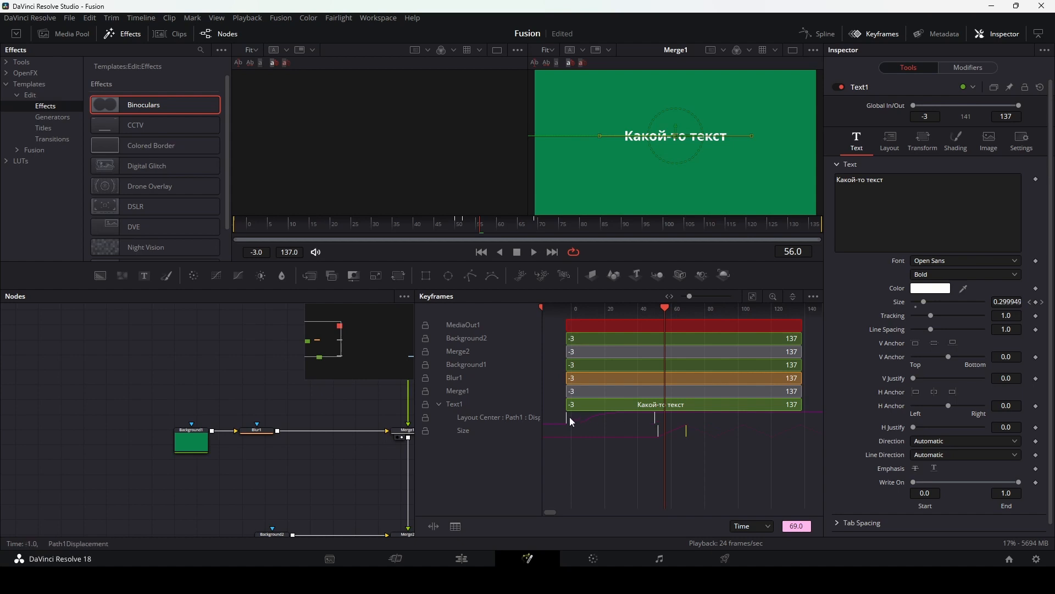
drag(564, 421, 577, 421)
mouse_move(612, 417)
mouse_down()
mouse_move(576, 417)
mouse_move(606, 422)
mouse_up()
Step: Jump to the first Size keyframe, retime it to frame 50 and bring the playhead onto it
mouse_move(665, 308)
mouse_down()
mouse_move(644, 309)
mouse_move(659, 312)
mouse_up()
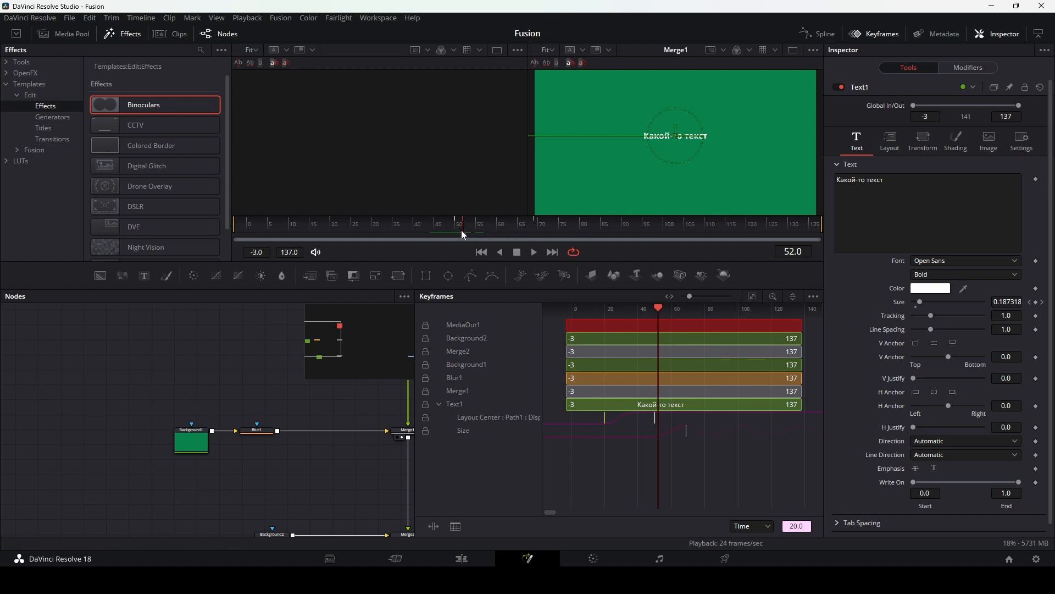
drag(463, 226, 465, 227)
click(1030, 302)
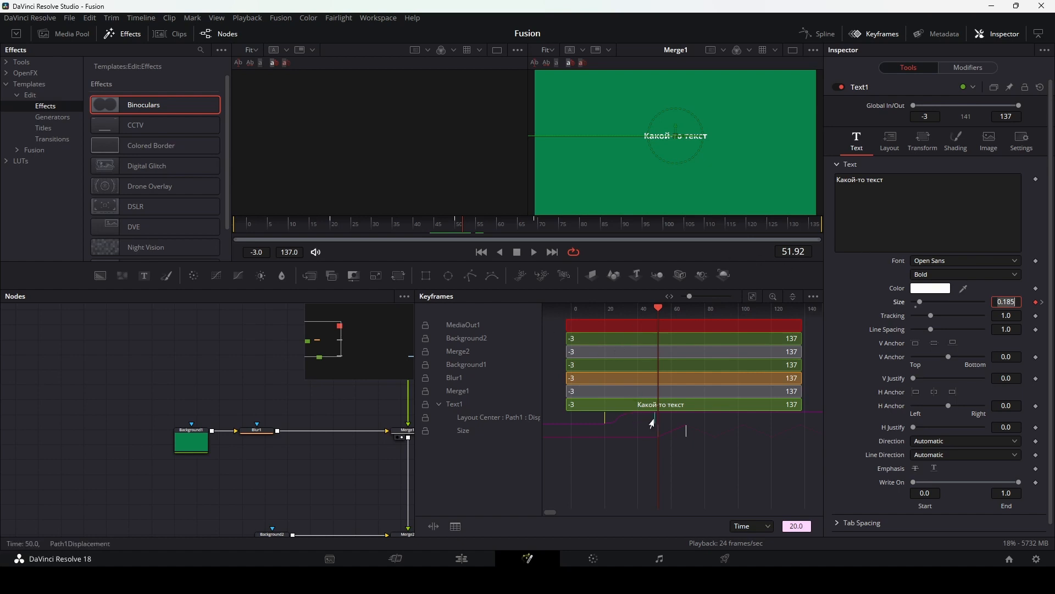
drag(658, 430, 656, 431)
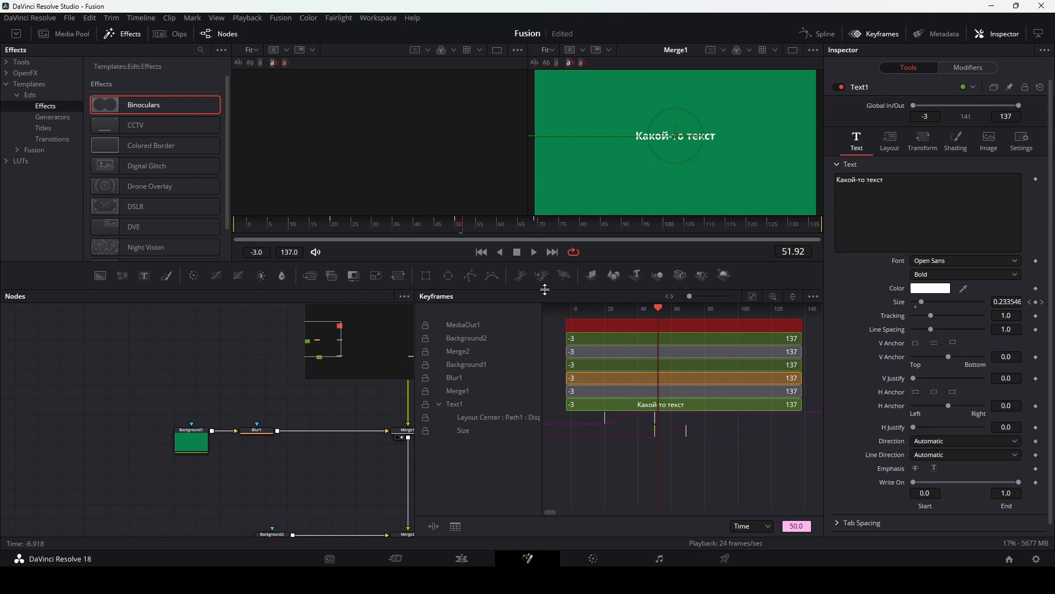
click(1030, 302)
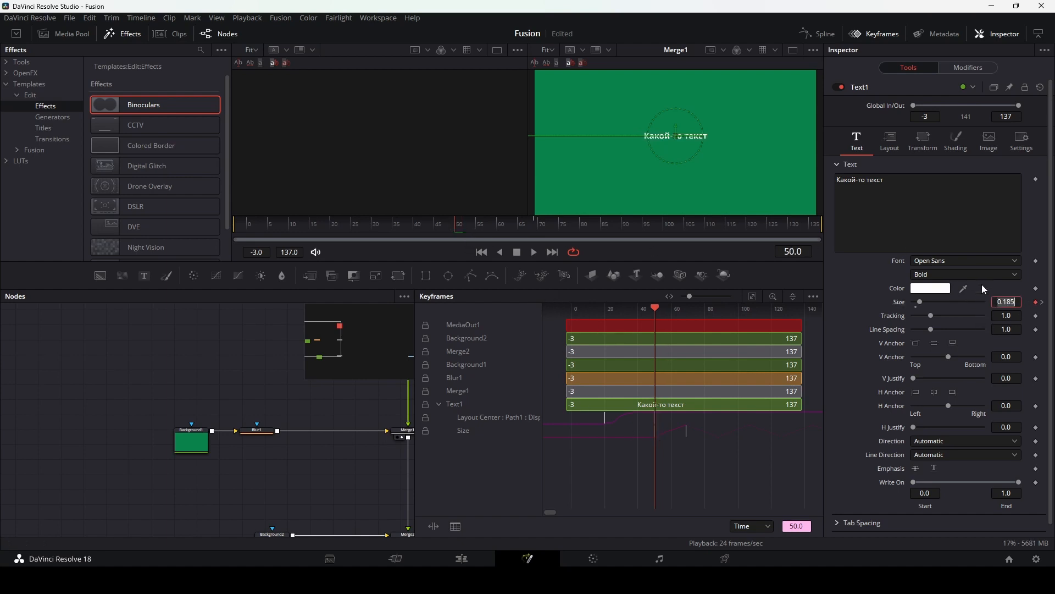
Step: Remove the Size keyframe at frame 50 and add a Size keyframe at frame 56
click(1037, 302)
drag(454, 227, 482, 226)
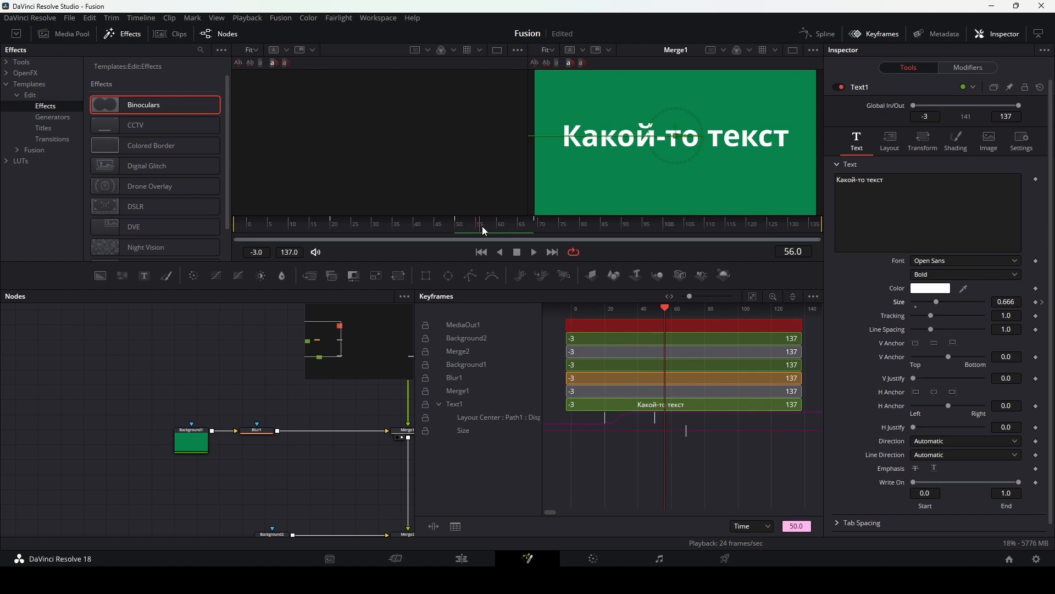
click(1036, 302)
Step: Show the Spline editor alongside the Keyframes editor, and close both to leave only the node graph
click(825, 34)
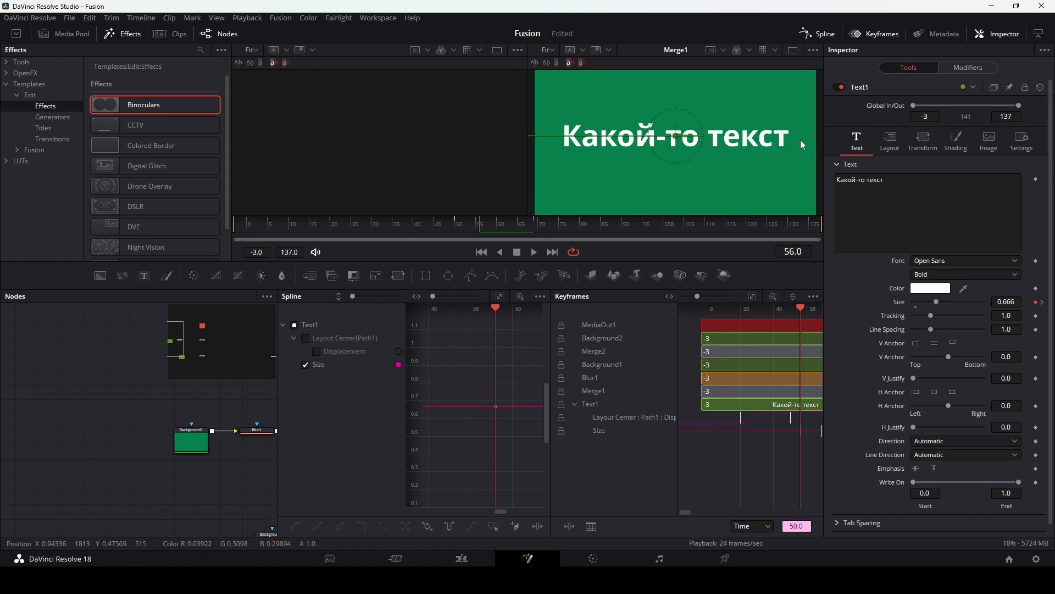
click(879, 34)
click(825, 34)
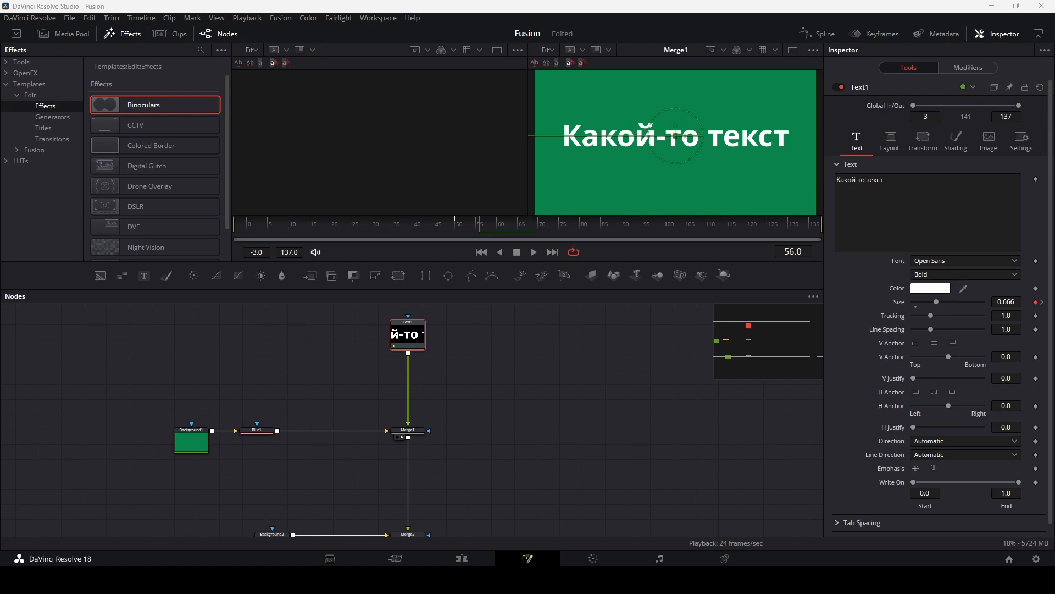
Step: Add a Motion Blur node and insert it on the connection between Text1 and Merge1
click(531, 354)
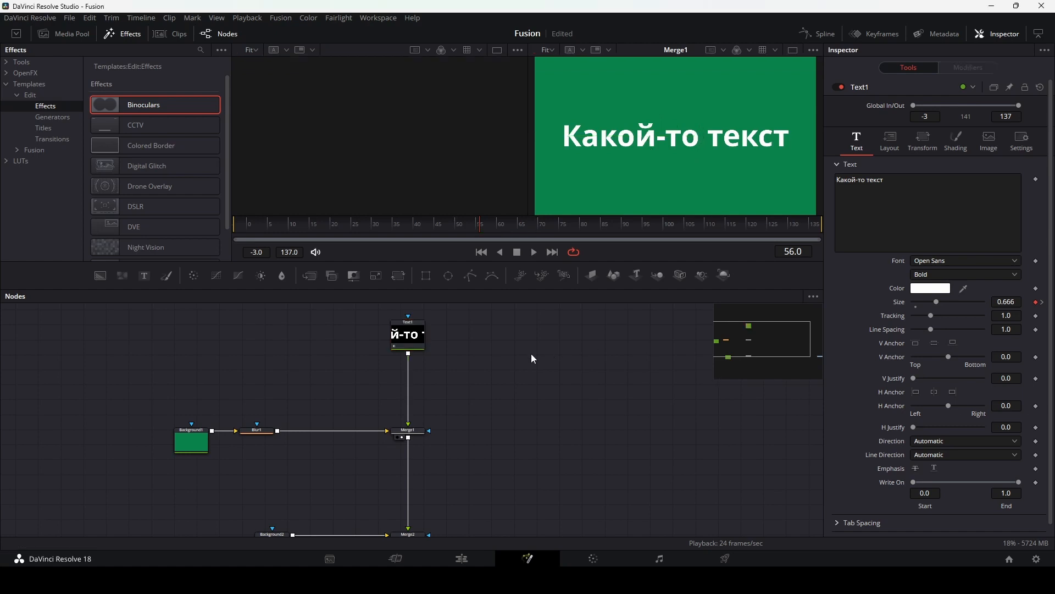
key(shift+space)
text(Shape 3D)
text(Motion Blur)
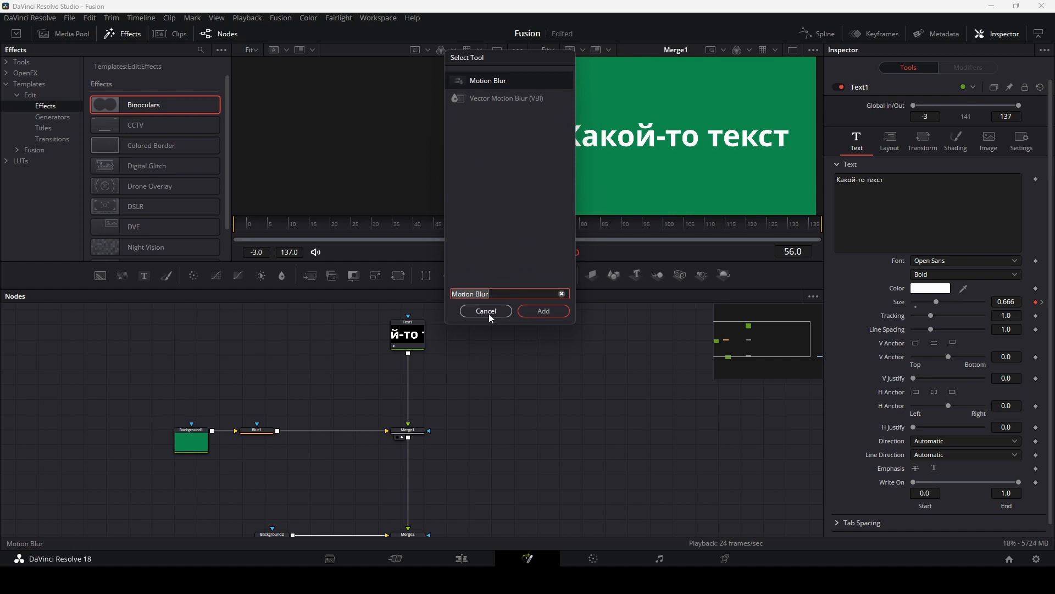
click(542, 311)
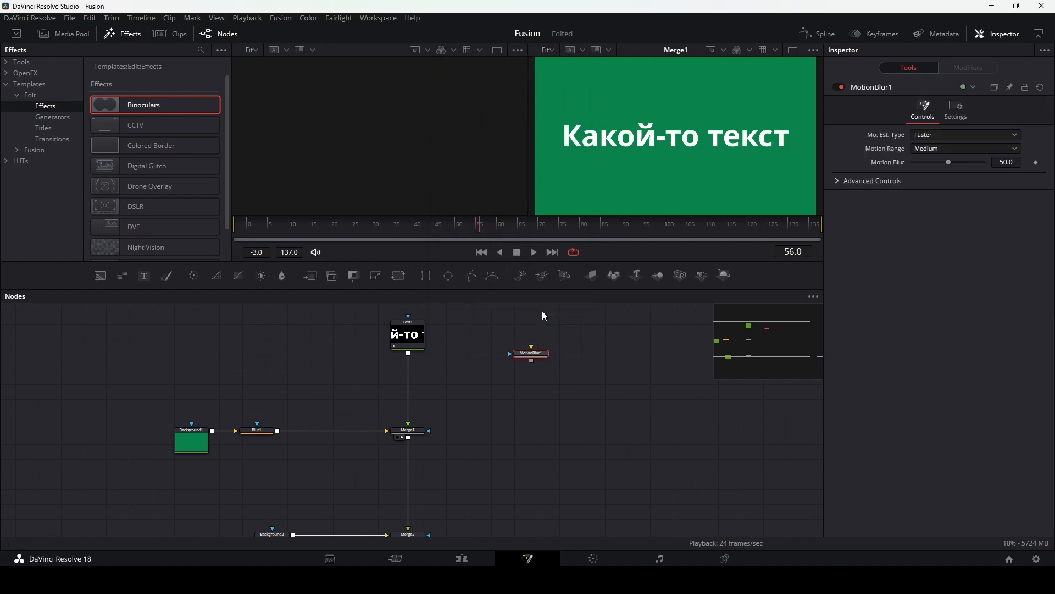
drag(537, 356, 415, 400)
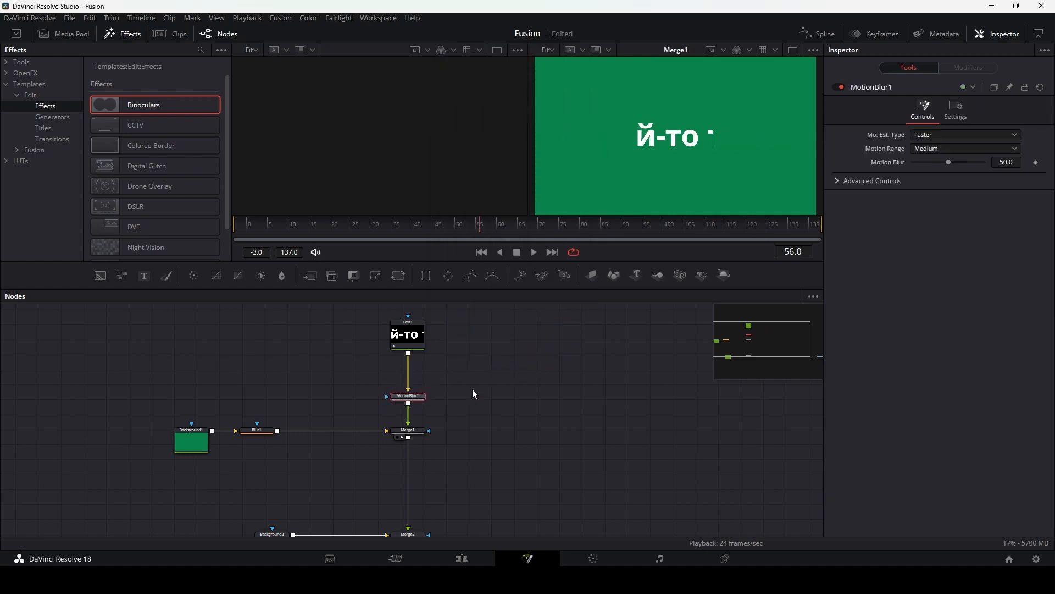
Step: Scrub back to frame 34 to check the blurred text movement, and delete the Motion Blur node
drag(466, 223, 390, 229)
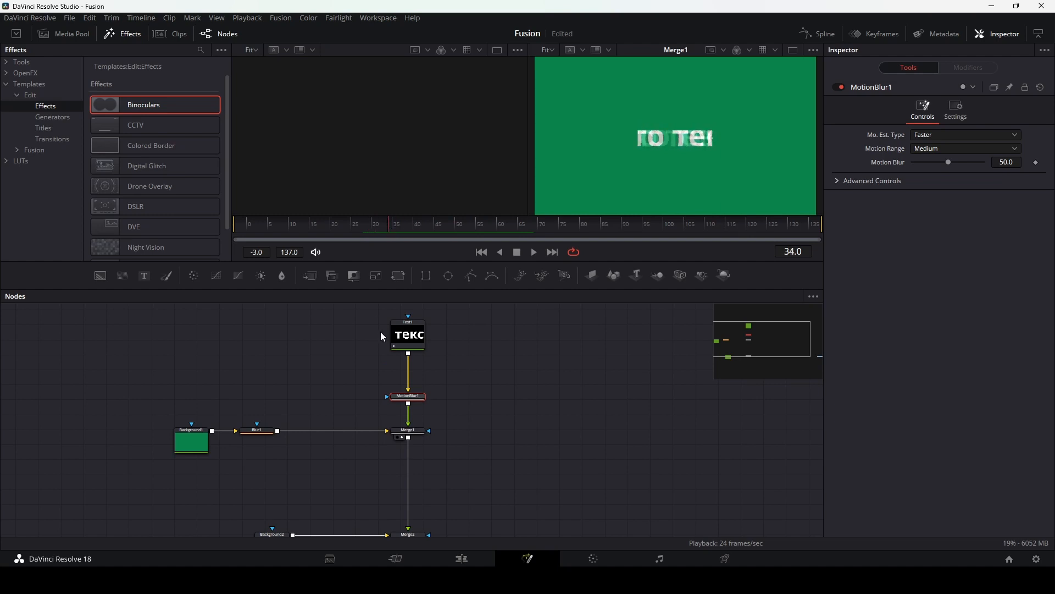
mouse_move(417, 403)
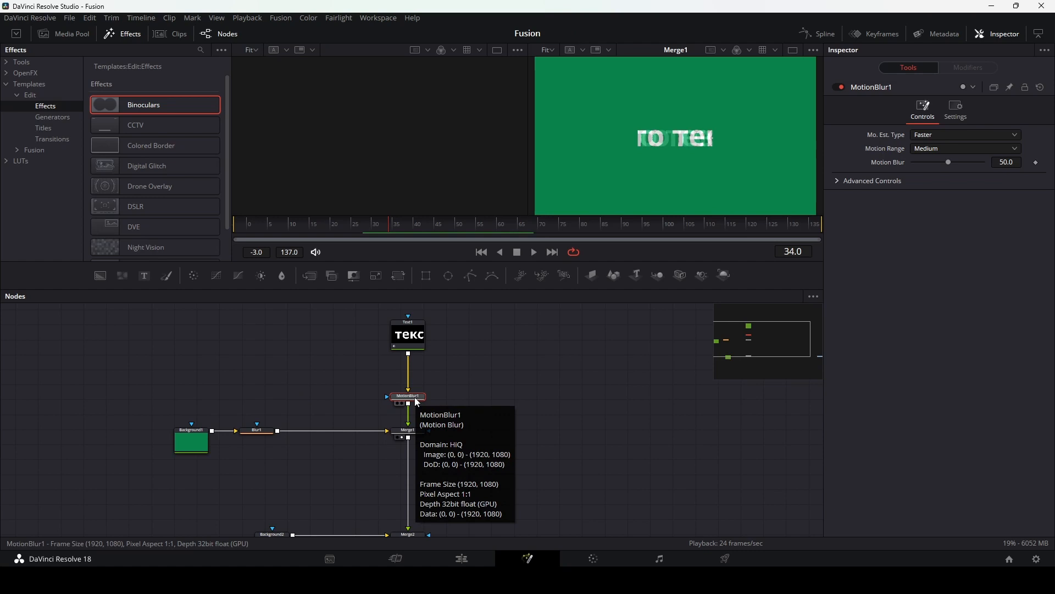
key(Delete)
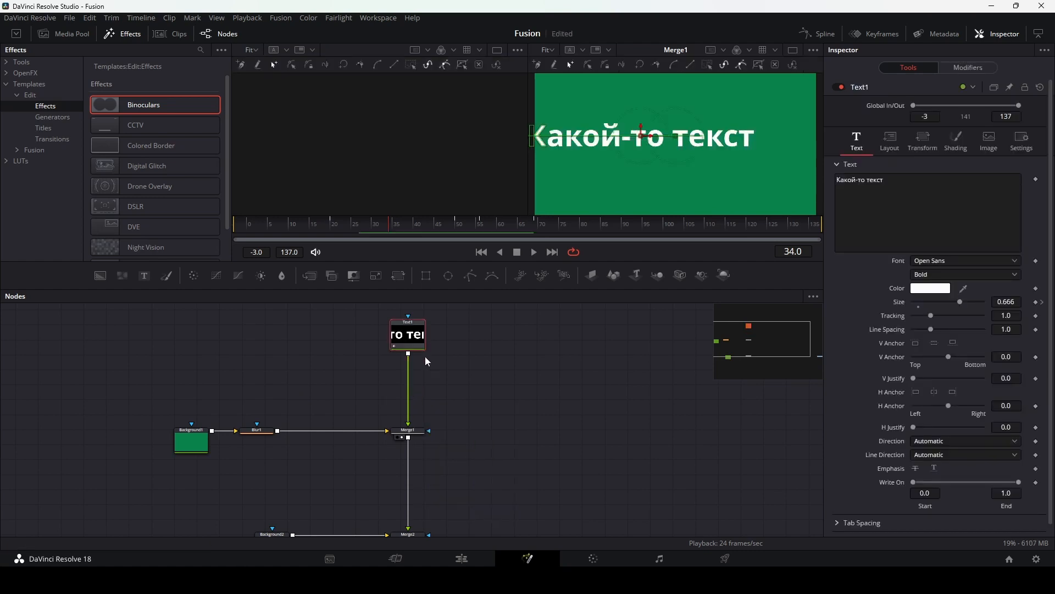
Step: View Text1's Layout settings with the Center position, and add a separate Transform node in empty space beside the merge nodes
mouse_move(419, 335)
click(892, 144)
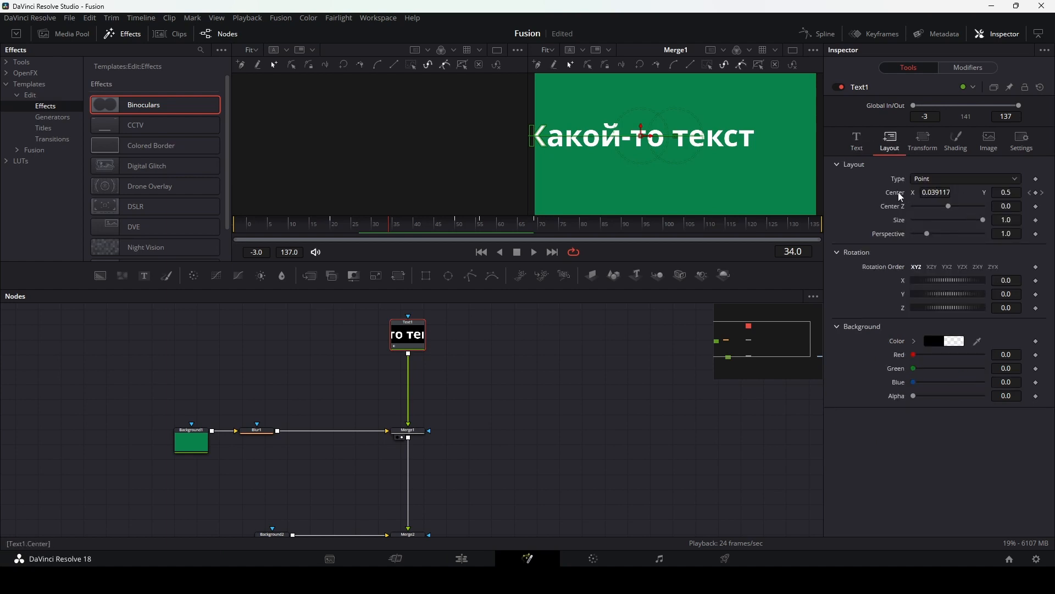
drag(473, 478, 488, 418)
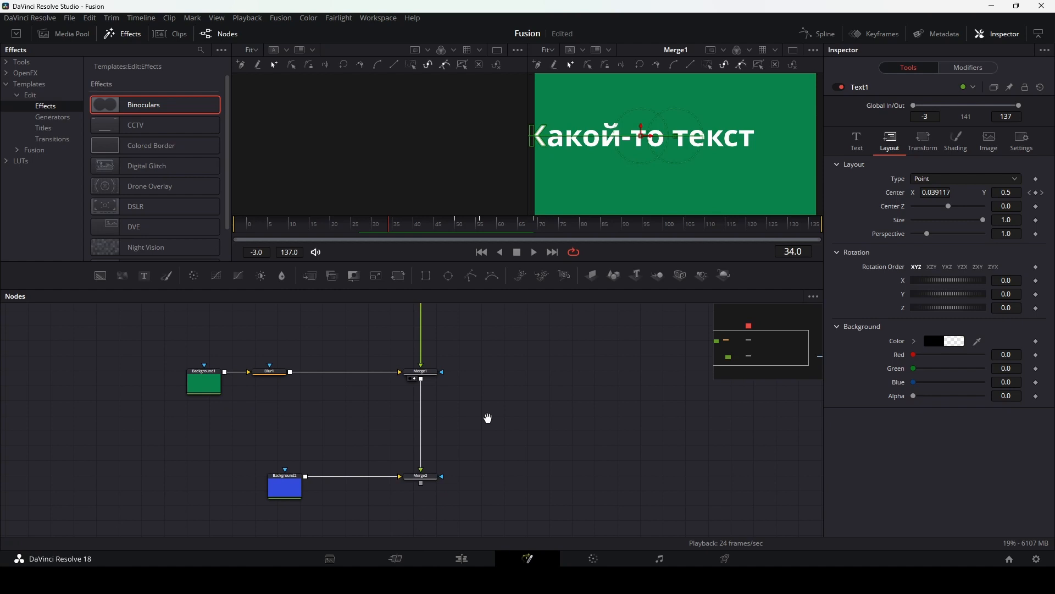
click(560, 434)
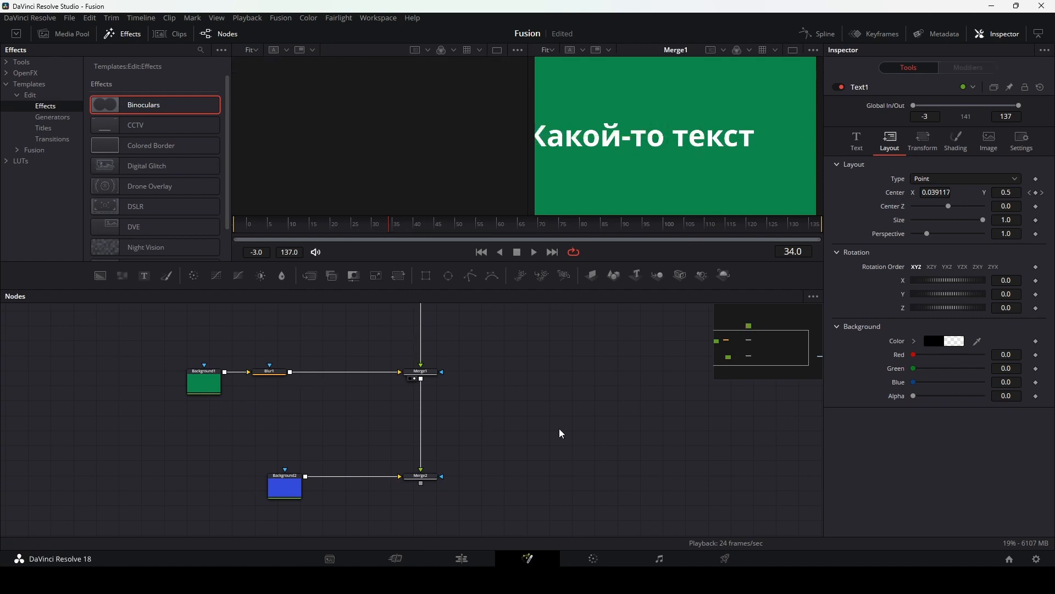
key(shift+space)
text(tra)
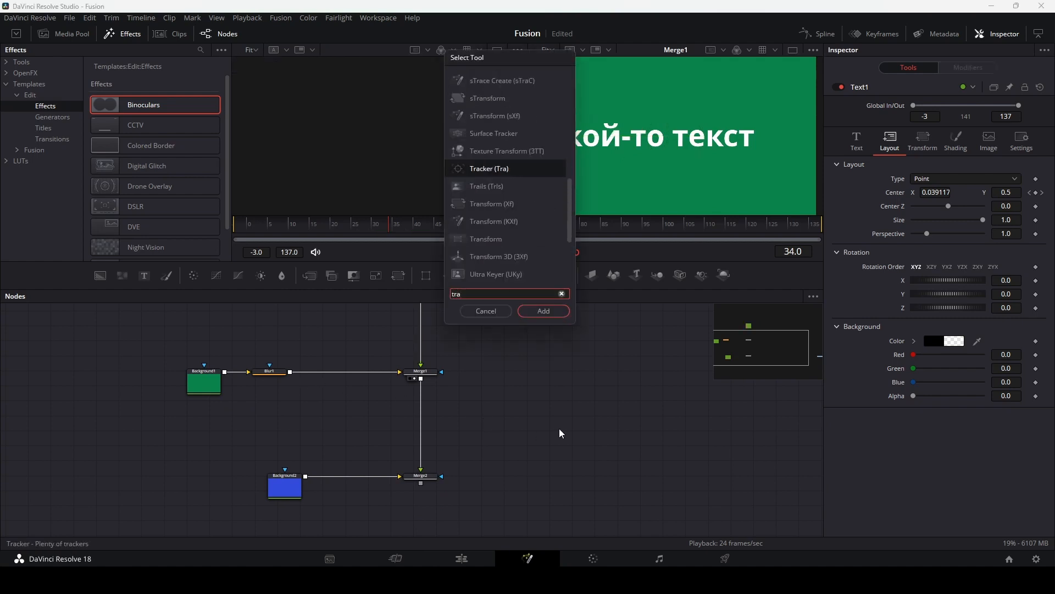
text(ns)
key(Return)
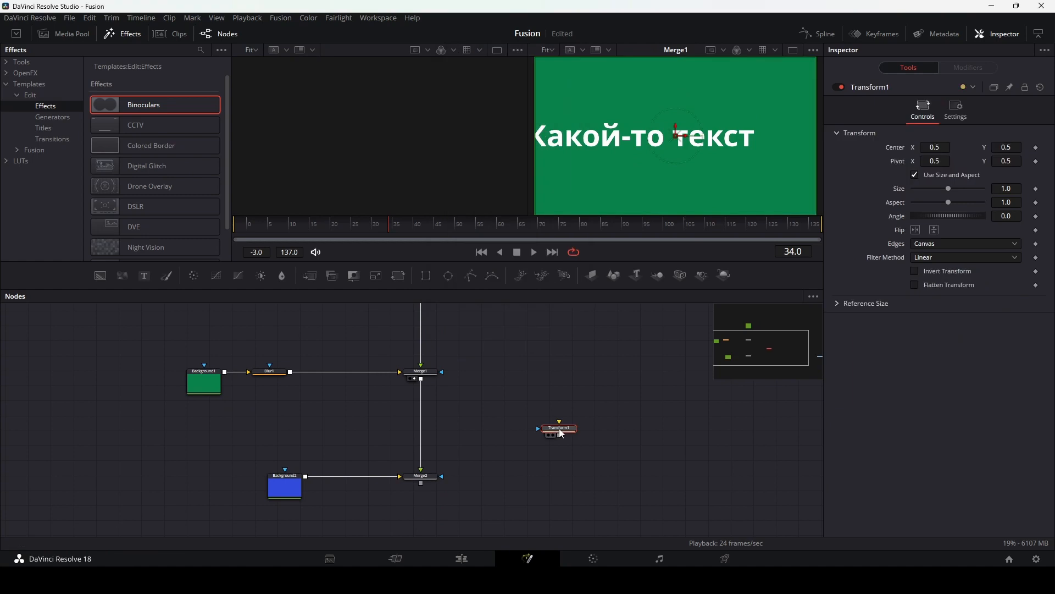
Step: Move the separate Transform node up so that it lines up with Merge1
drag(561, 435, 562, 408)
scroll(506, 424, up, 2)
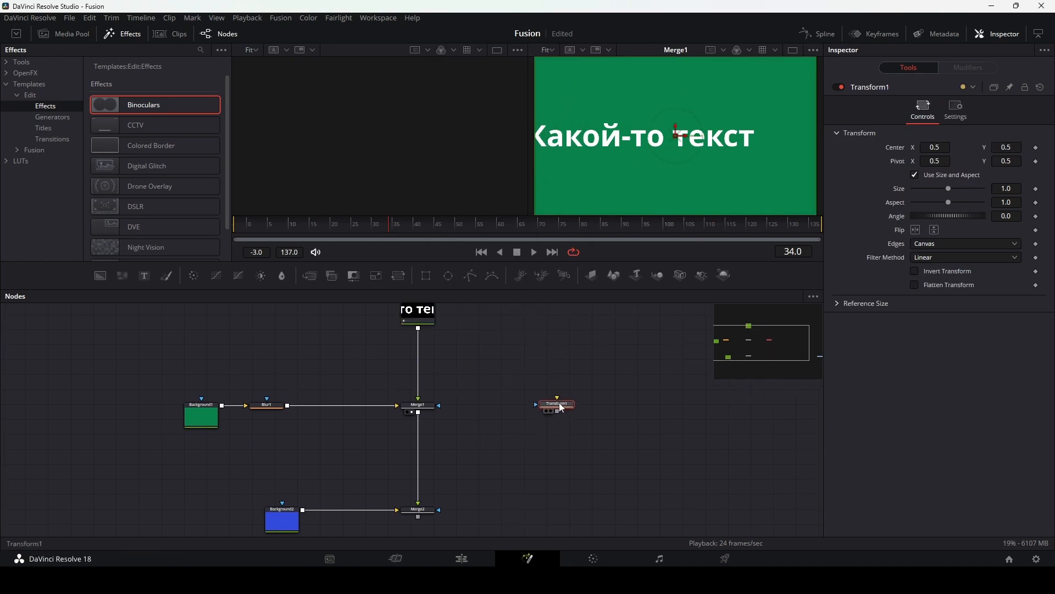
scroll(463, 377, up, 2)
Step: Enable Motion Blur in Text1's own settings and set its Quality to 4, previewing the moving text at frame 28
click(423, 325)
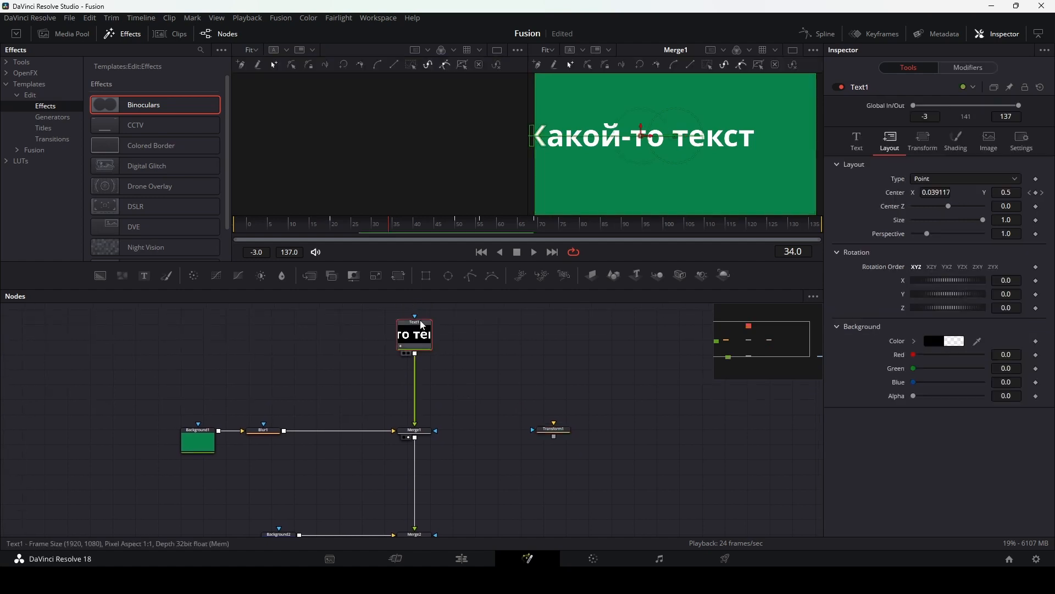
click(1025, 142)
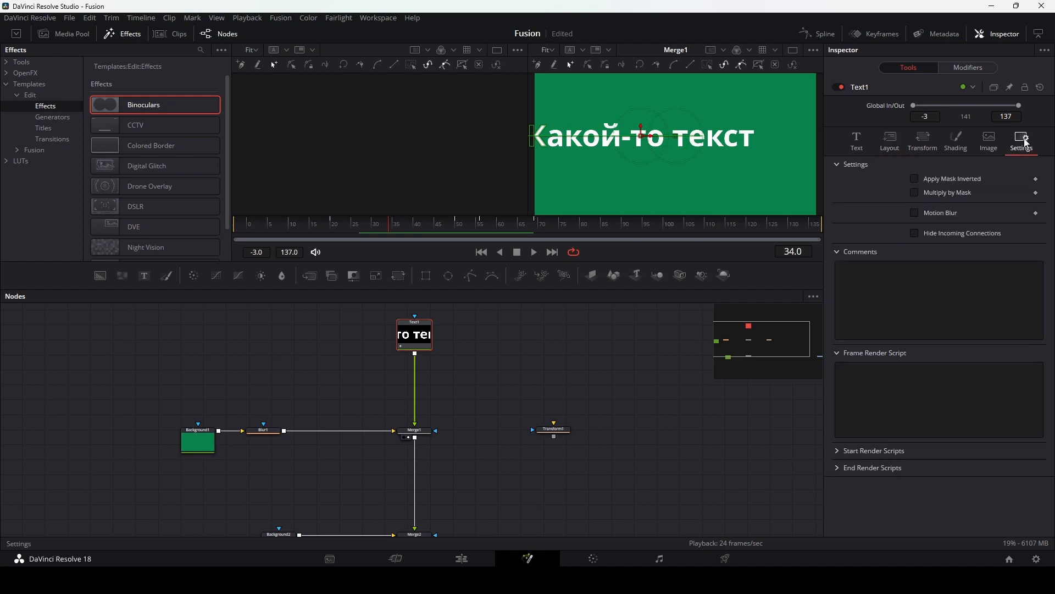
click(915, 212)
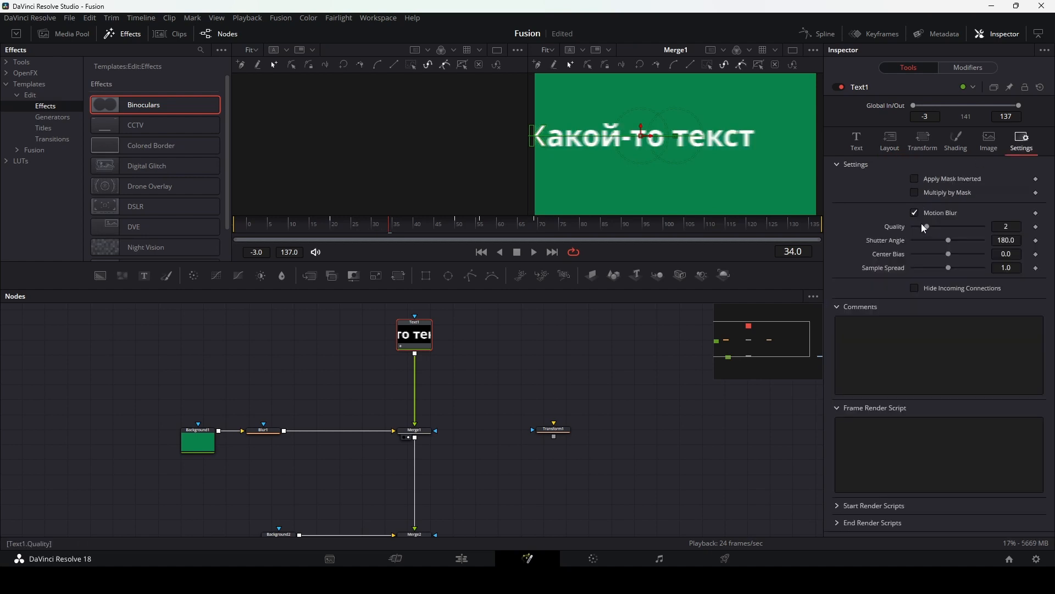
drag(926, 226, 945, 225)
drag(391, 225, 367, 229)
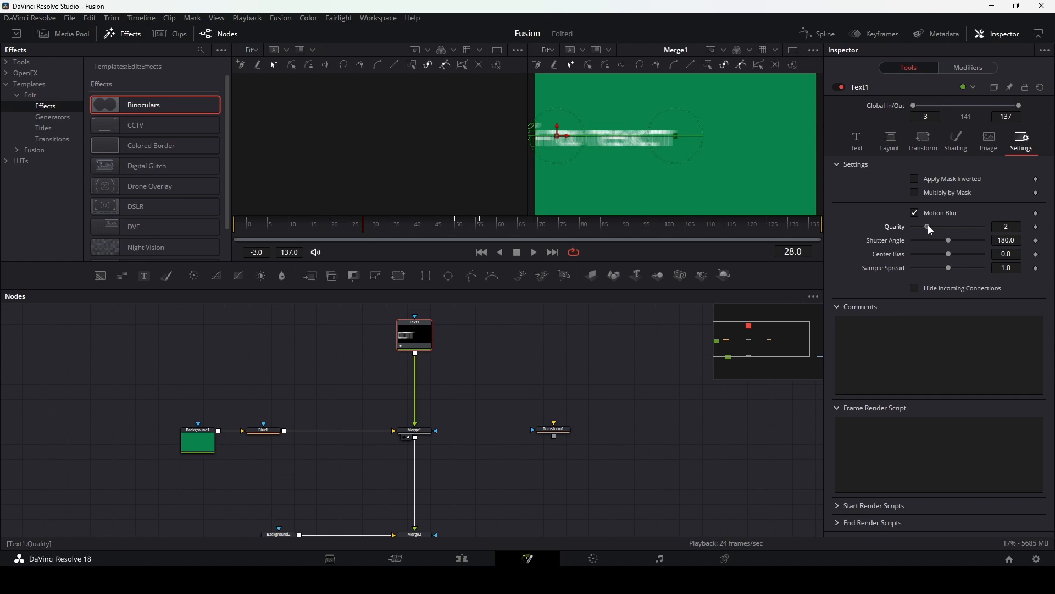
drag(928, 225, 950, 226)
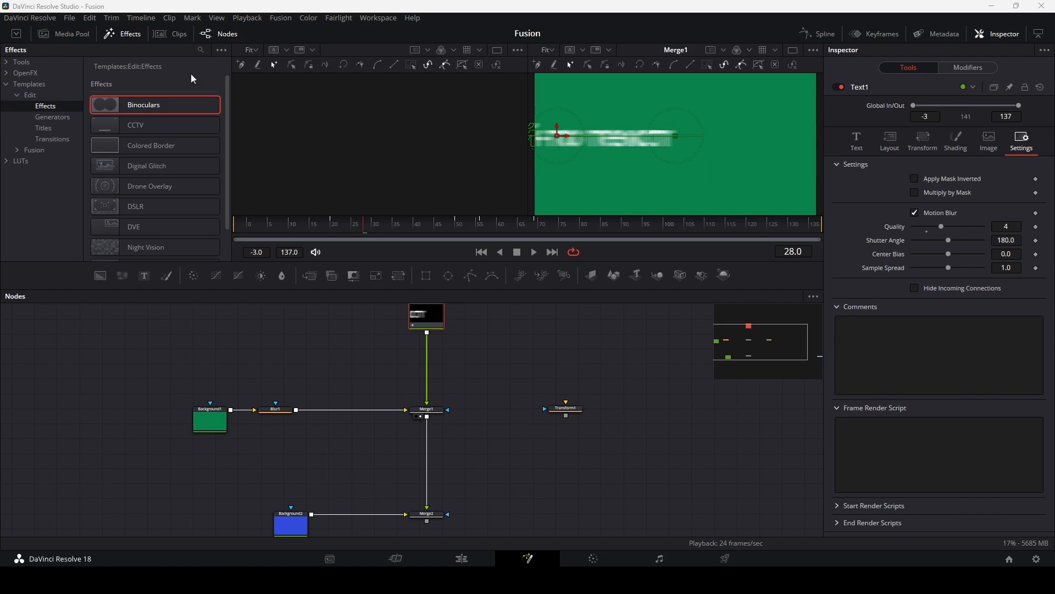
Step: Export the Fusion composition to the YouTube folder under the file name composition
click(73, 20)
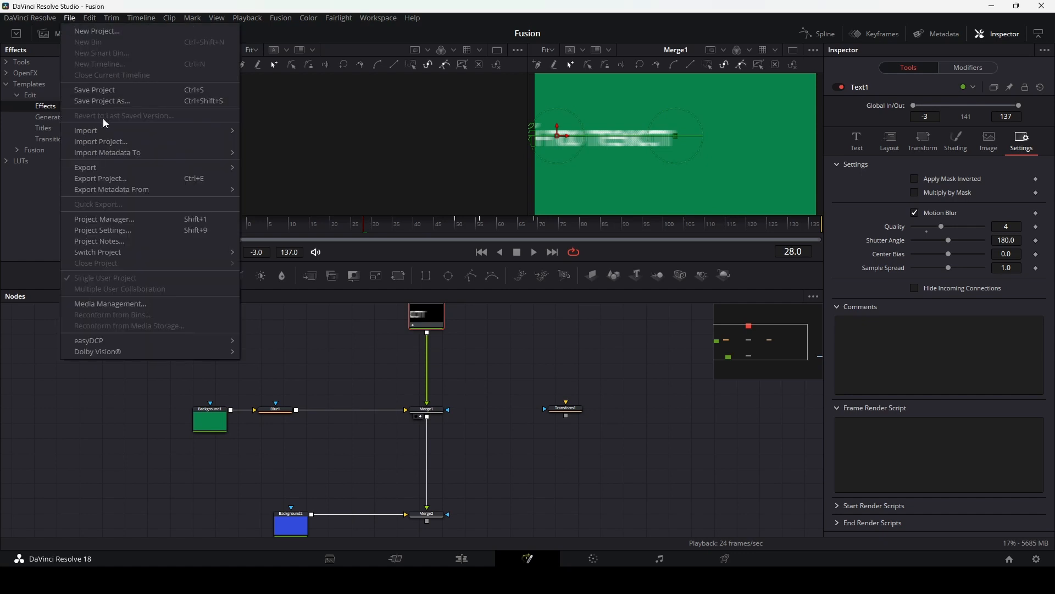
mouse_move(110, 166)
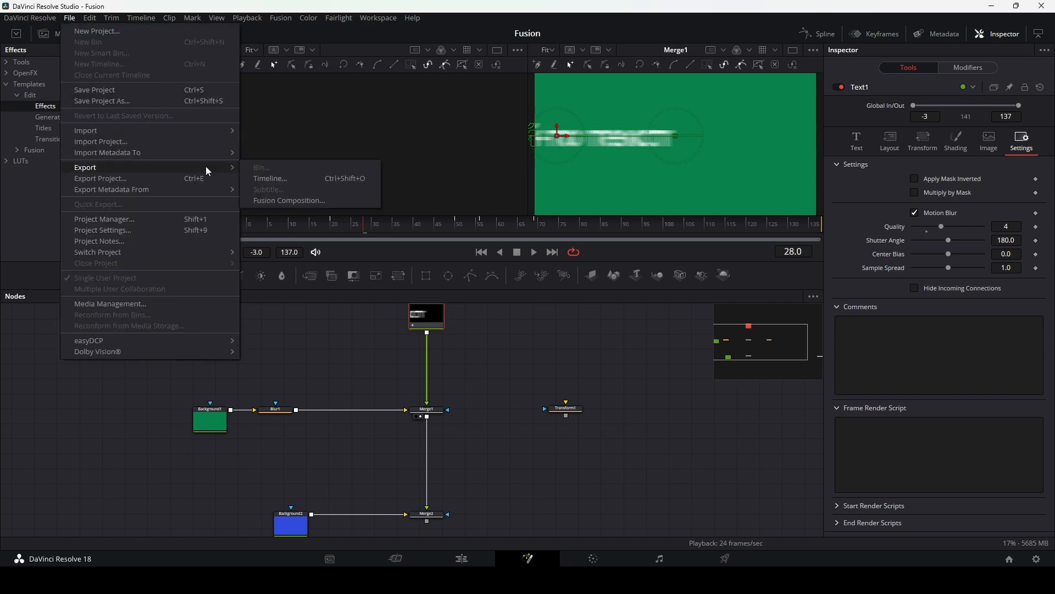
click(306, 201)
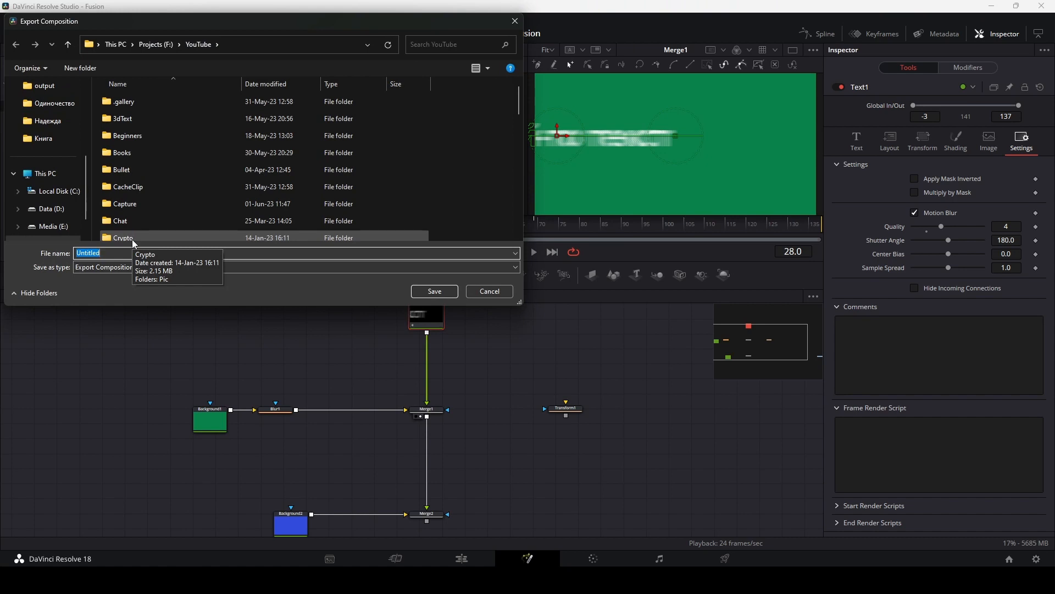
text(composition)
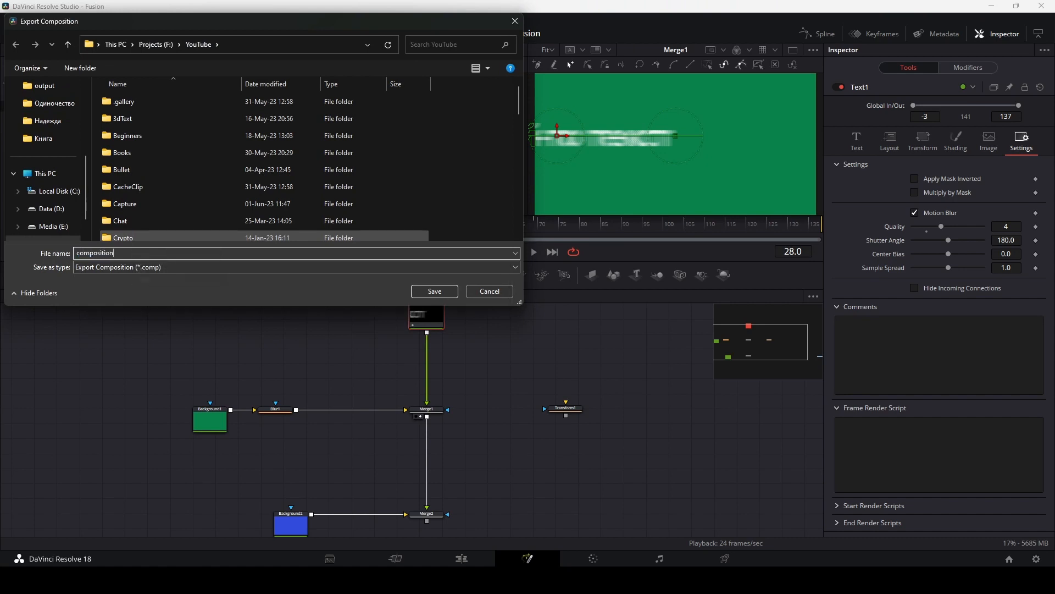
click(443, 292)
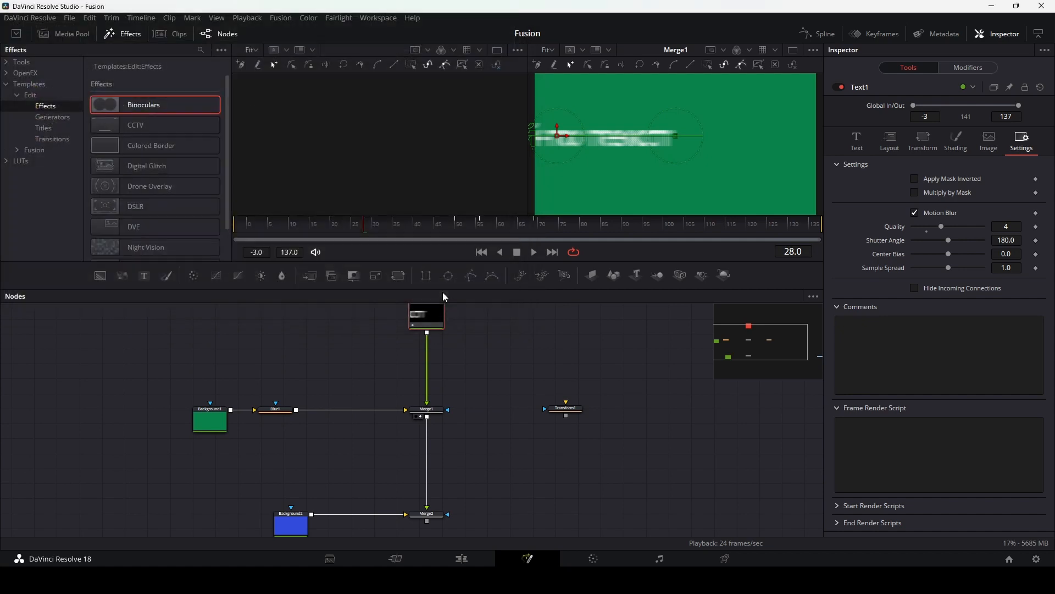
Step: On the Edit page, add a 231-frame Fusion Composition clip after the existing Video 1 clips and park the playhead inside it at 00:00:19:00
click(463, 558)
drag(836, 479, 572, 476)
drag(151, 374, 1009, 424)
scroll(713, 493, right, 3)
scroll(713, 493, right, 1)
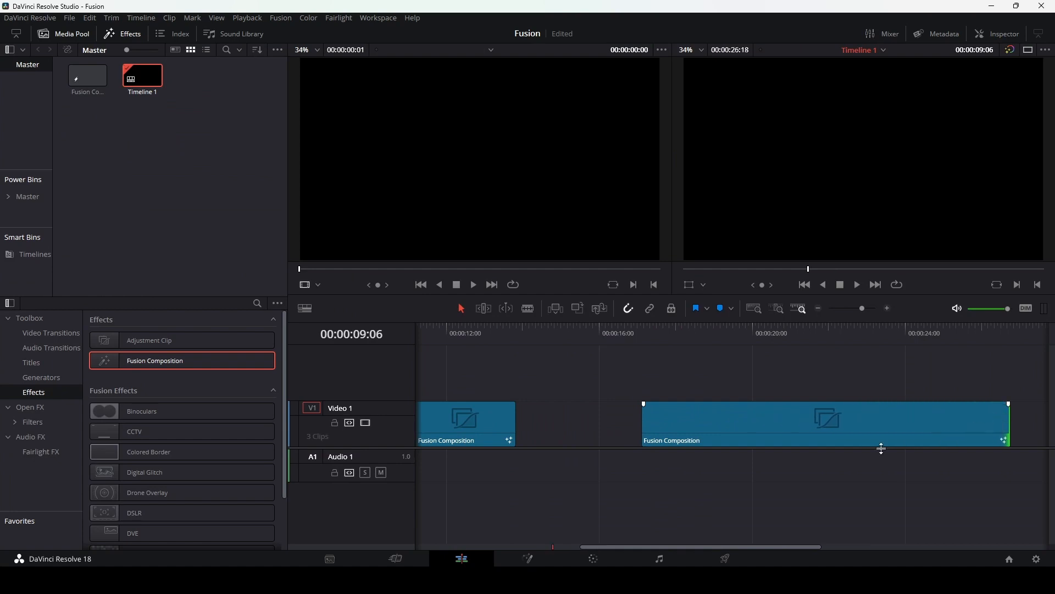
scroll(789, 465, right, 3)
drag(590, 337, 648, 337)
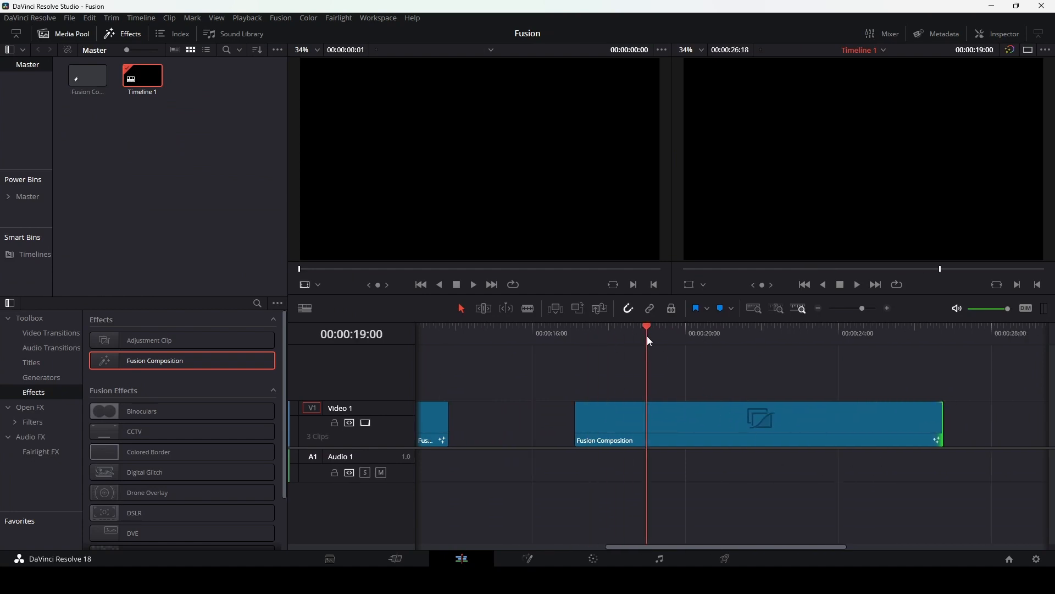
Step: Open the new clip in Fusion and import the composition.comp file into it
click(528, 560)
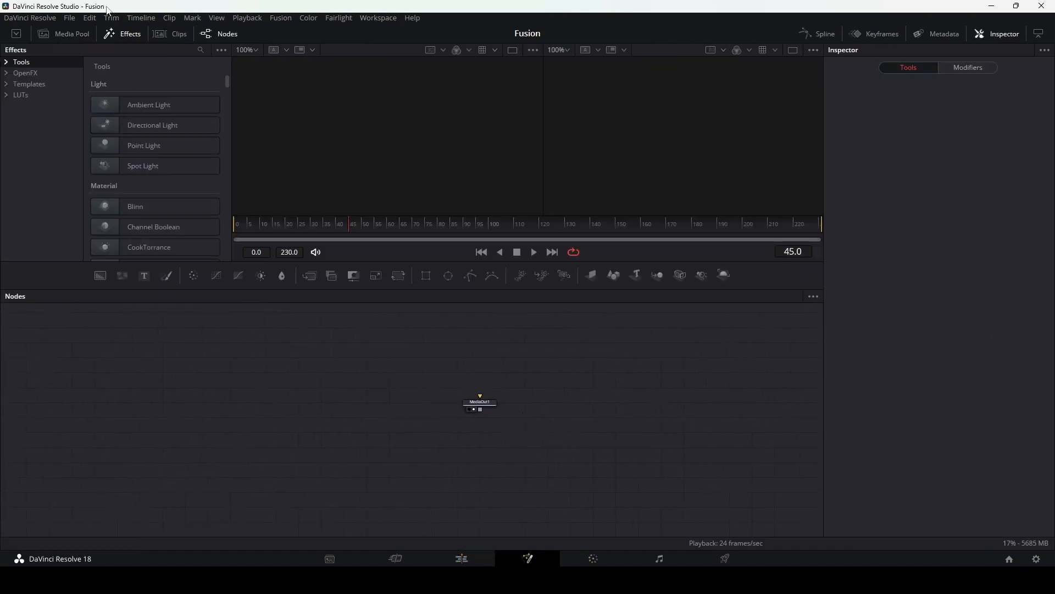
click(69, 18)
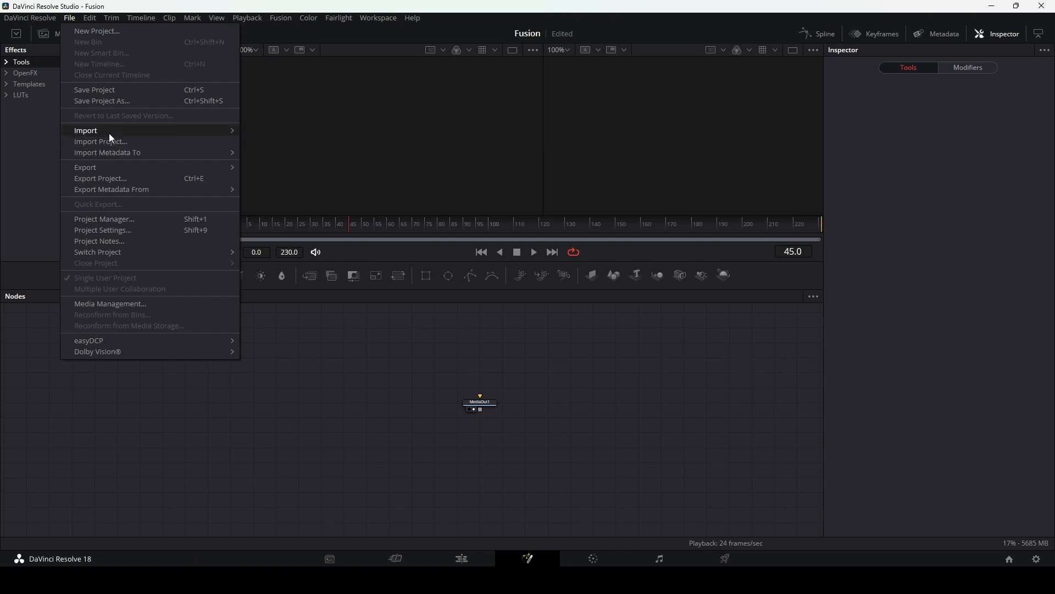
mouse_move(110, 138)
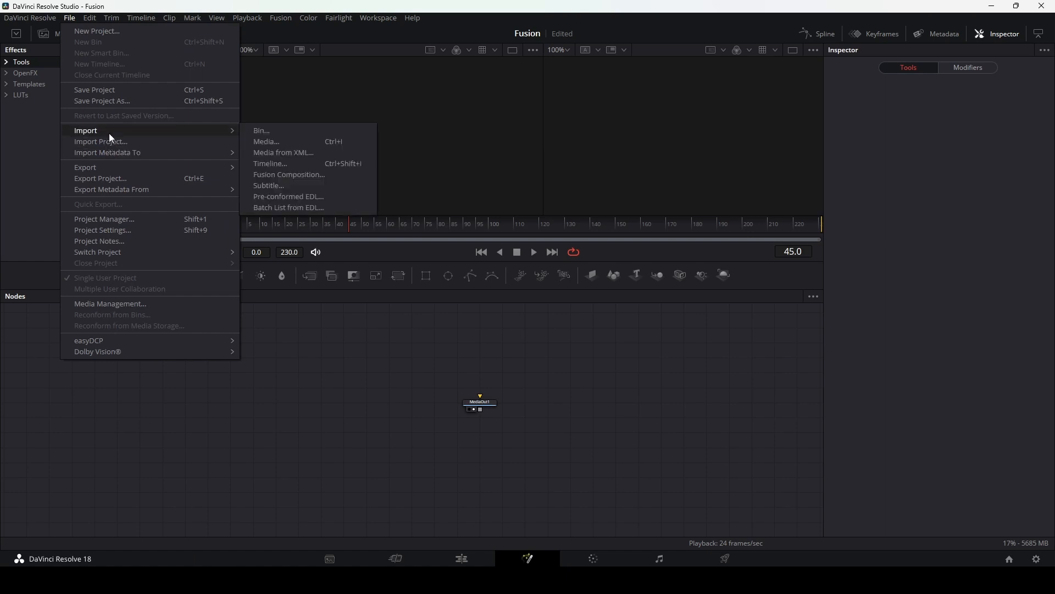
click(295, 174)
scroll(153, 198, down, 10)
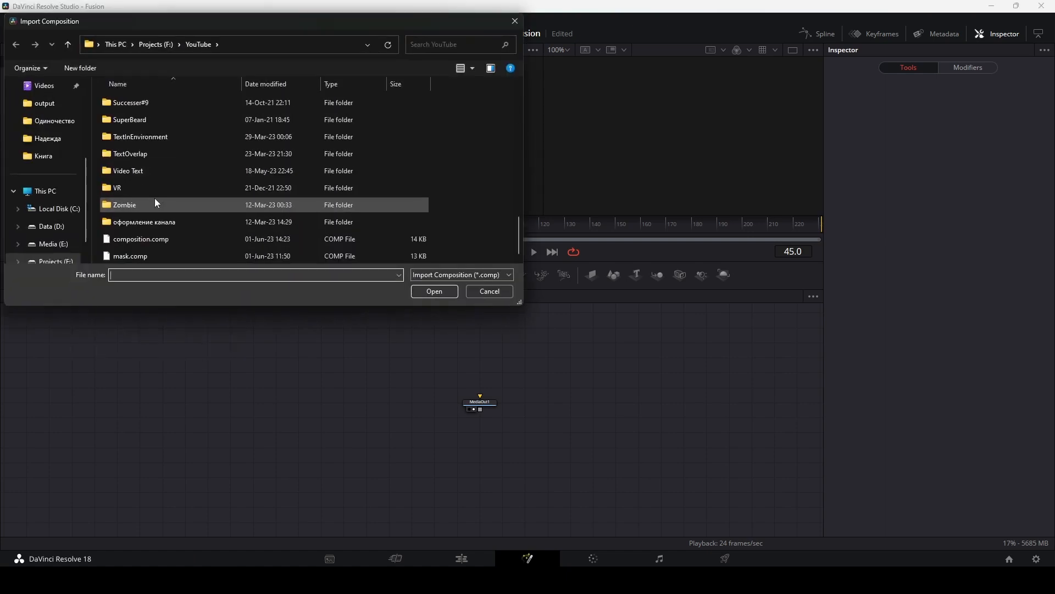
click(137, 236)
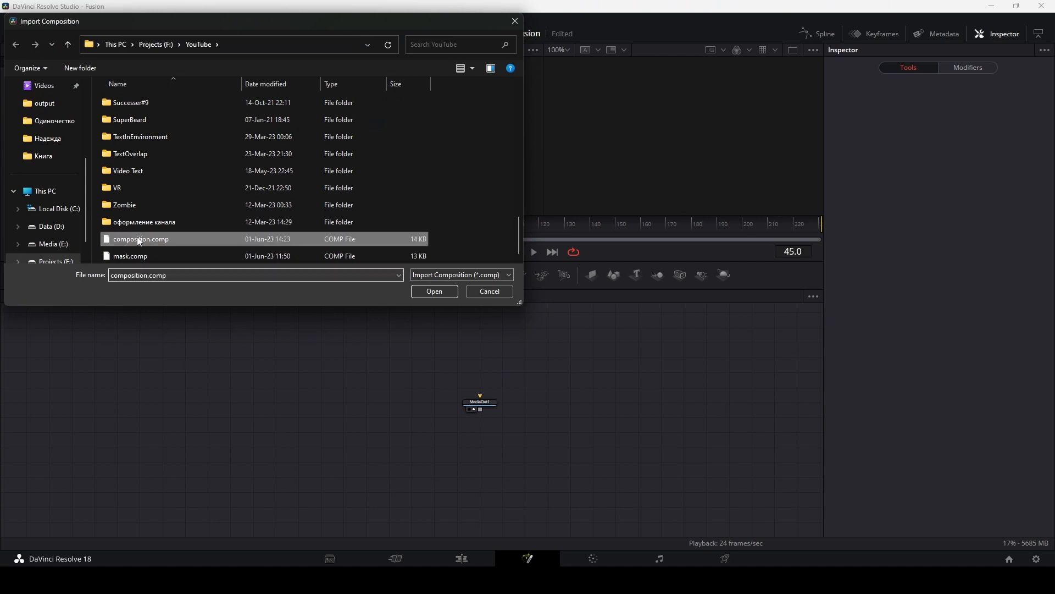
click(434, 292)
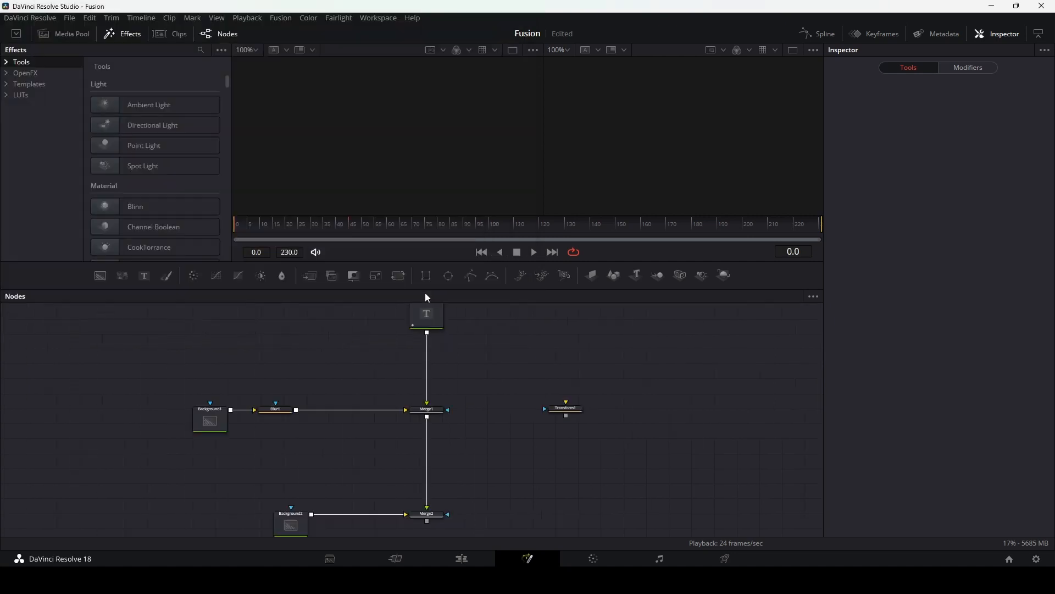
Step: Move the imported Transform1 node slightly closer to Merge1
drag(480, 457, 424, 453)
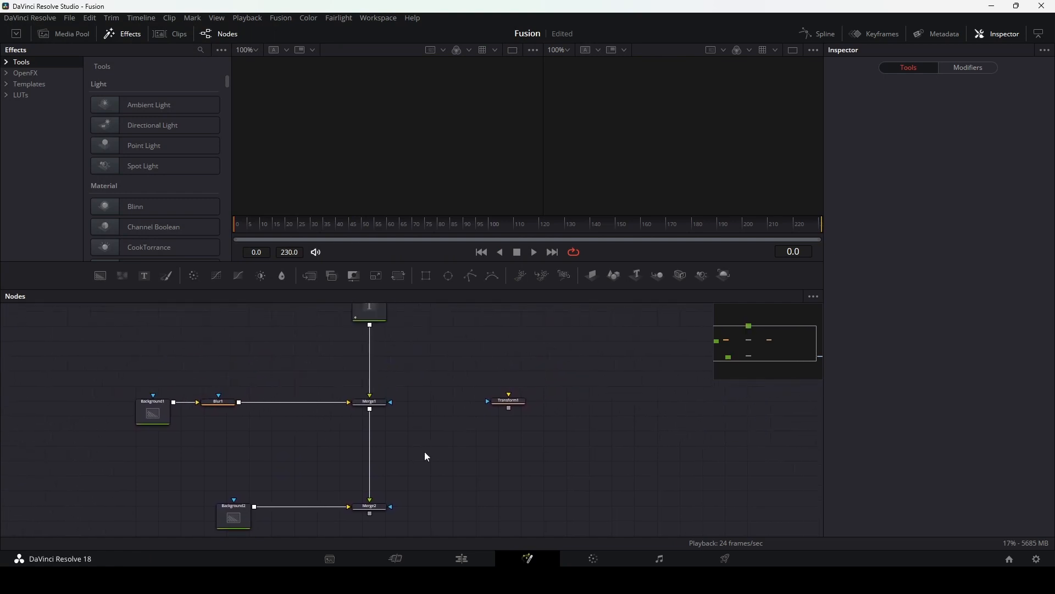
mouse_move(514, 403)
mouse_down()
mouse_move(562, 424)
mouse_move(513, 405)
mouse_up()
drag(631, 472, 691, 490)
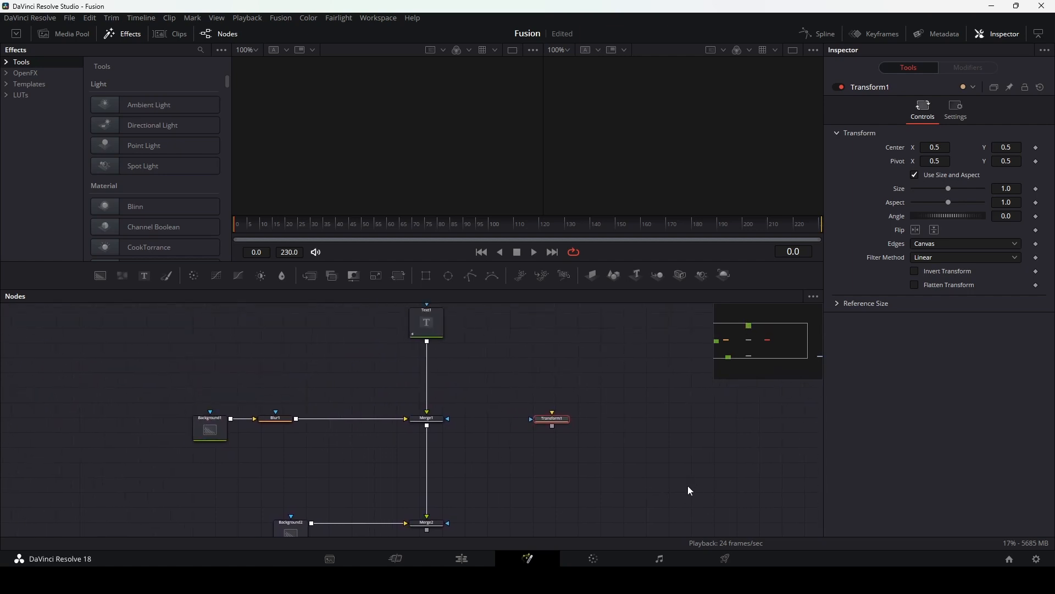
Step: Show the imported Merge1 in the second viewer and scrub to frame 29 to check the text animation
click(427, 325)
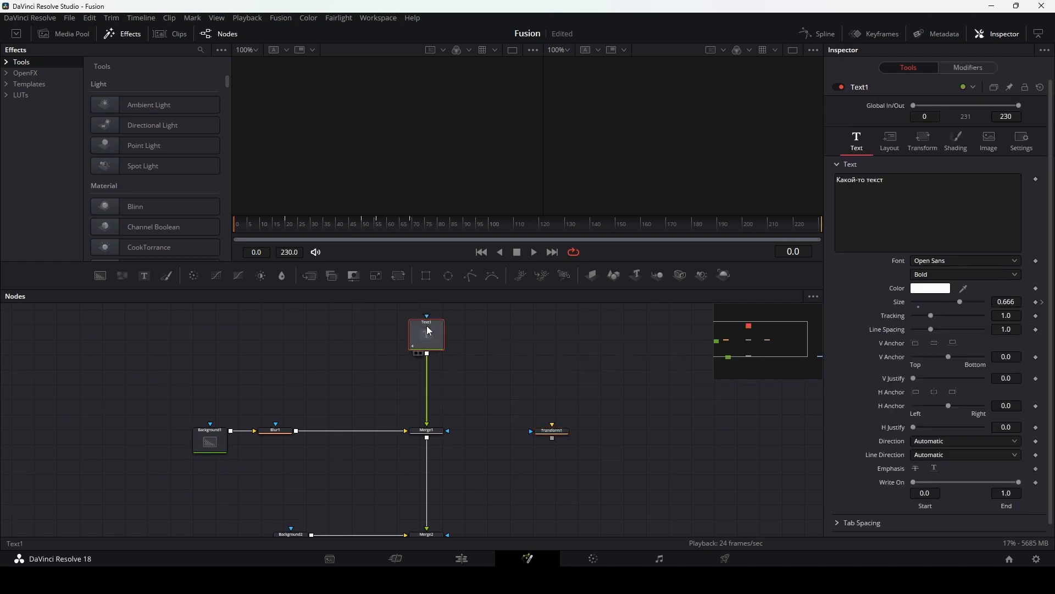
click(288, 229)
drag(297, 231, 345, 229)
click(436, 432)
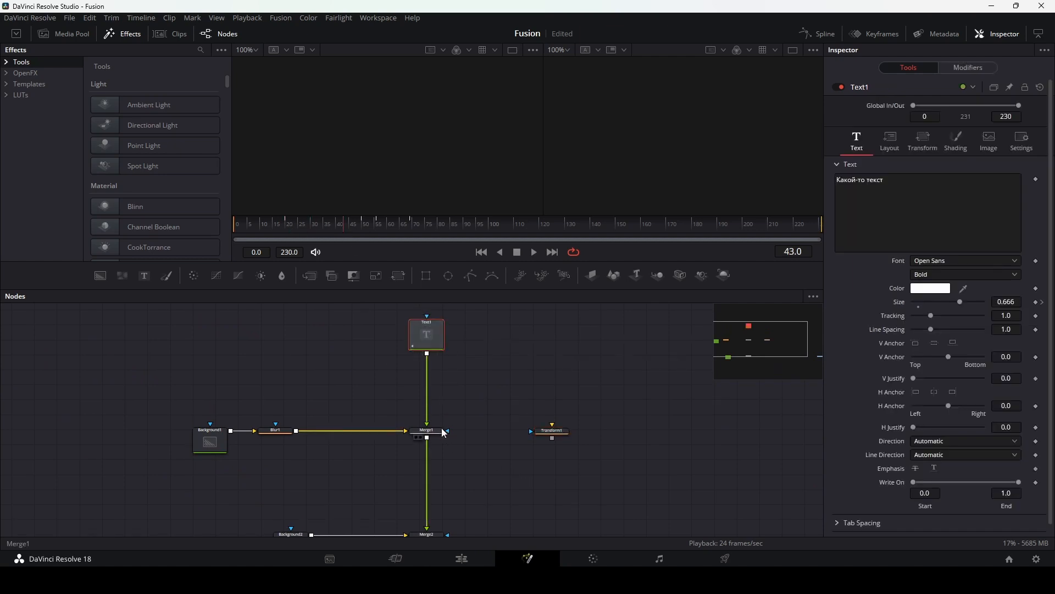
key(2)
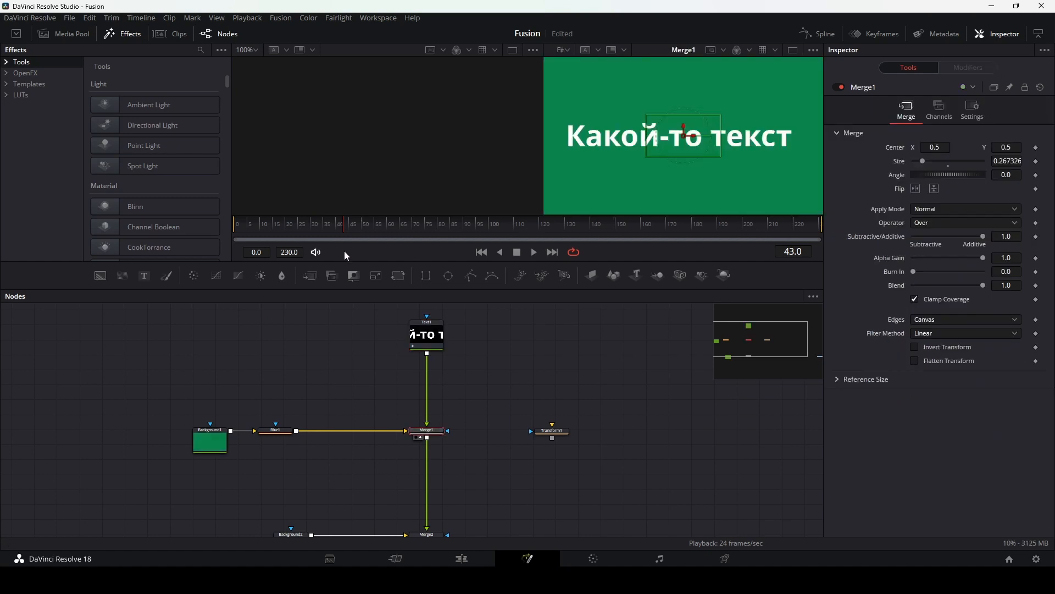
drag(285, 229, 309, 232)
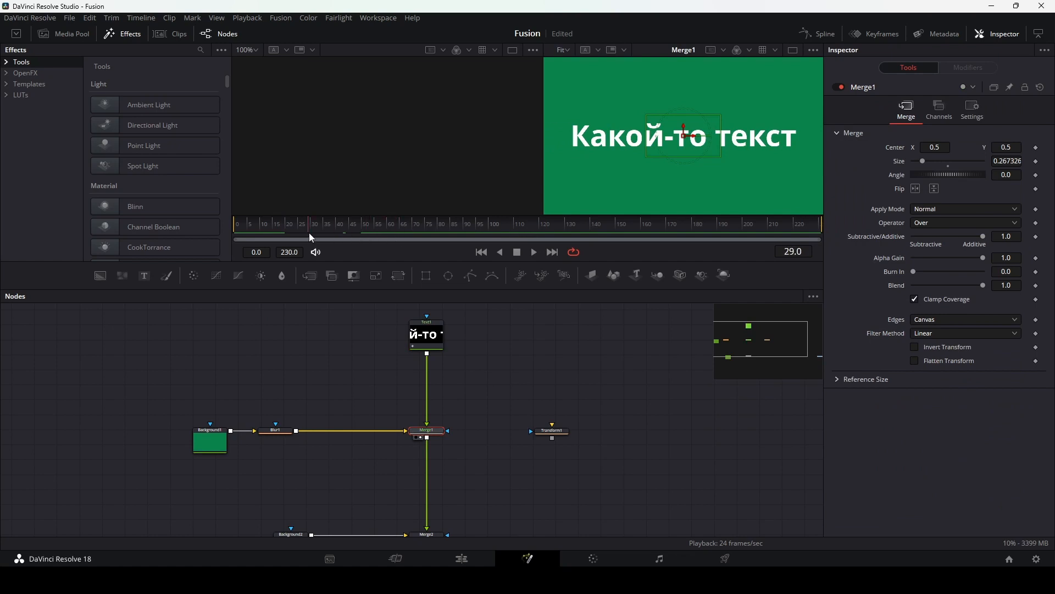
Step: Select Text1, play its animation up to frame 56, and check the Size parameter's keyframe there
click(426, 336)
key(space)
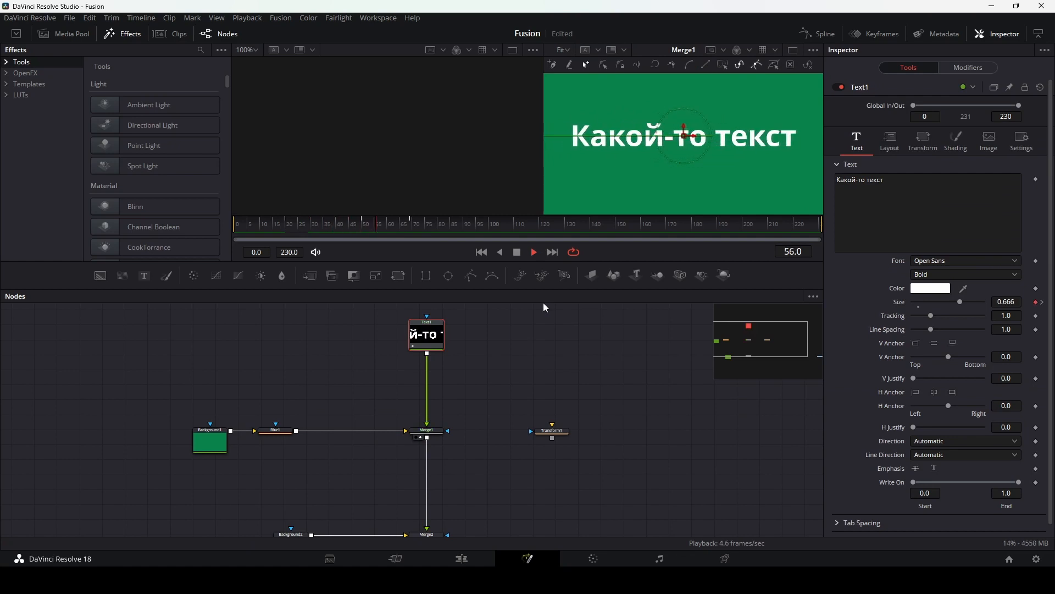
key(space)
click(1035, 302)
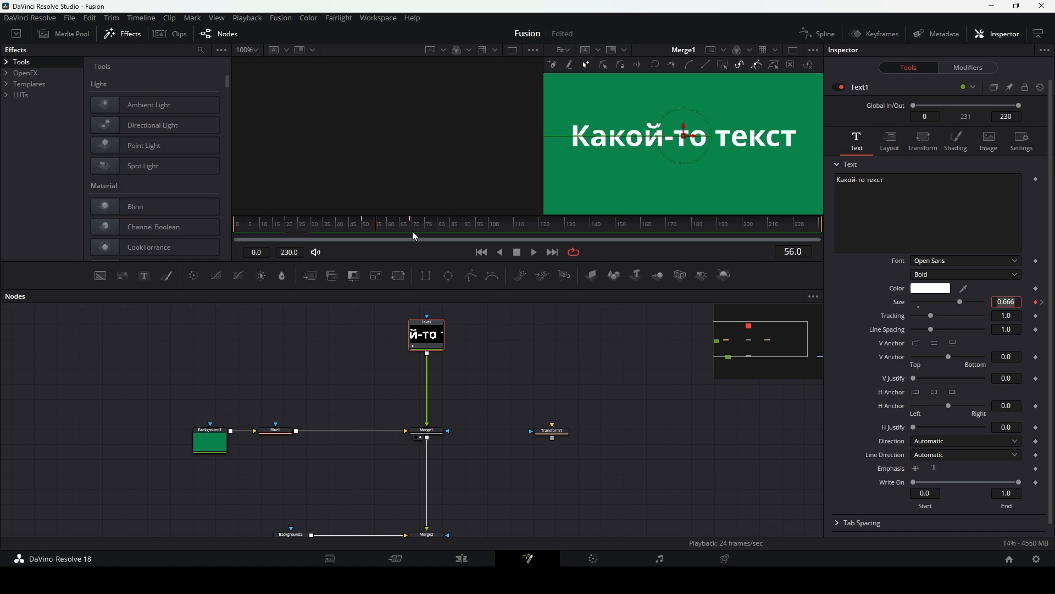